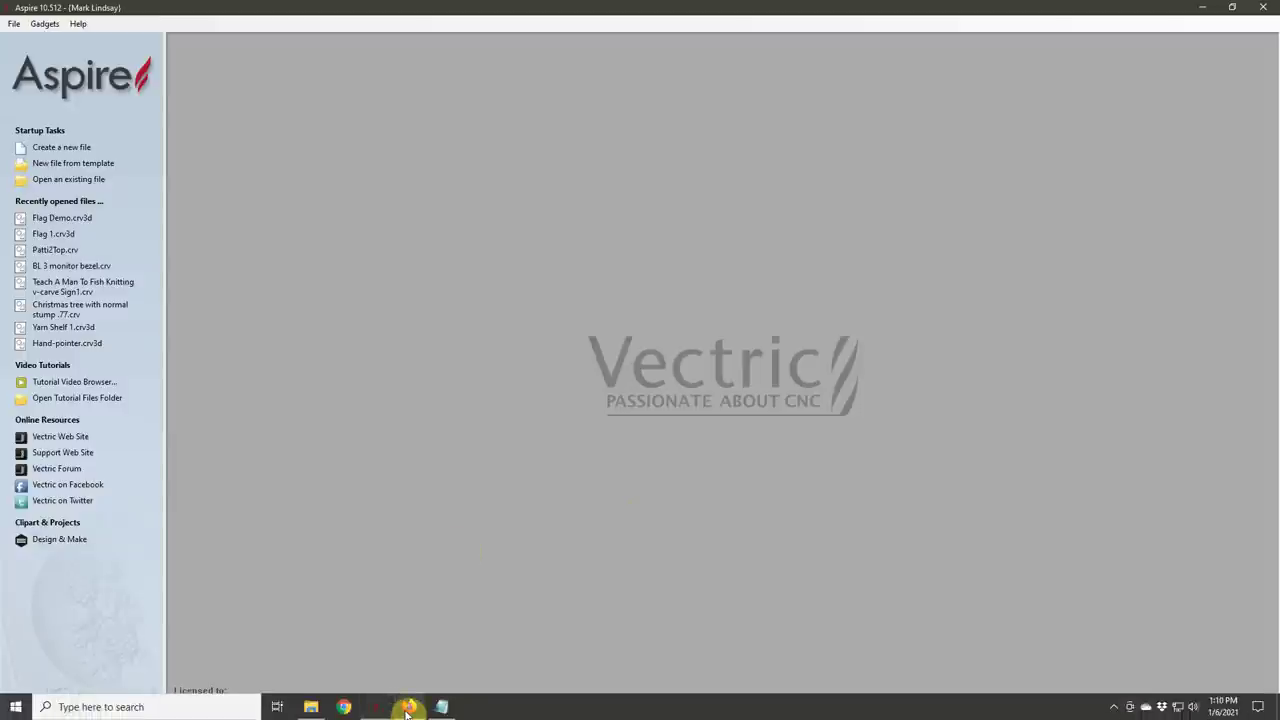
Step: Browse the 'v carve us flag' image results in Firefox, then return to the 'us flag dimensions' results
left_click(409, 710)
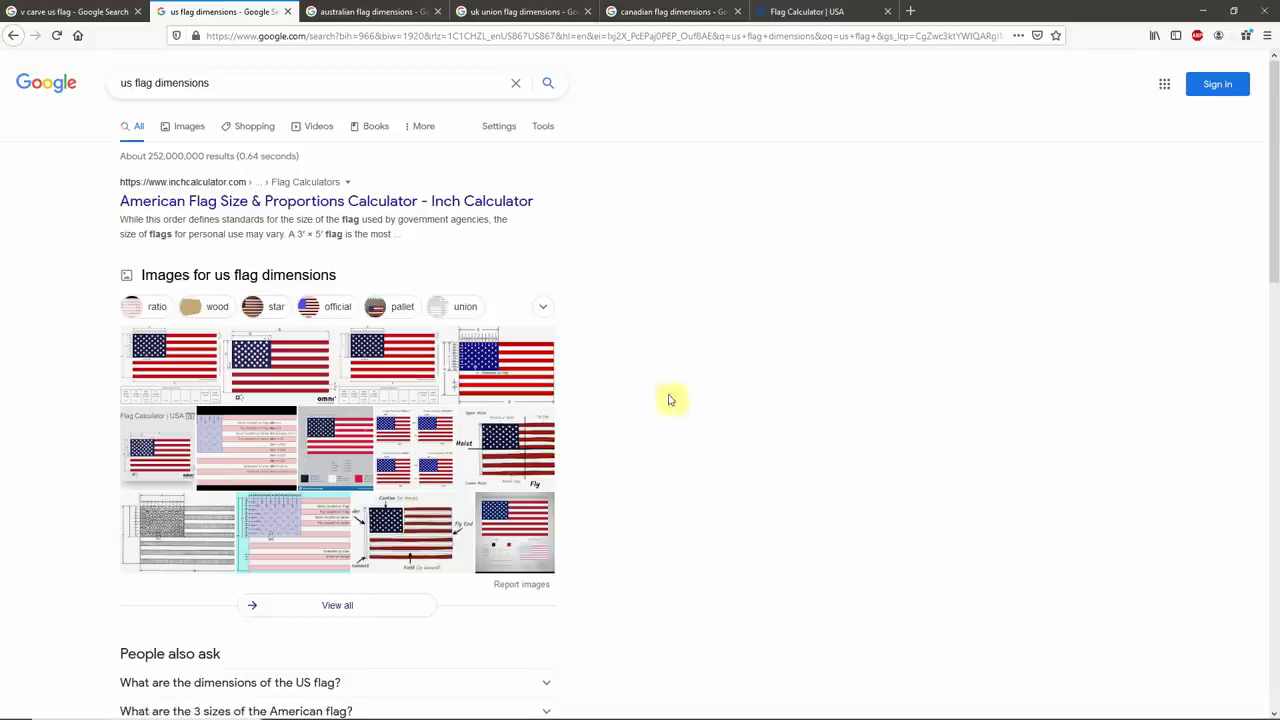
left_click(86, 11)
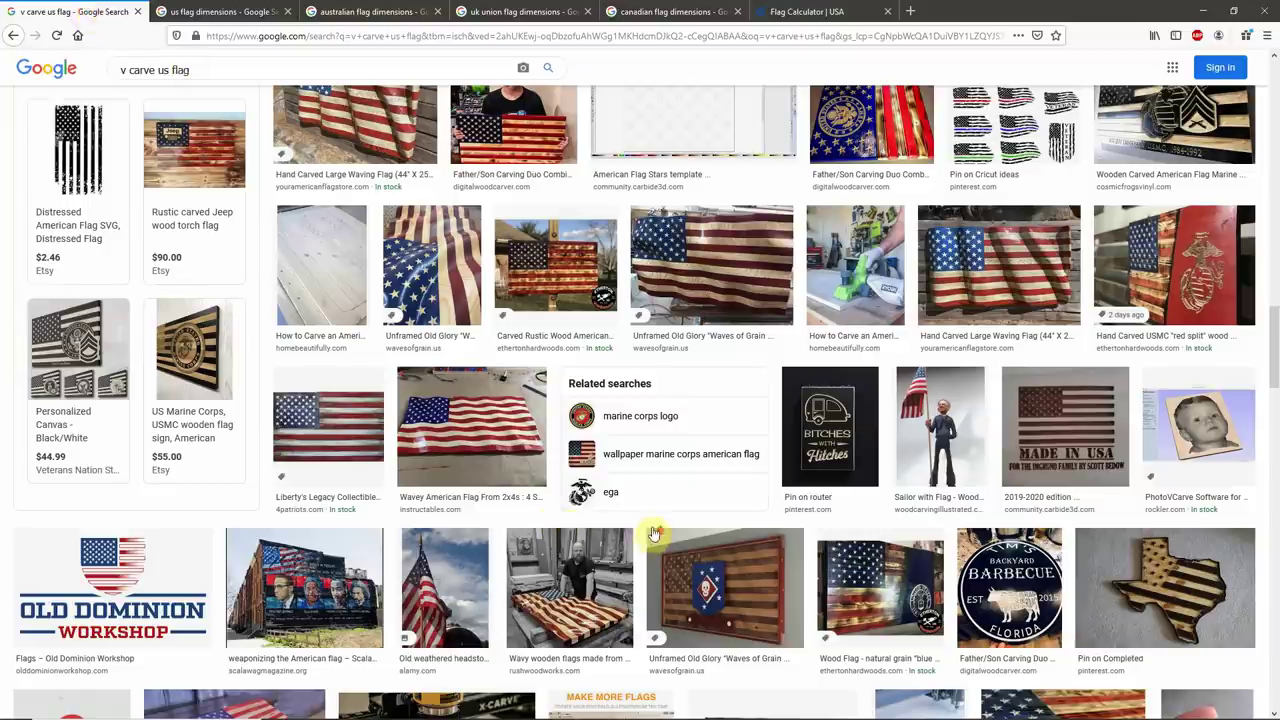
scroll(657, 522, "up", 3)
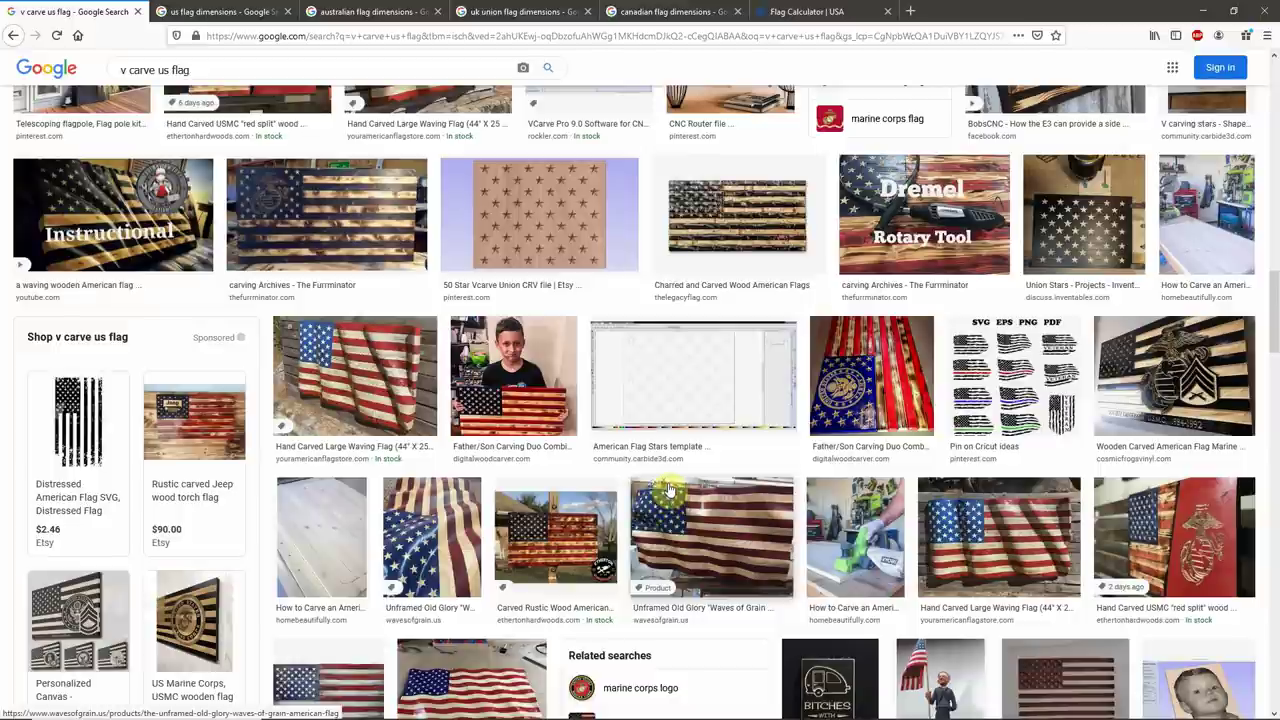
scroll(657, 514, "up", 3)
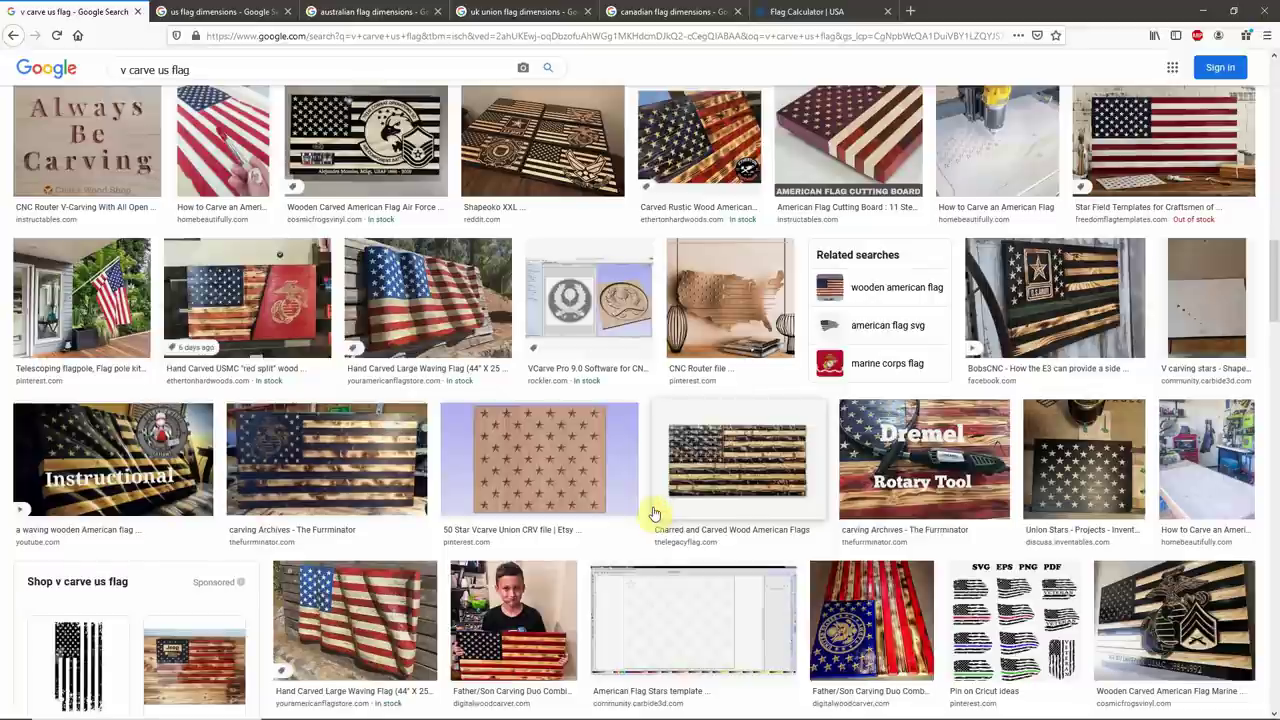
scroll(766, 516, "down", 3)
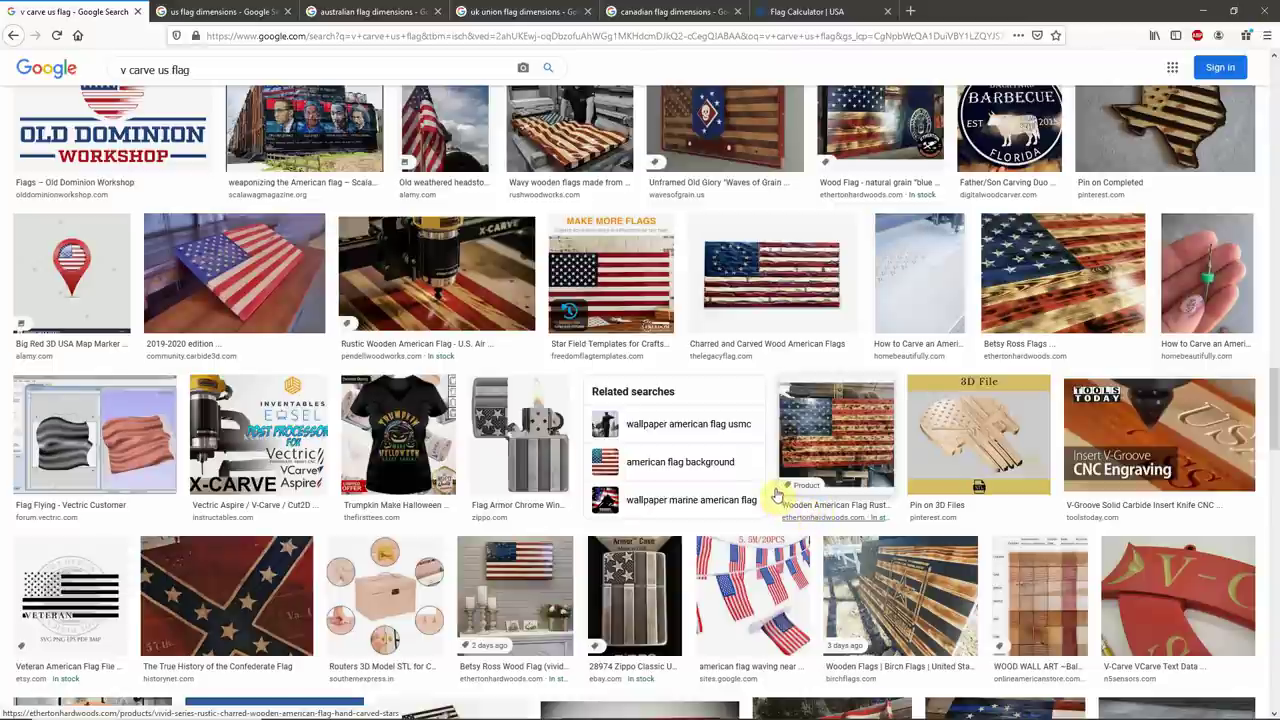
scroll(757, 491, "down", 4)
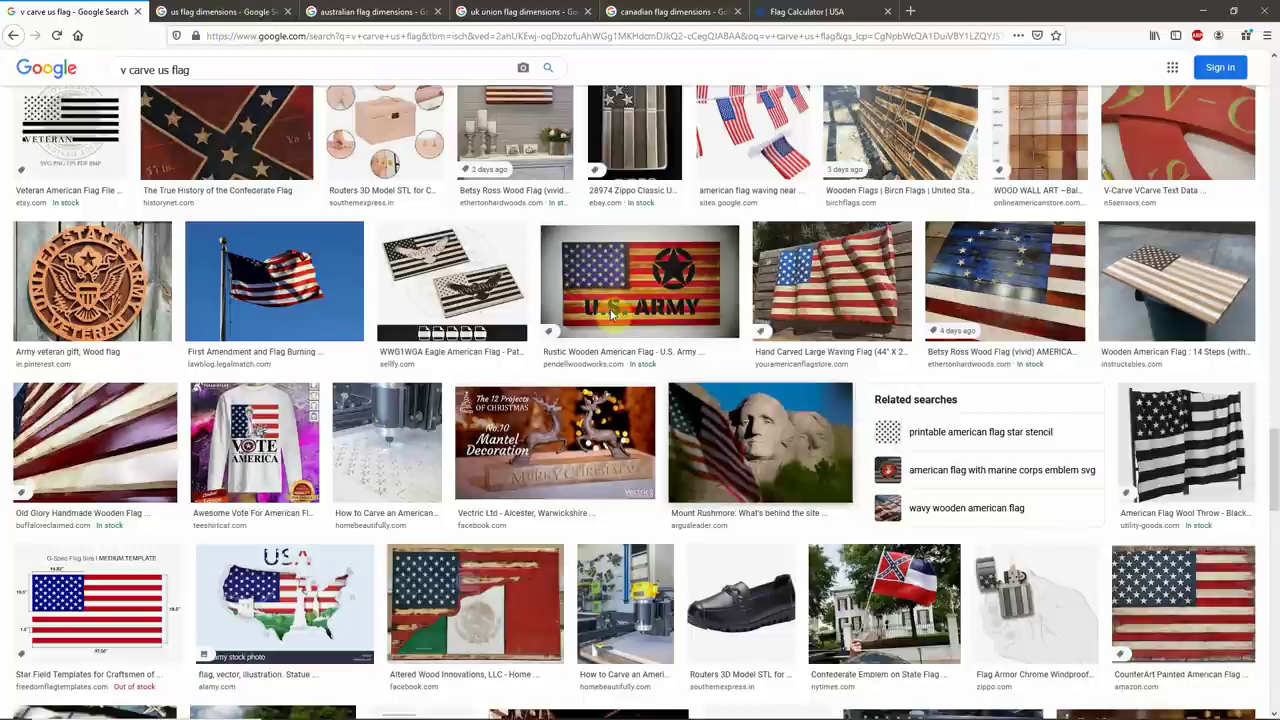
key("ctrl+Tab")
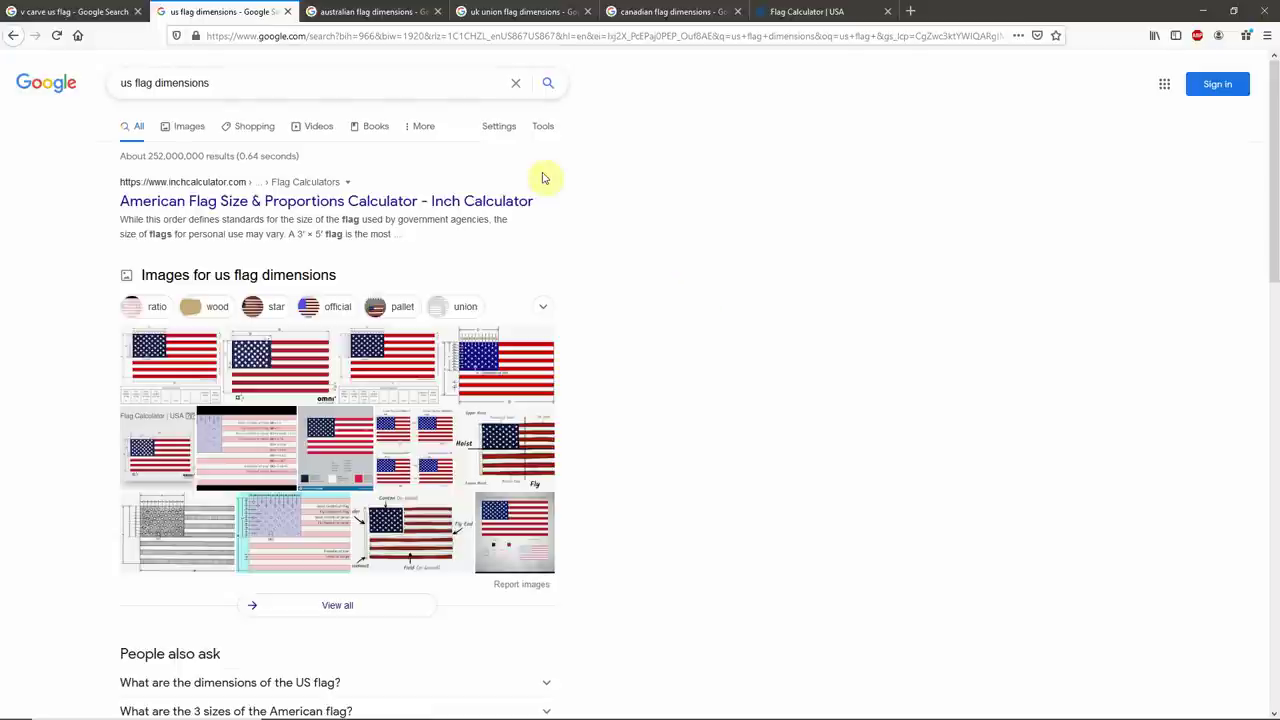
Step: Look through the Australian, UK Union and Canadian flag dimension search results
left_click(365, 11)
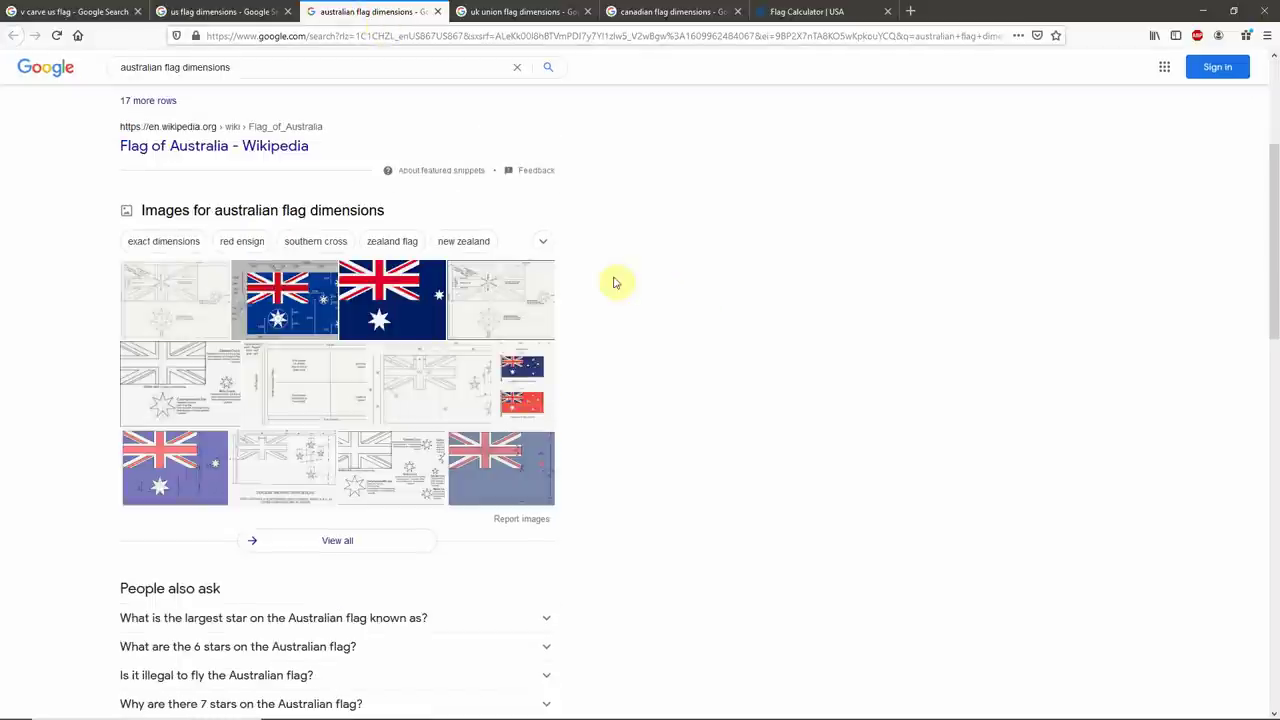
left_click(515, 12)
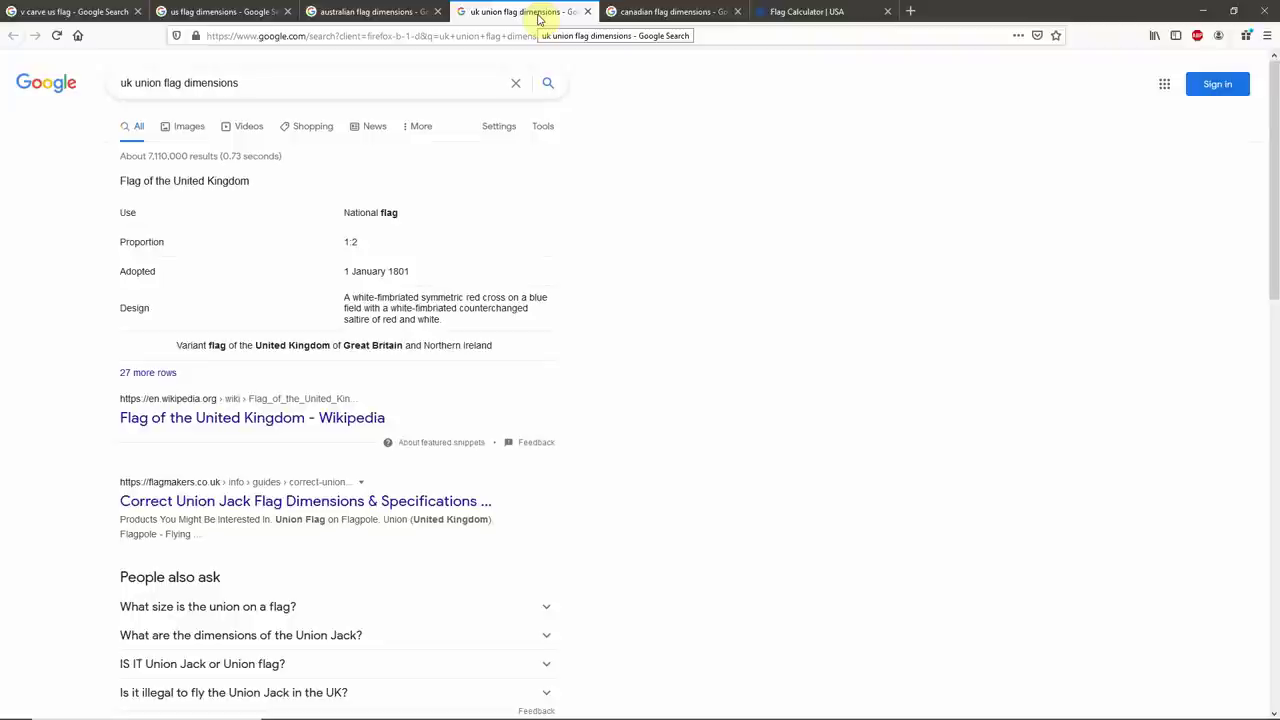
left_click(668, 12)
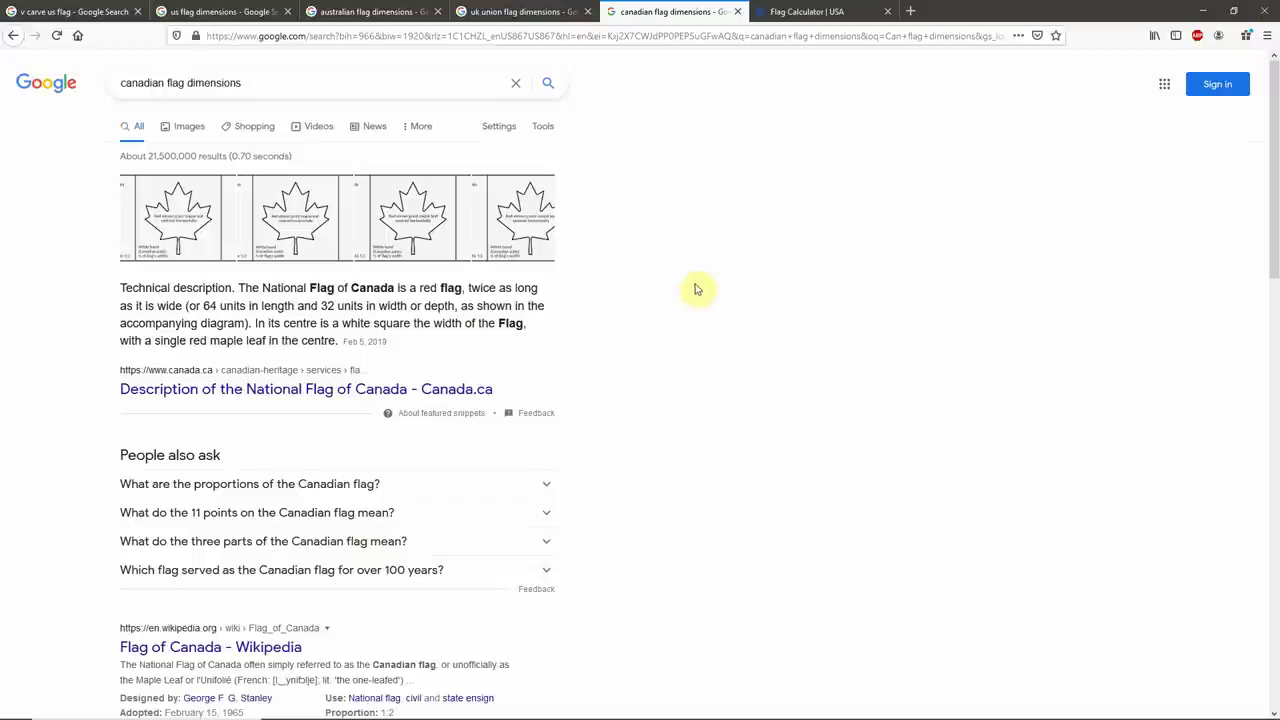
scroll(695, 289, "down", 3)
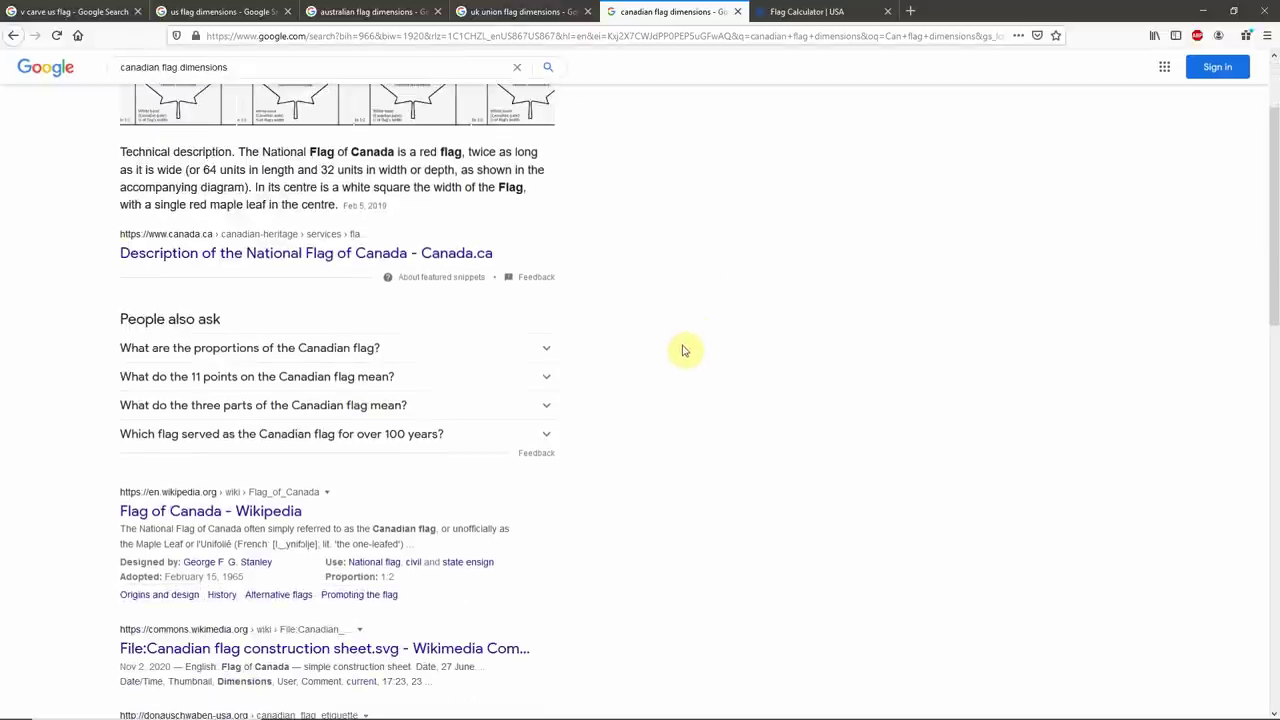
scroll(684, 347, "up", 2)
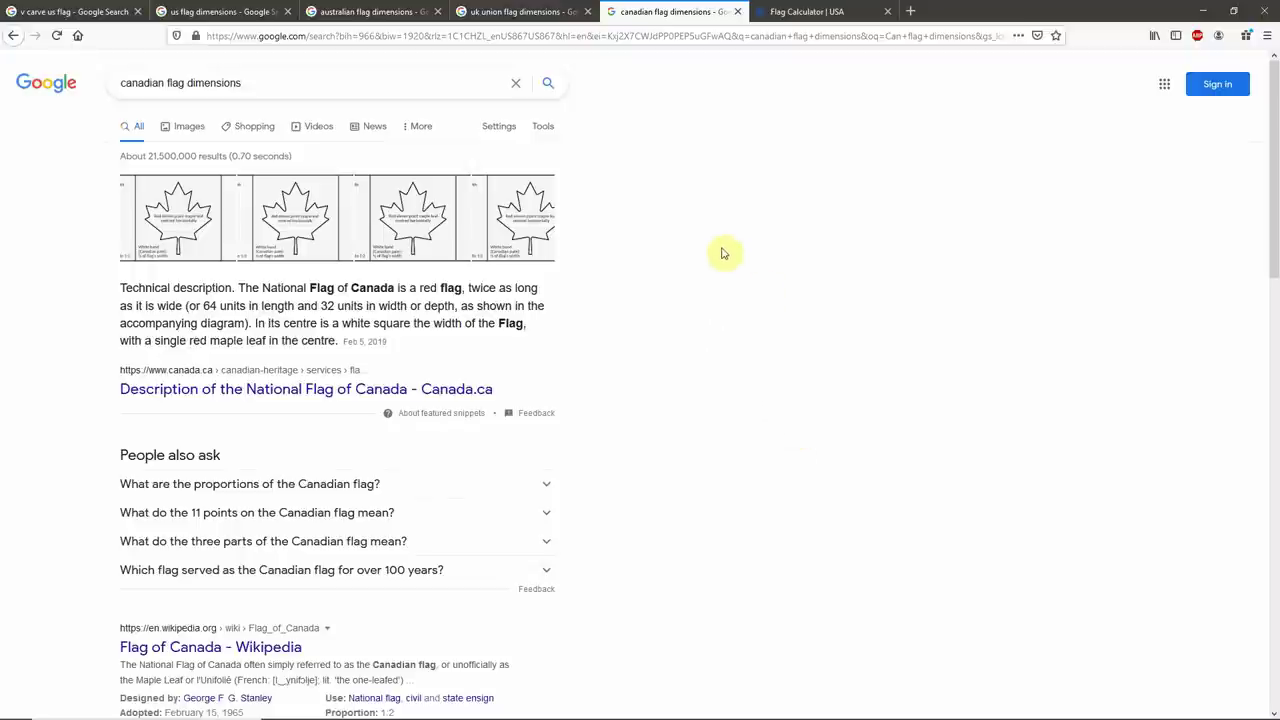
Step: Revisit the UK Union flag results, then return to the US flag dimensions results
left_click(555, 12)
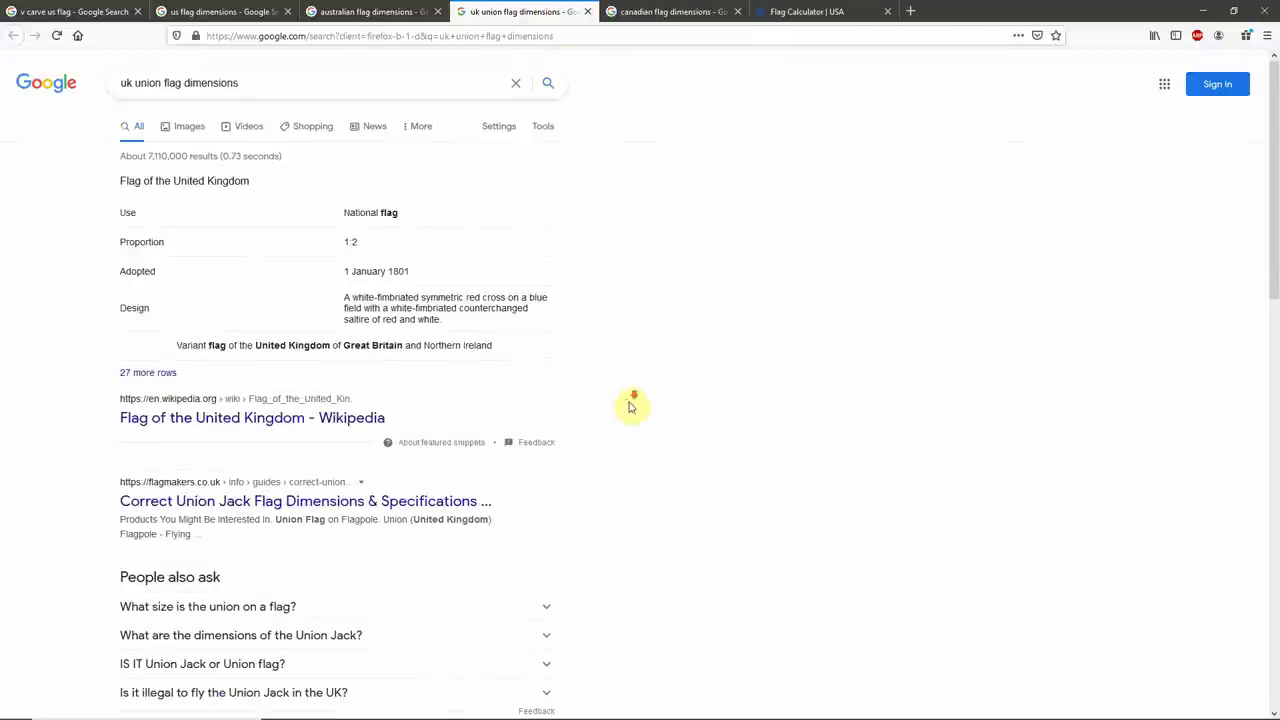
scroll(655, 422, "down", 5)
scroll(655, 422, "down", 4)
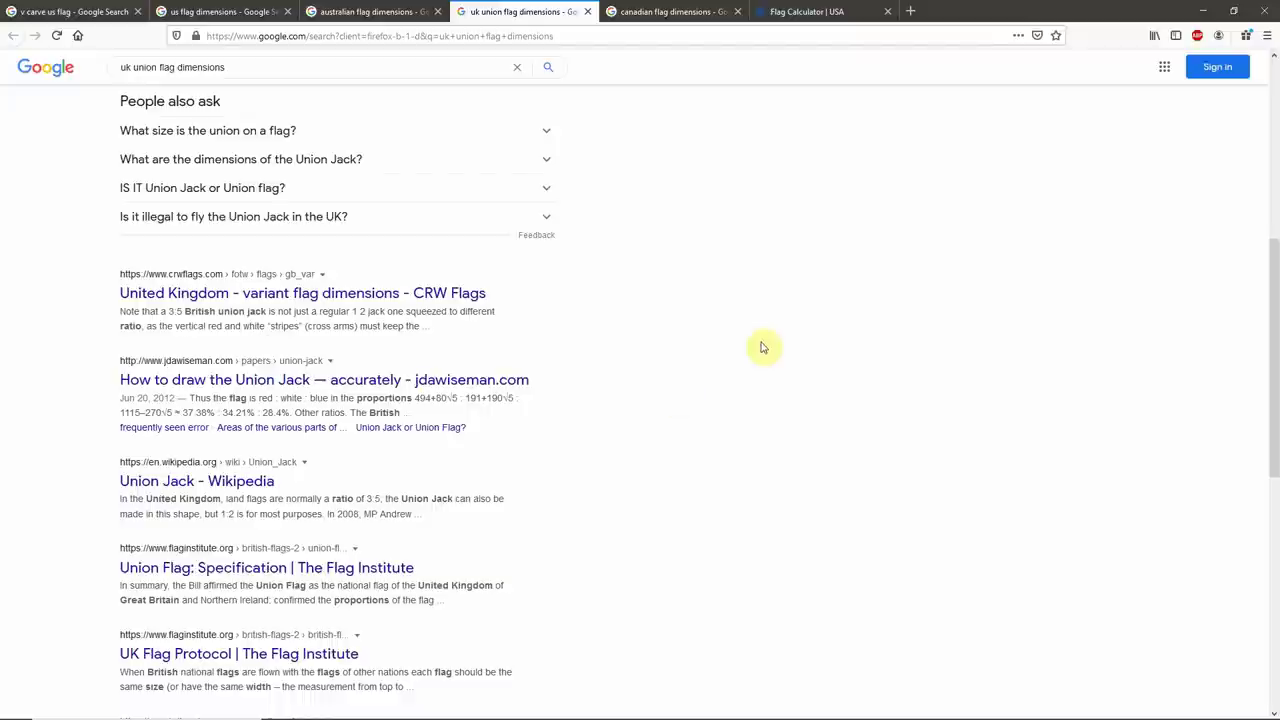
left_click(228, 13)
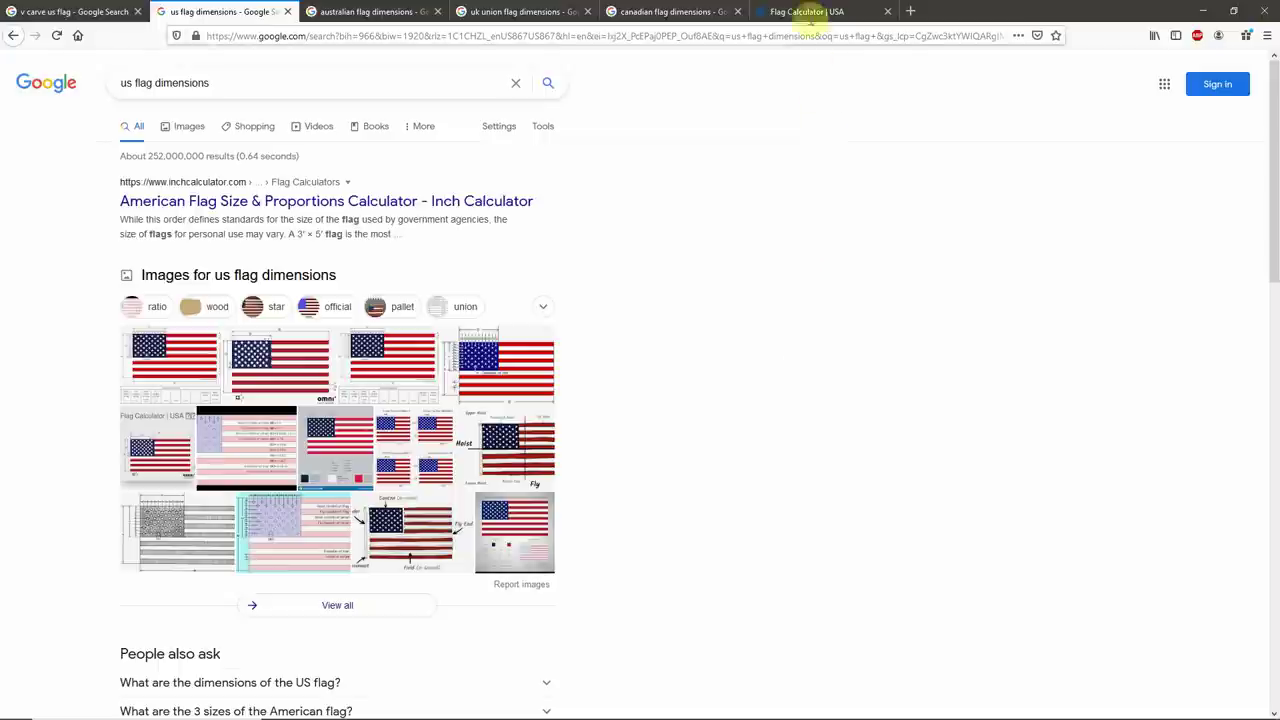
left_click(810, 14)
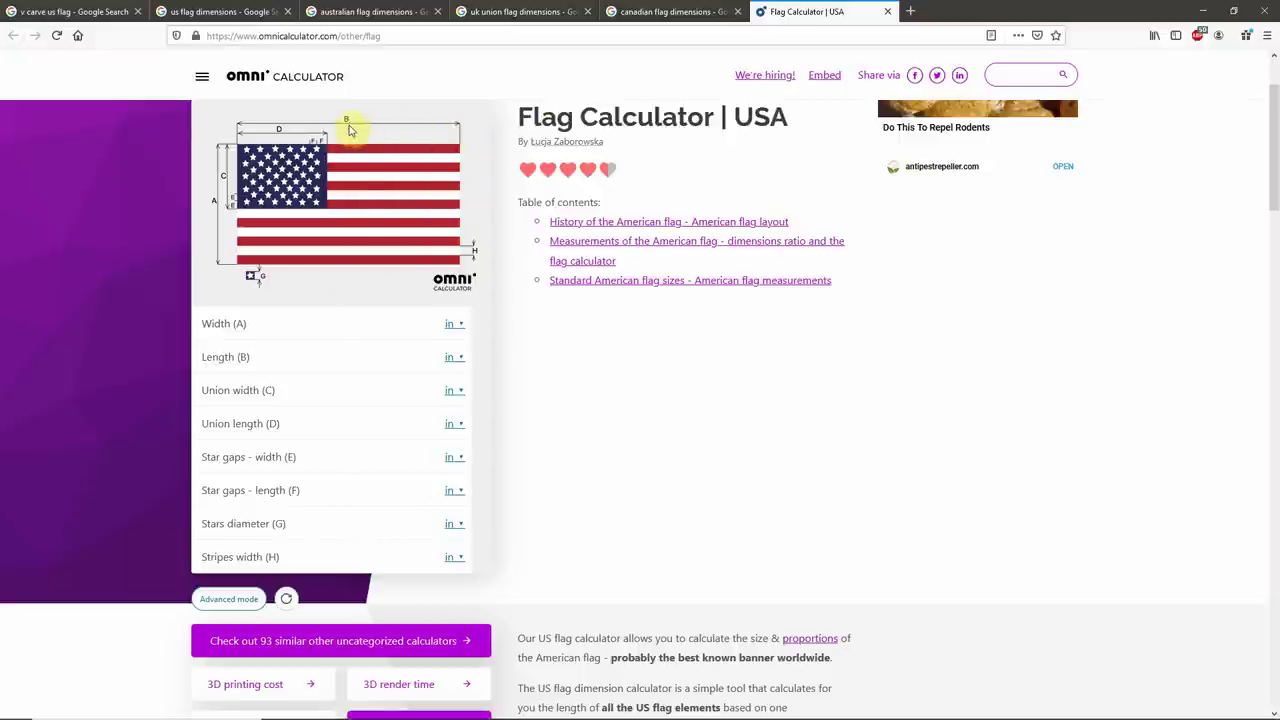
mouse_move(236, 363)
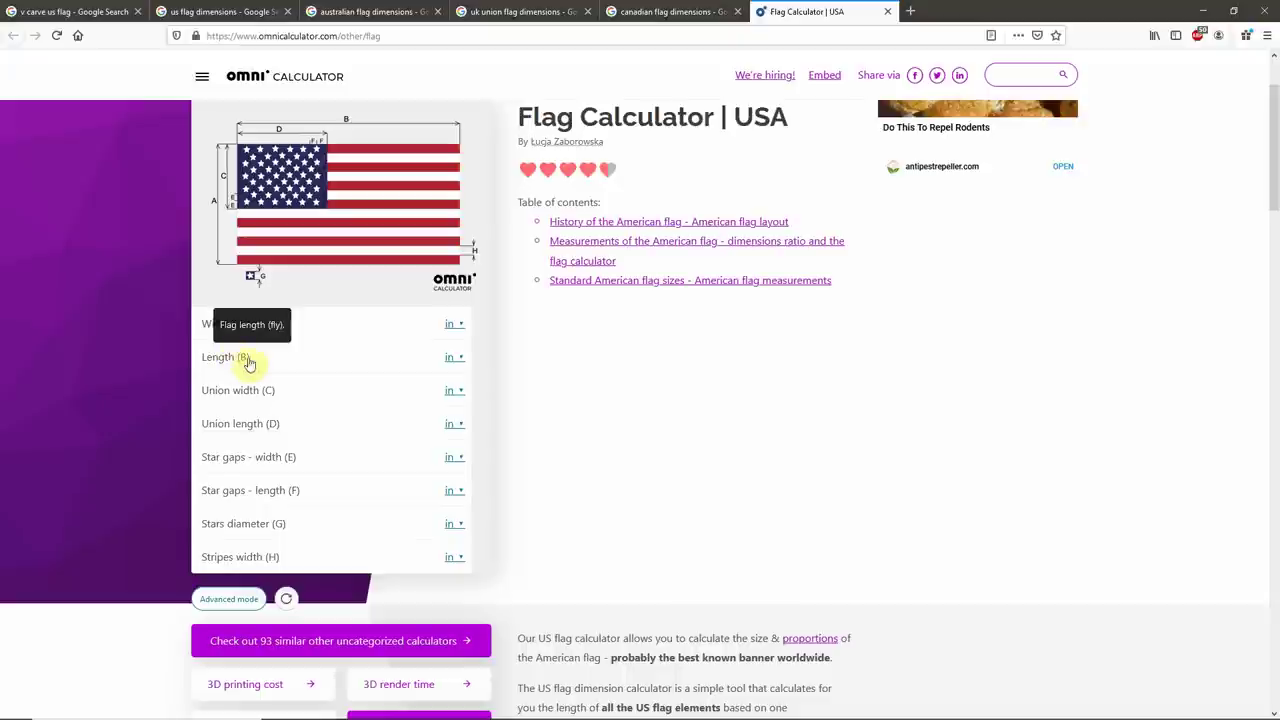
left_click(395, 357)
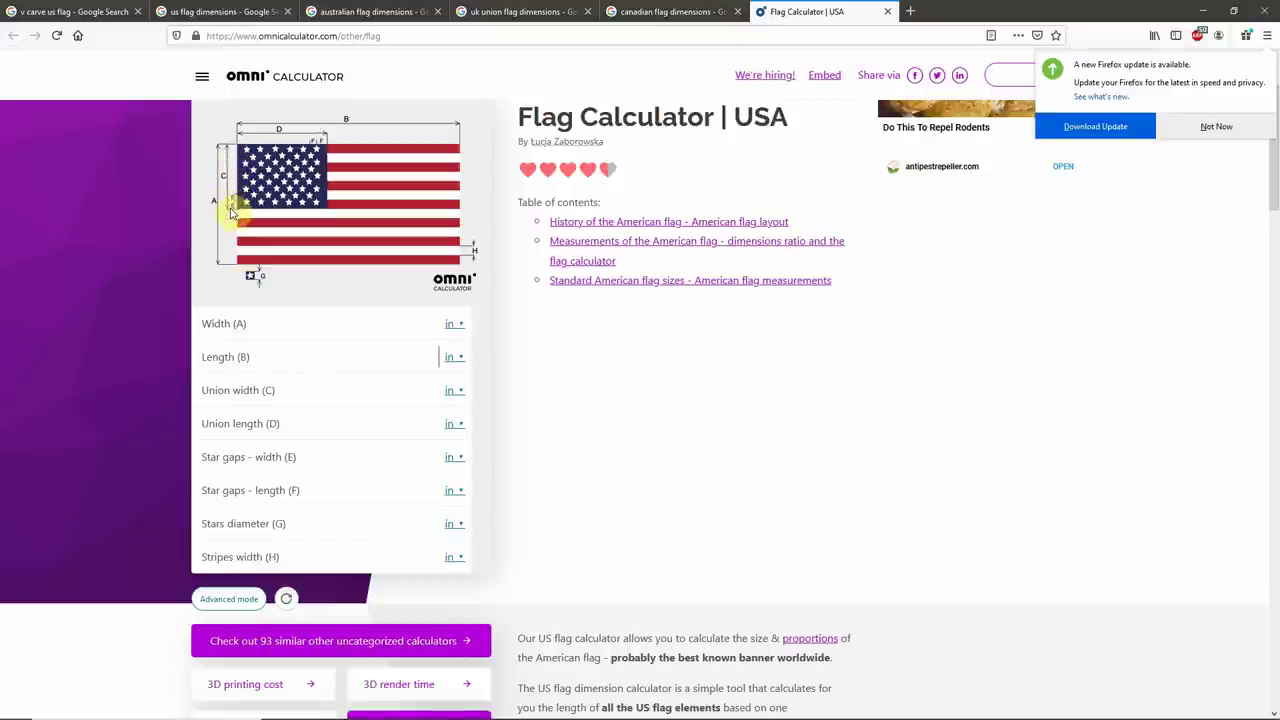
Step: Enter 10.5 inches as the union width in Omni Calculator's US flag fields
left_click(423, 390)
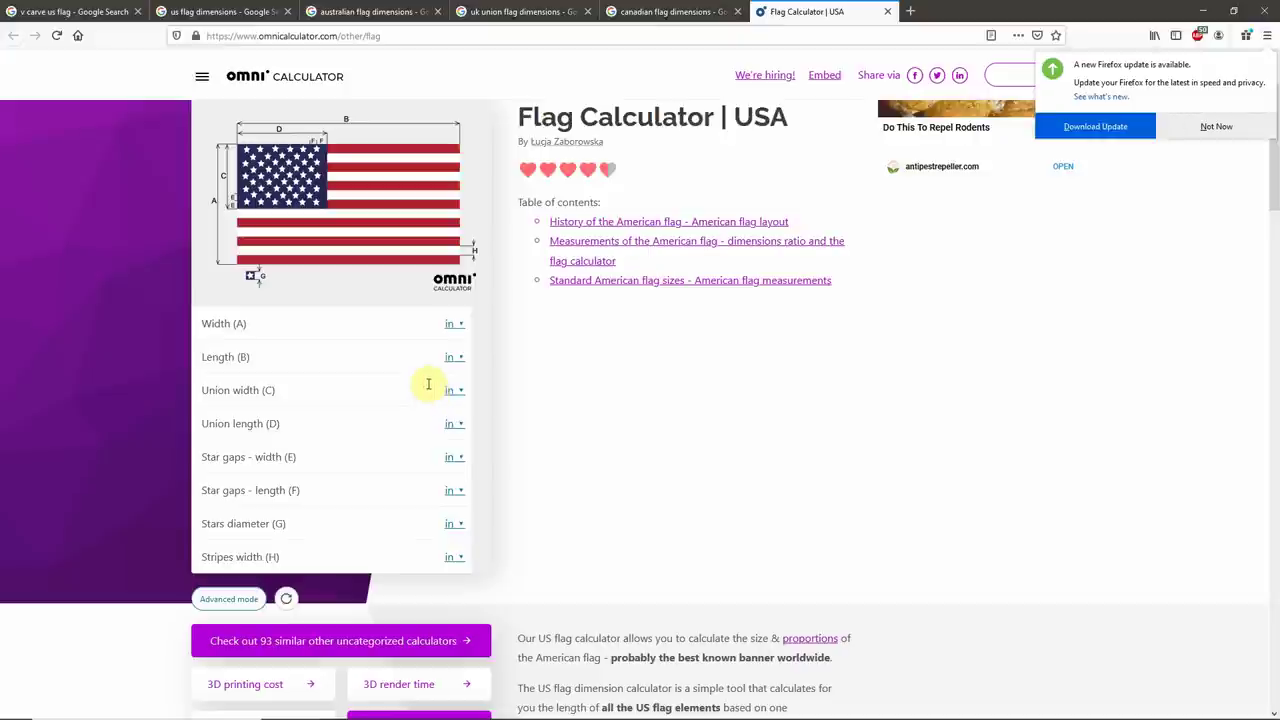
type("10.5")
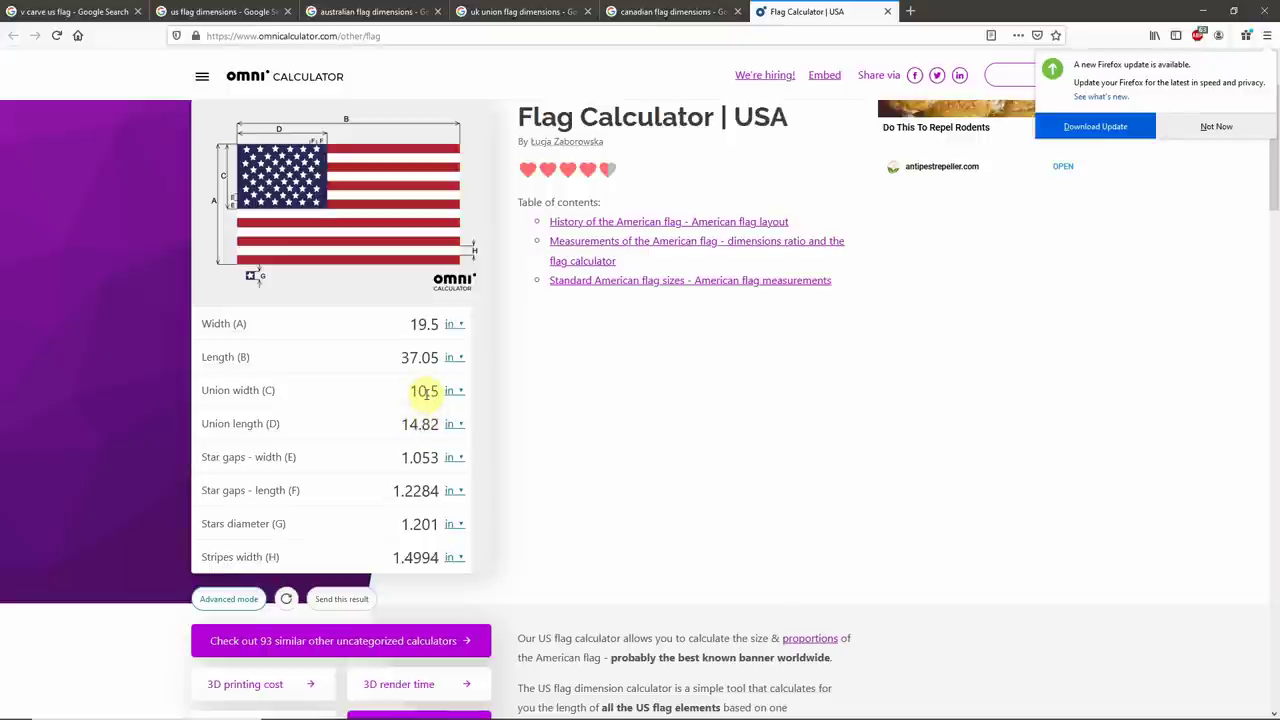
left_click(425, 391)
Step: Copy the calculated 14.82 inch union length value
left_click_drag(433, 424, 400, 424)
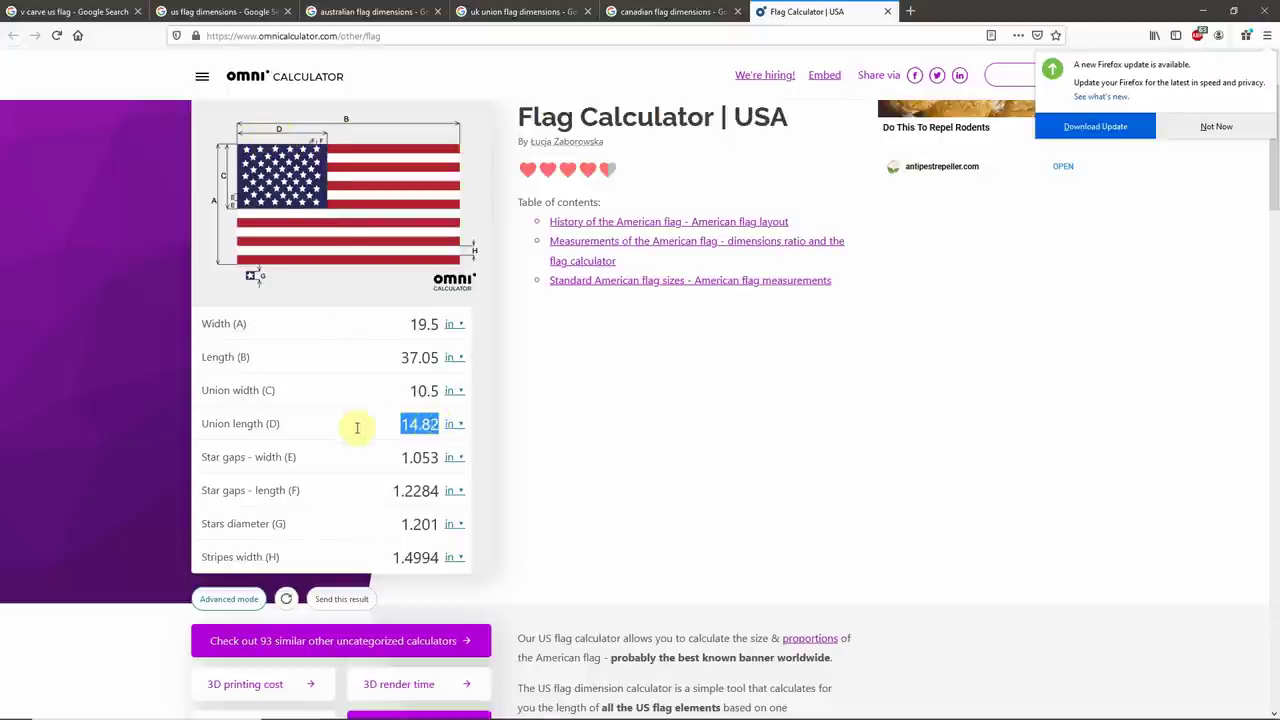
right_click(420, 424)
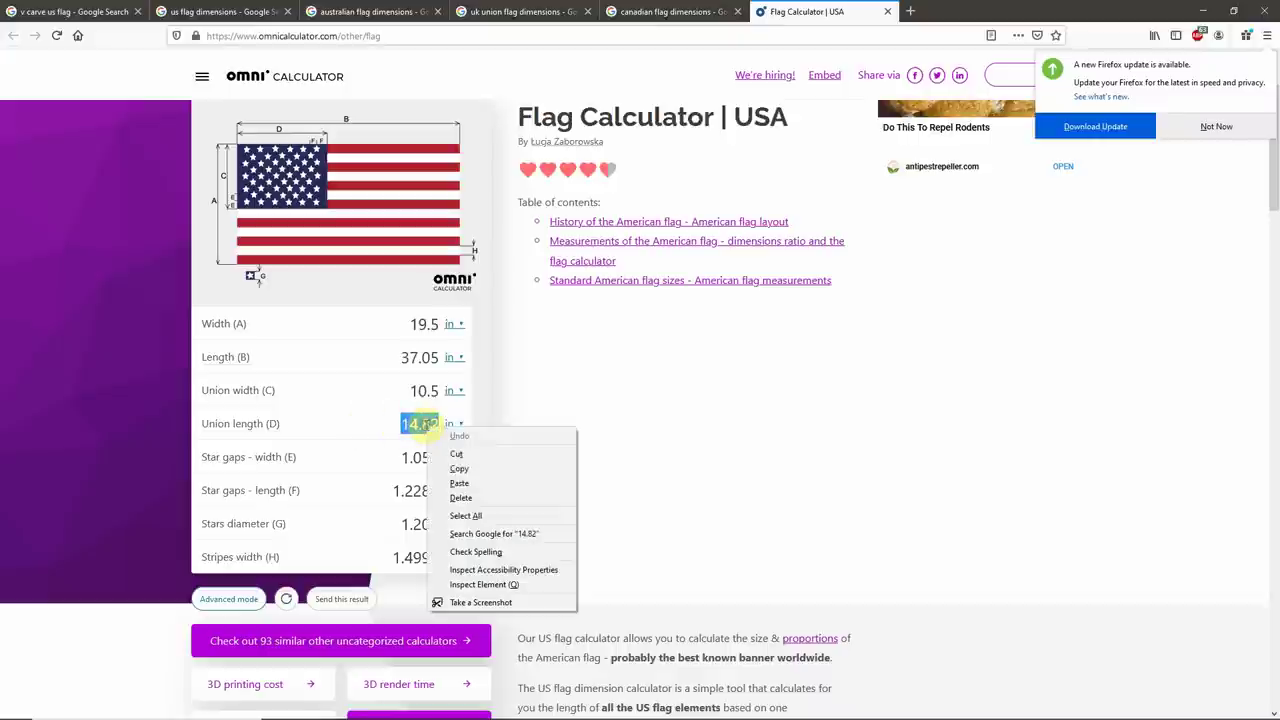
left_click(466, 468)
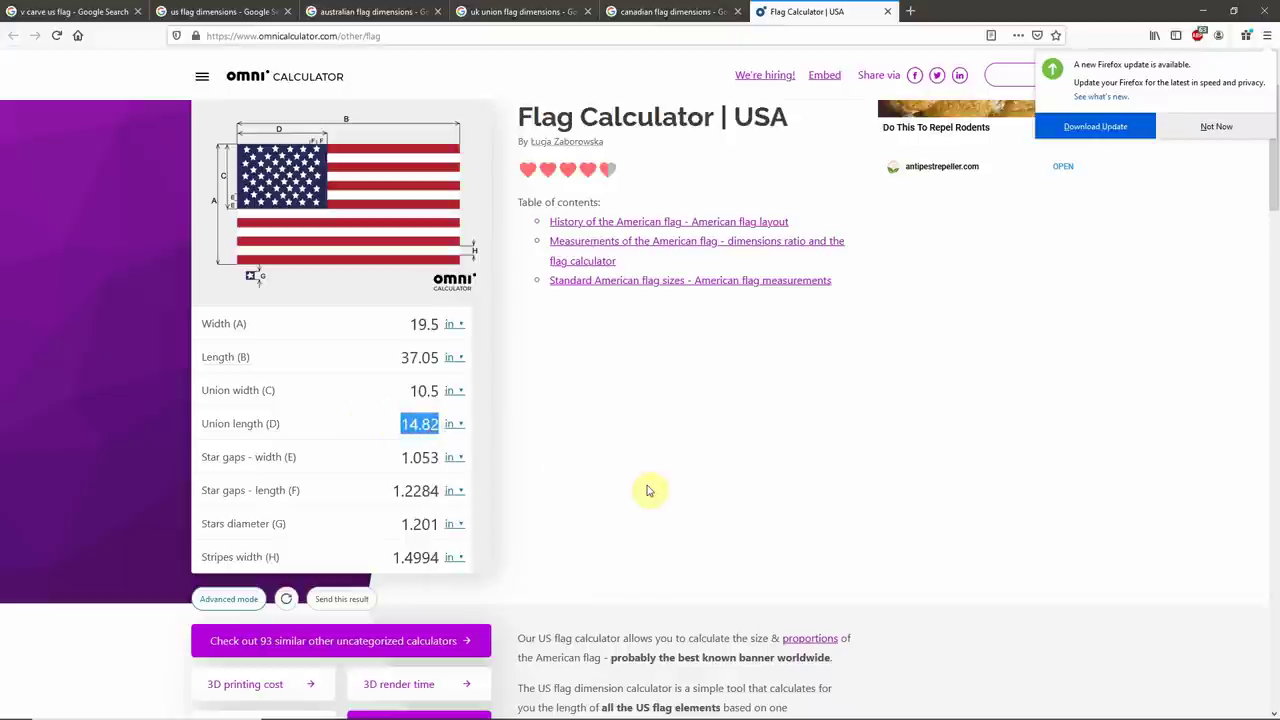
mouse_move(396, 716)
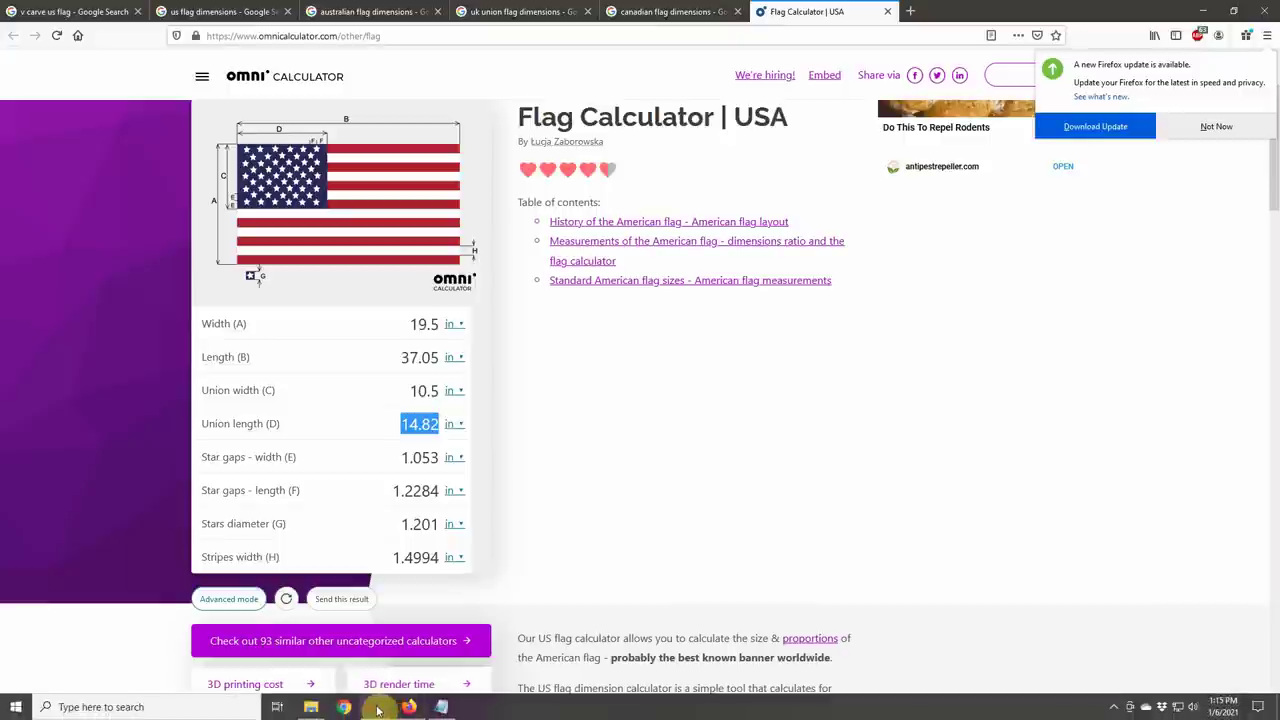
Step: Start a new Aspire job and set it to 15.82 × 11.5 × 0.75 inches
left_click(310, 603)
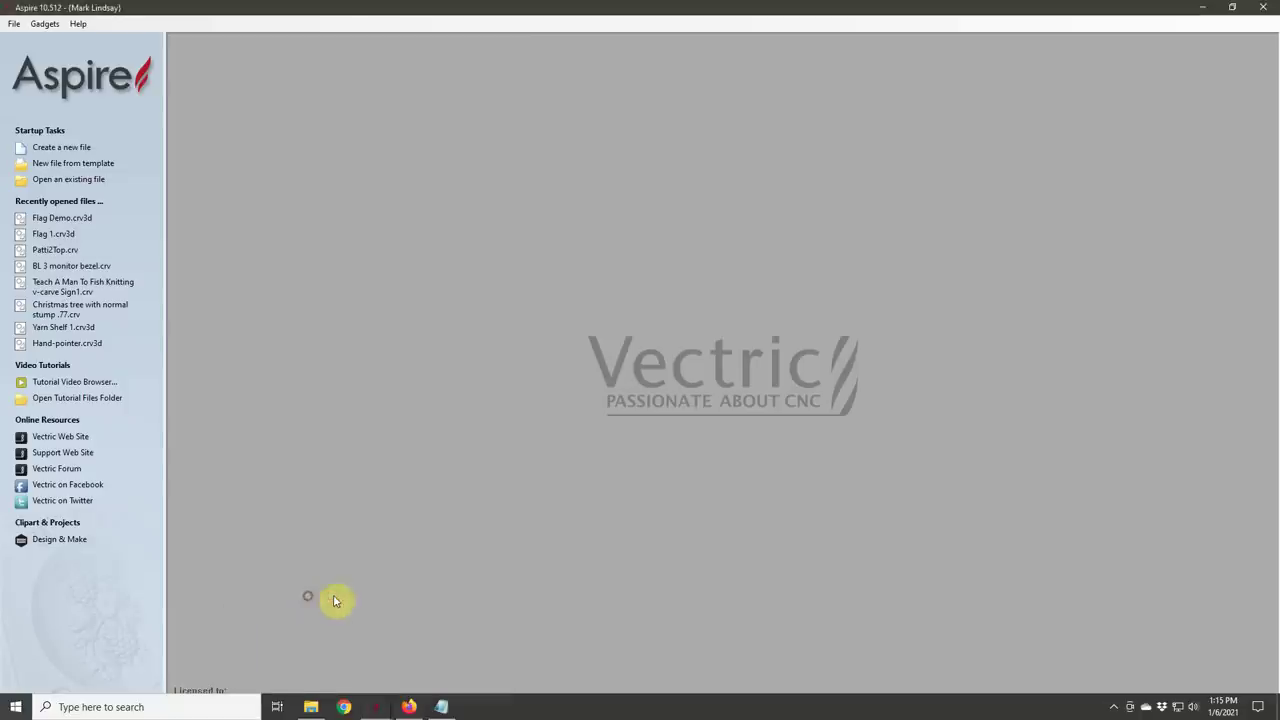
left_click(62, 148)
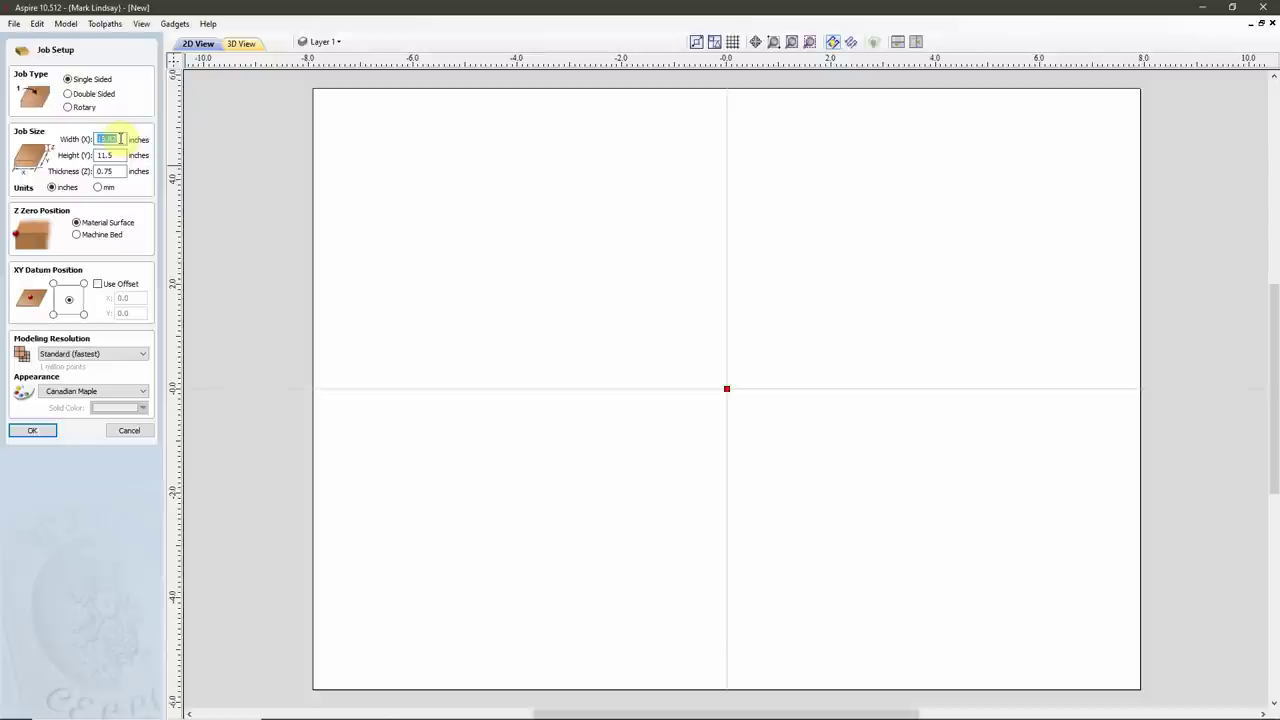
left_click_drag(120, 139, 99, 137)
key("BackSpace")
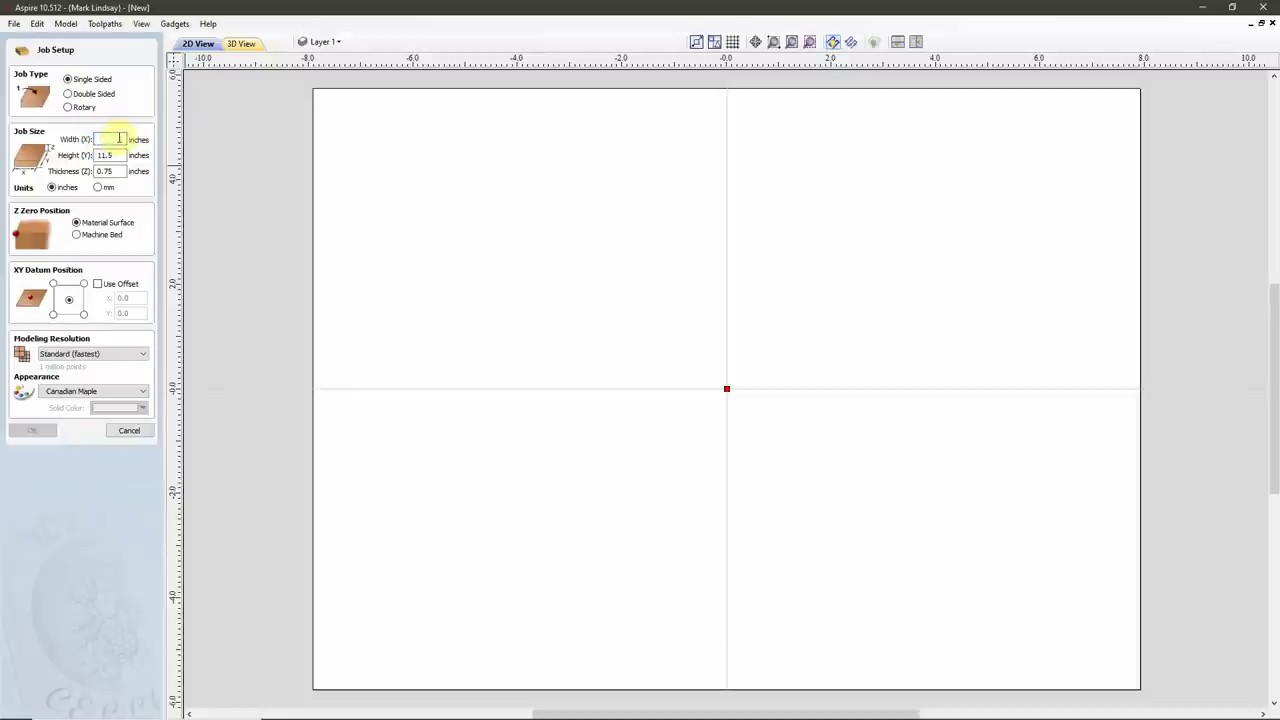
type("14.82")
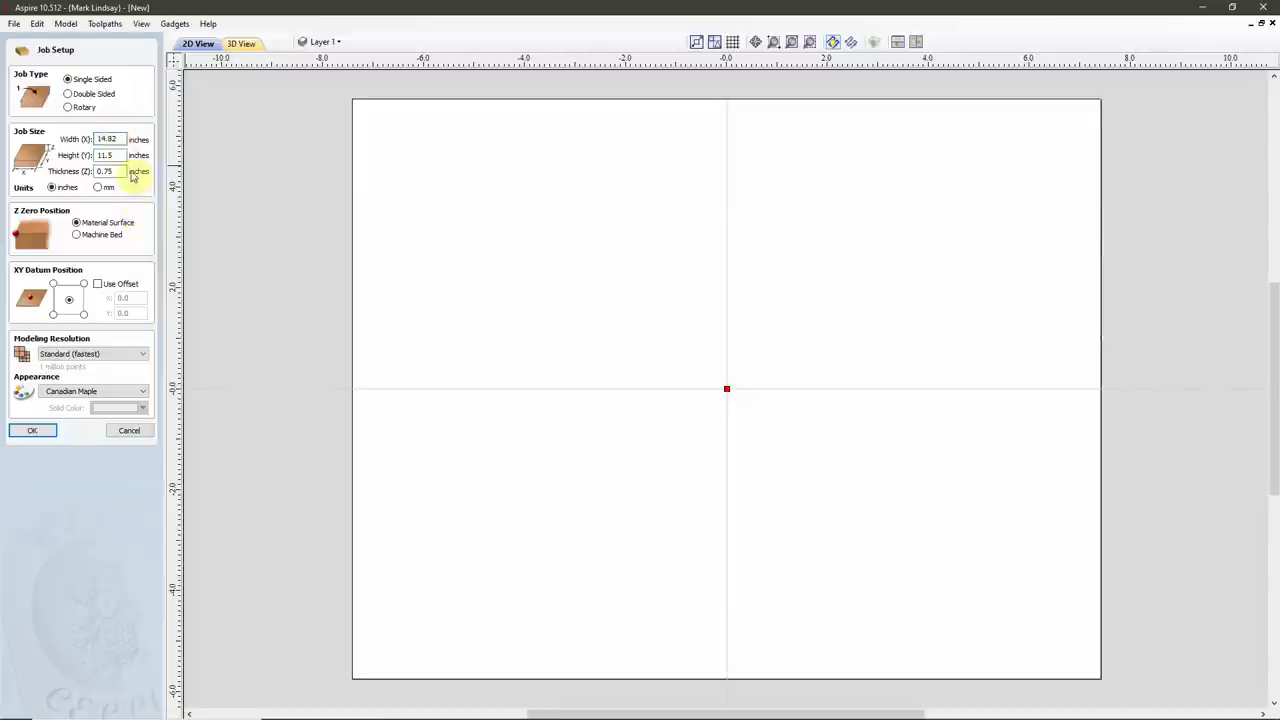
left_click_drag(121, 154, 89, 157)
type("10")
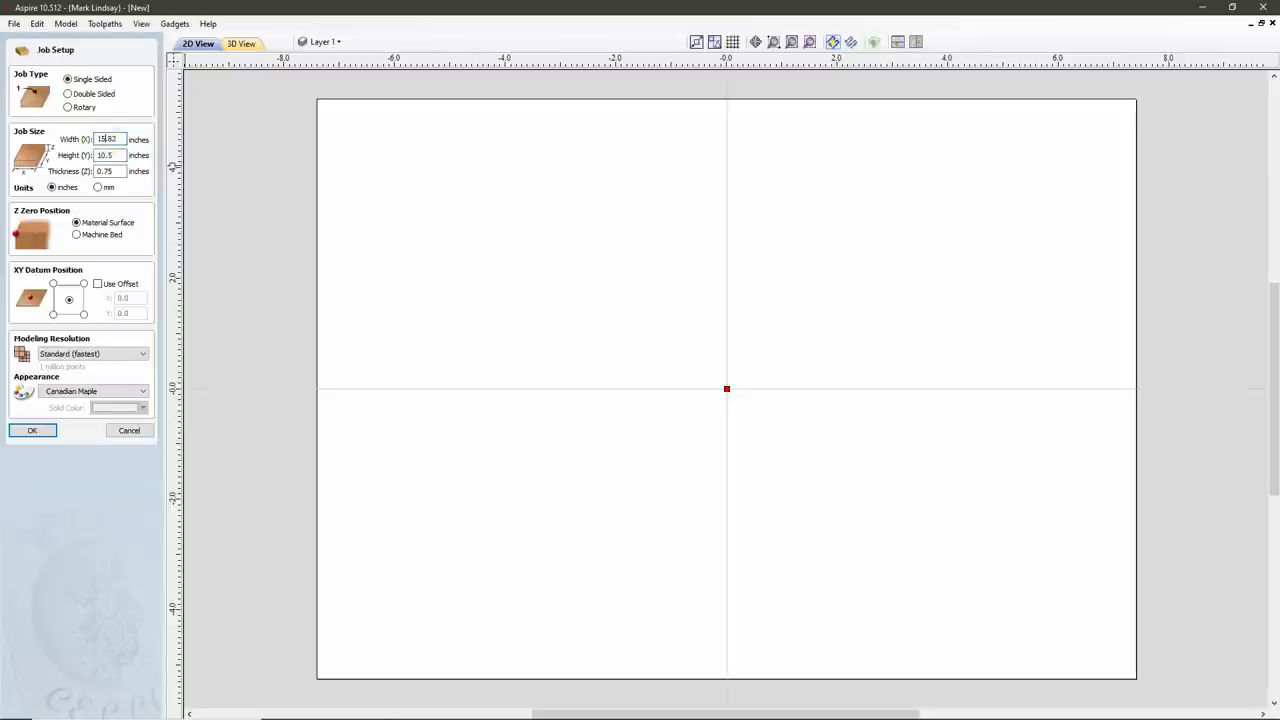
left_click(103, 155)
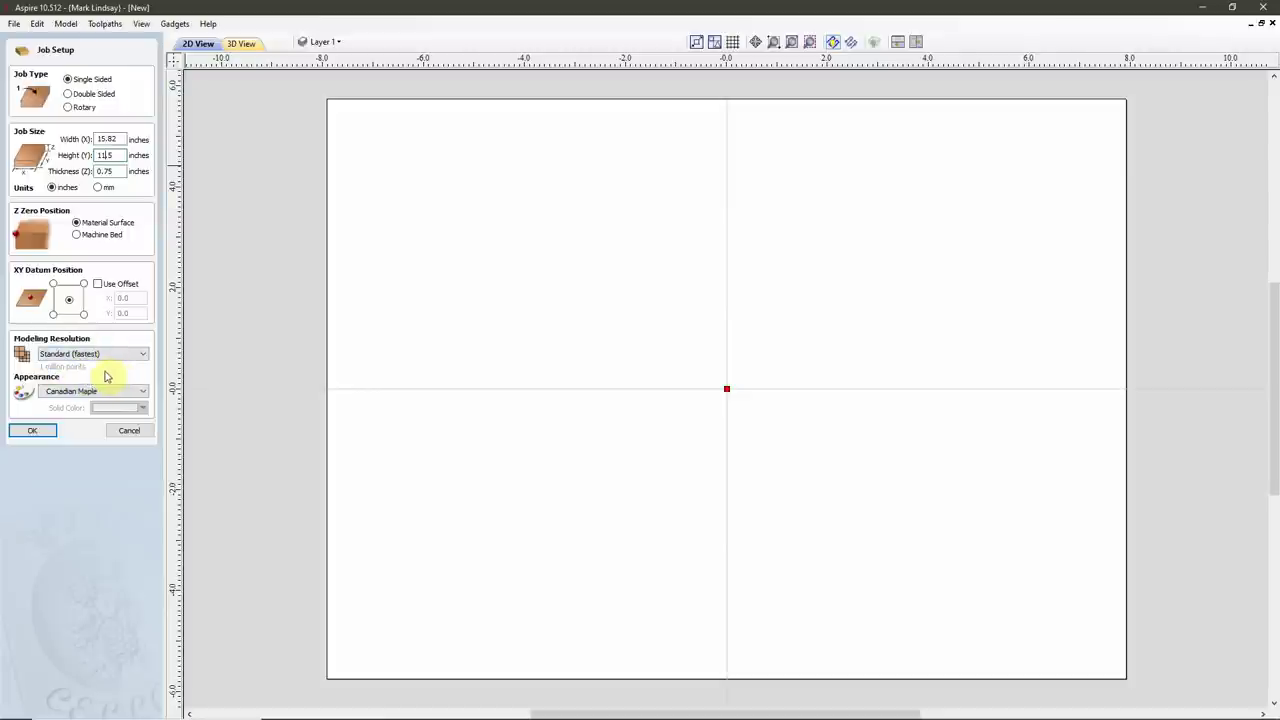
left_click(42, 432)
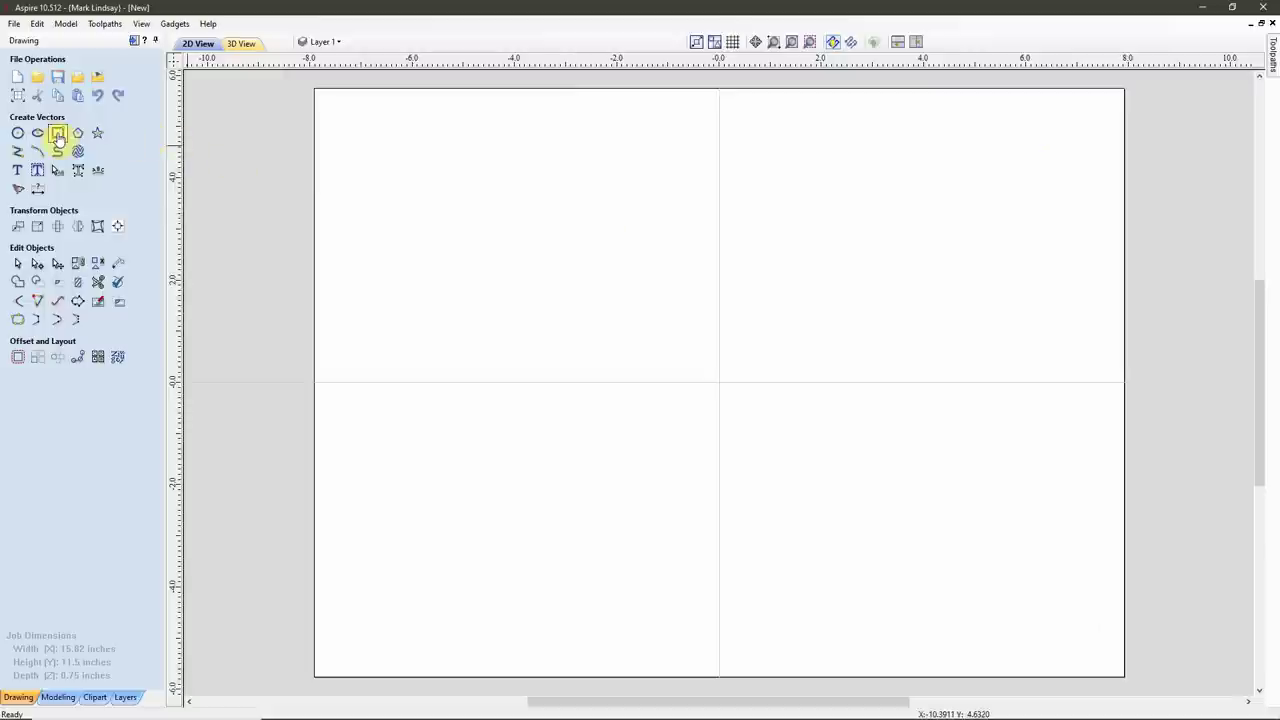
Step: Draw a 14.82 × 10.5 inch rectangle anchored at centre point 0,0
left_click(59, 137)
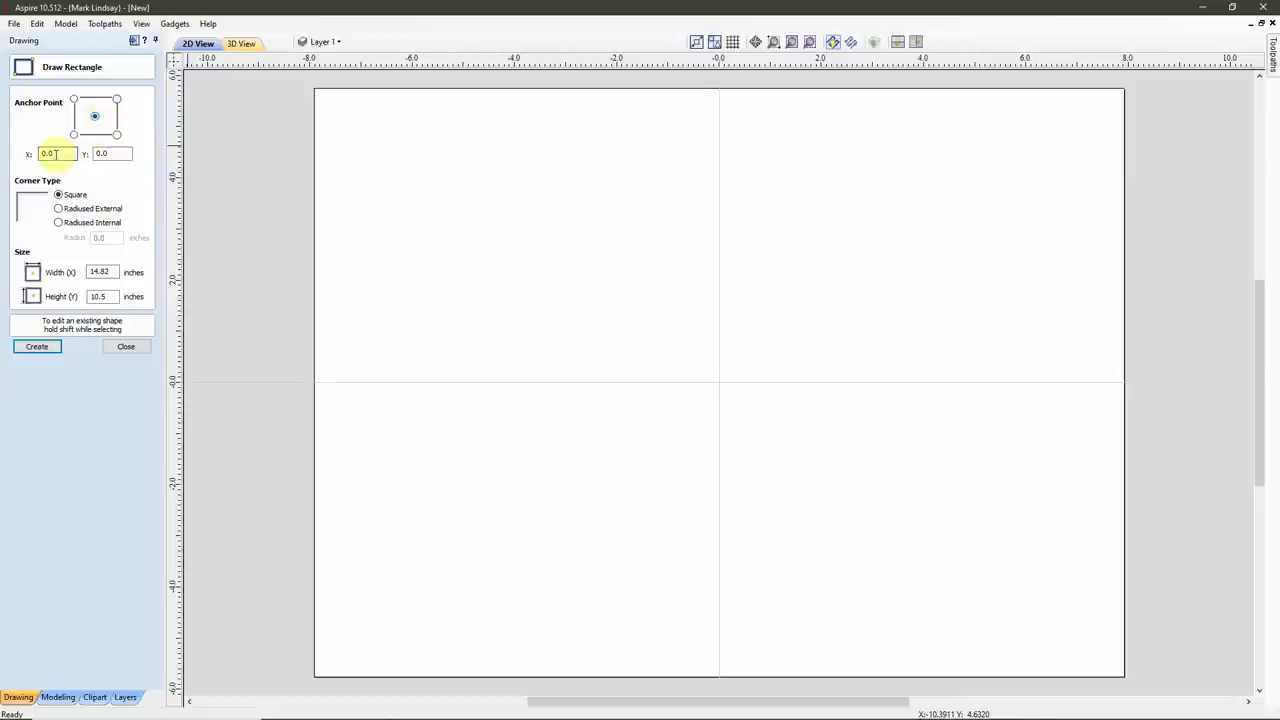
left_click(118, 153)
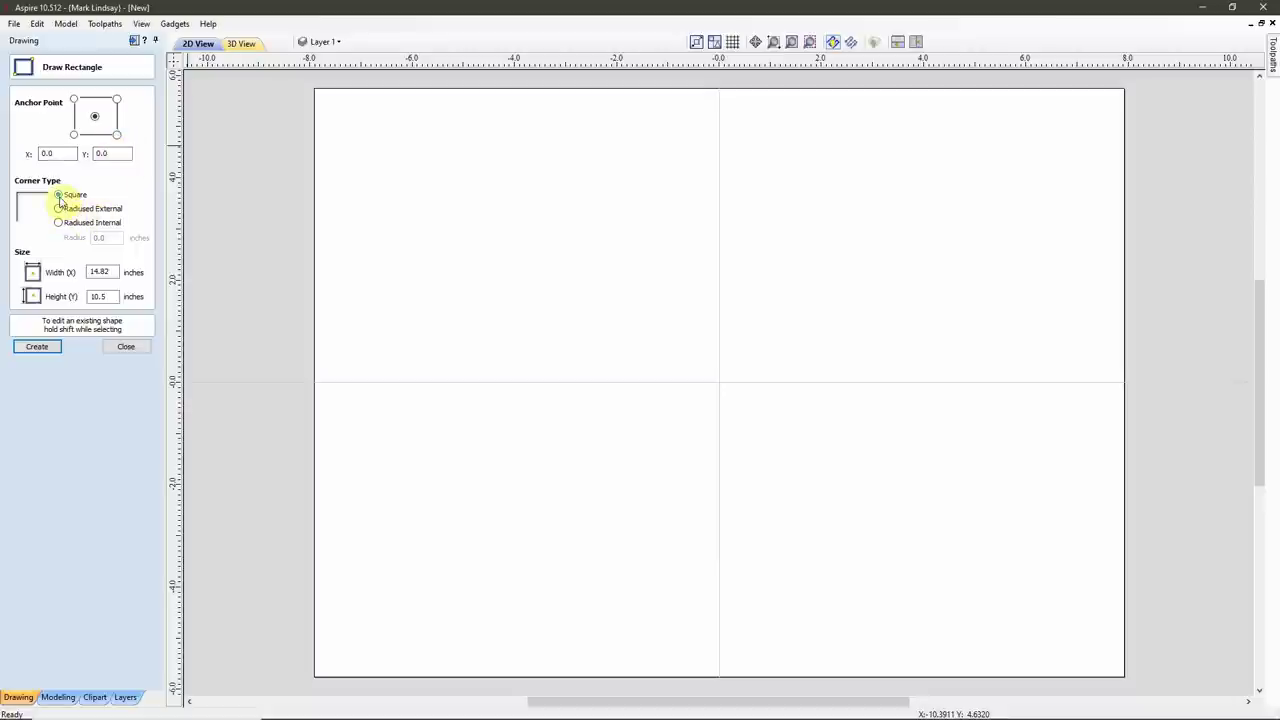
double_click(110, 271)
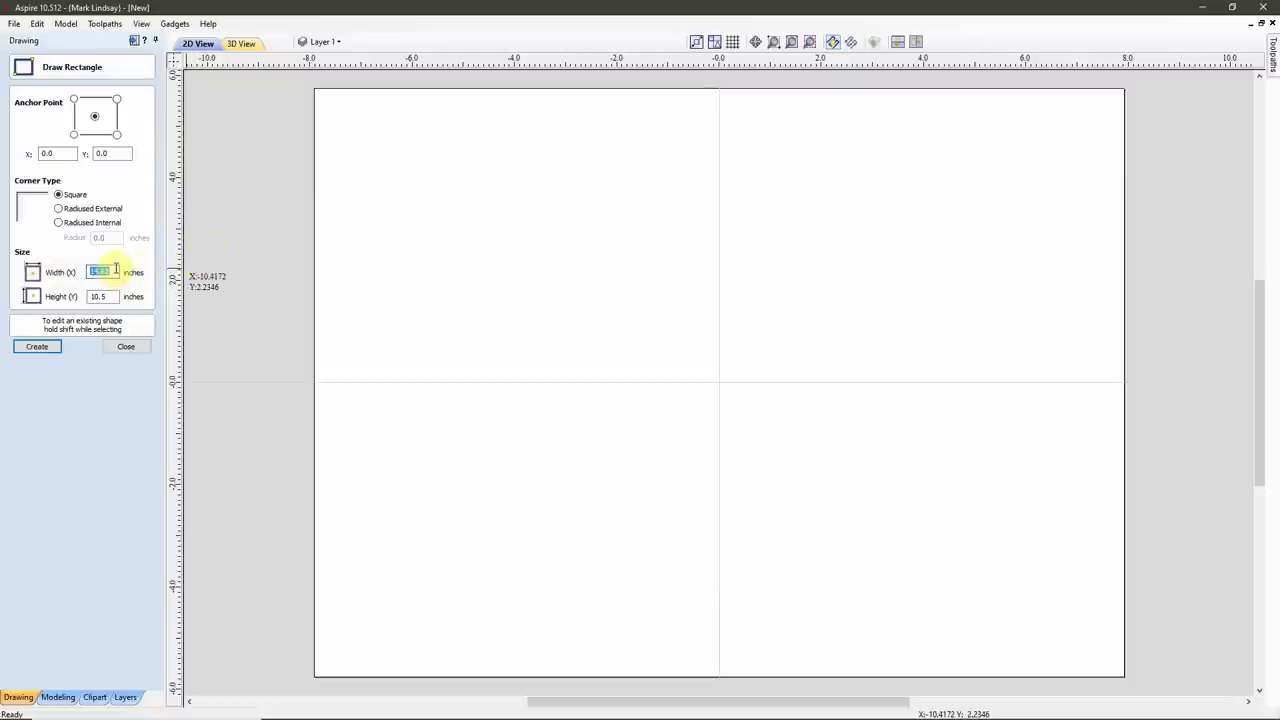
key("BackSpace")
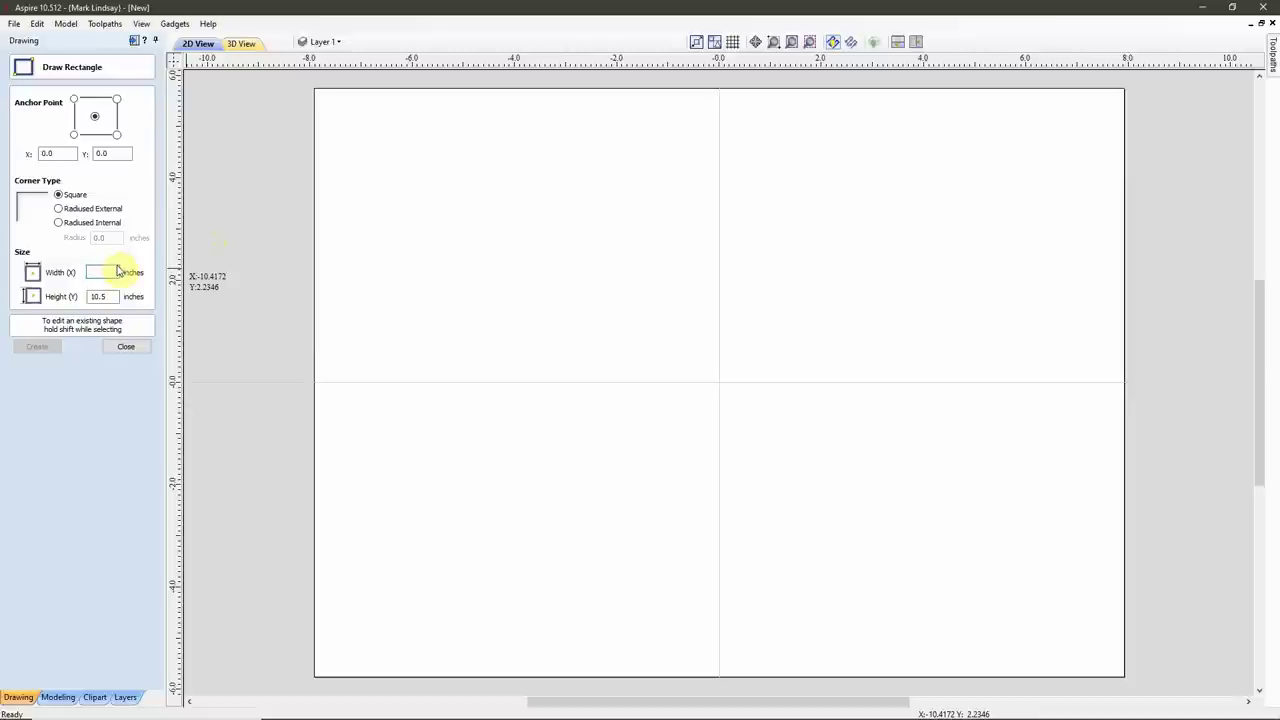
key("ctrl+z")
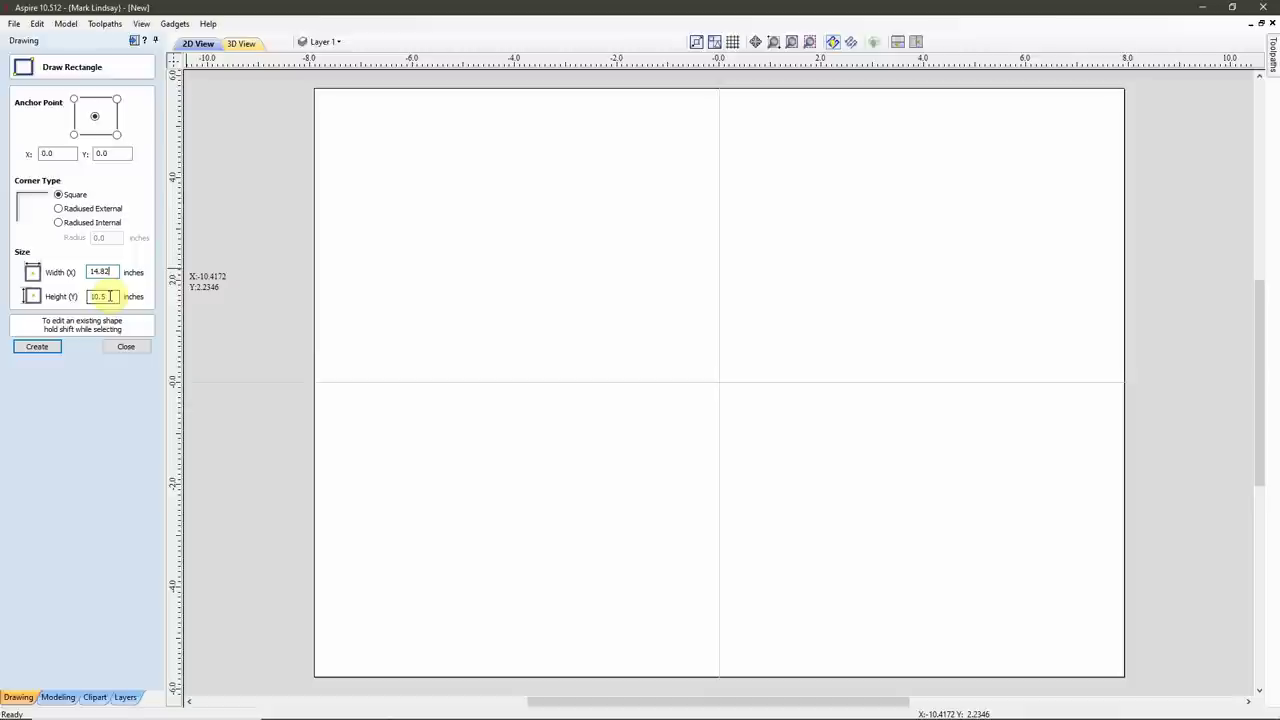
left_click(37, 347)
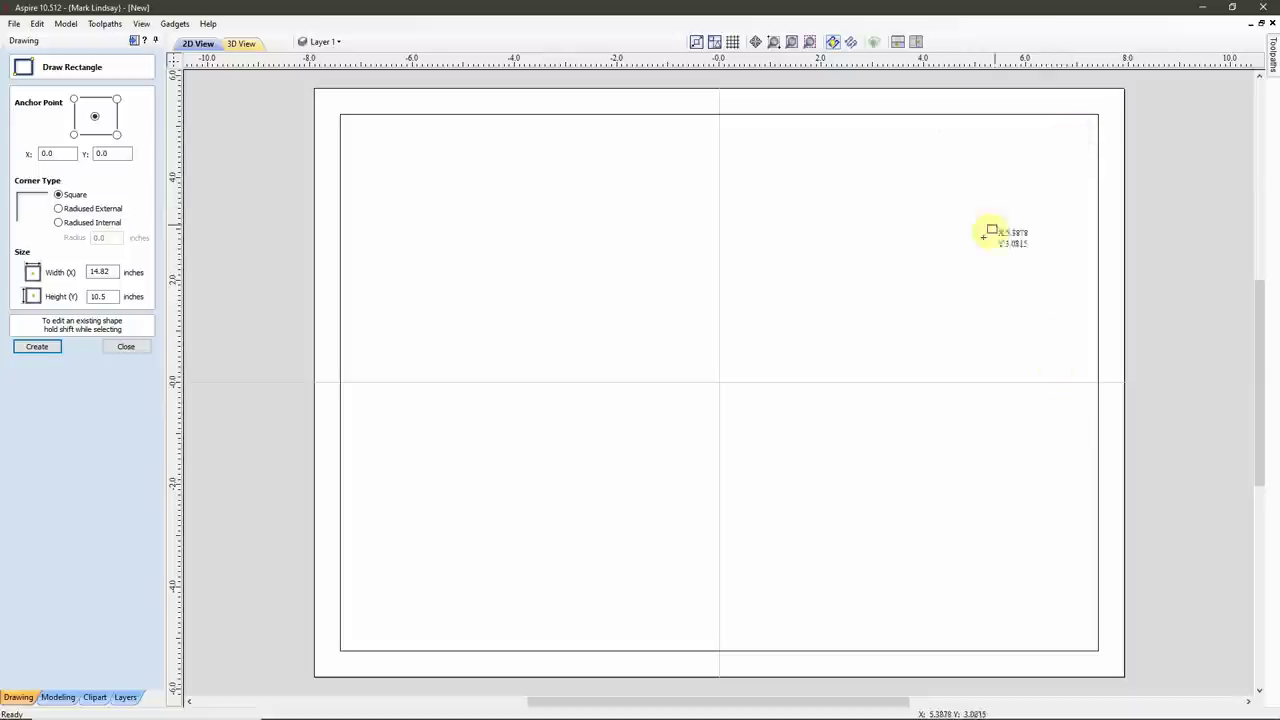
left_click(125, 348)
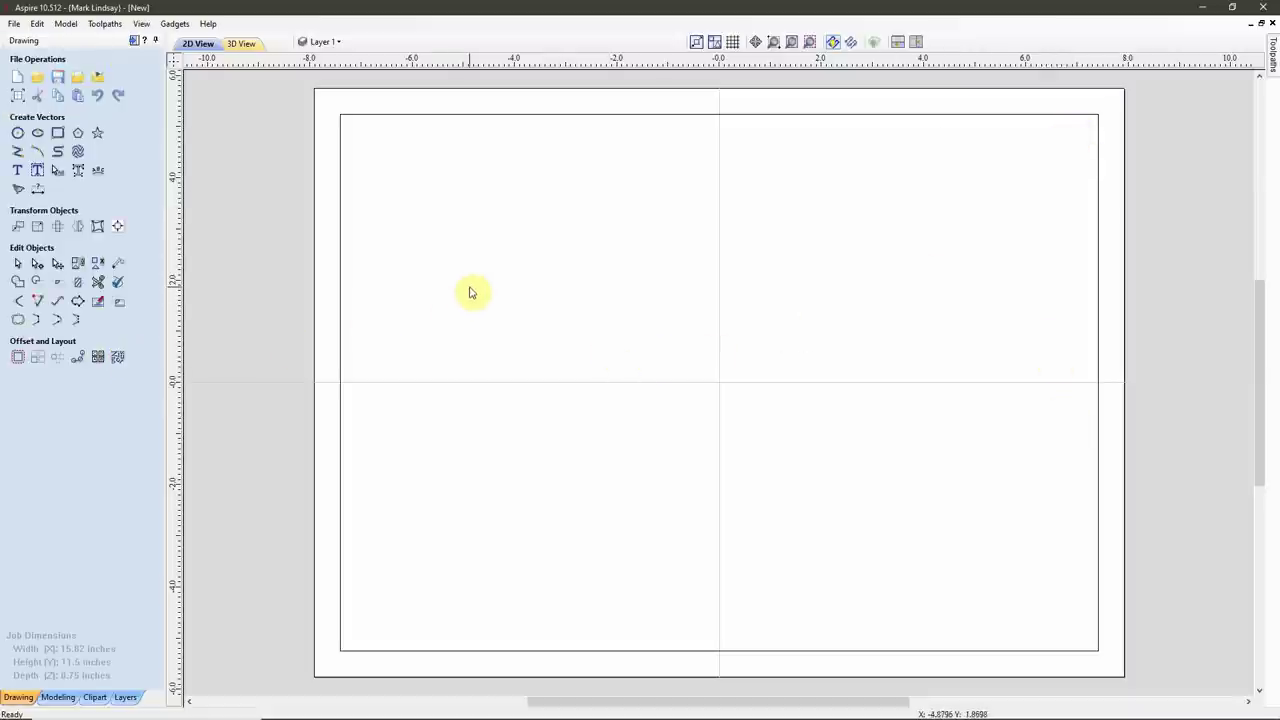
mouse_move(345, 712)
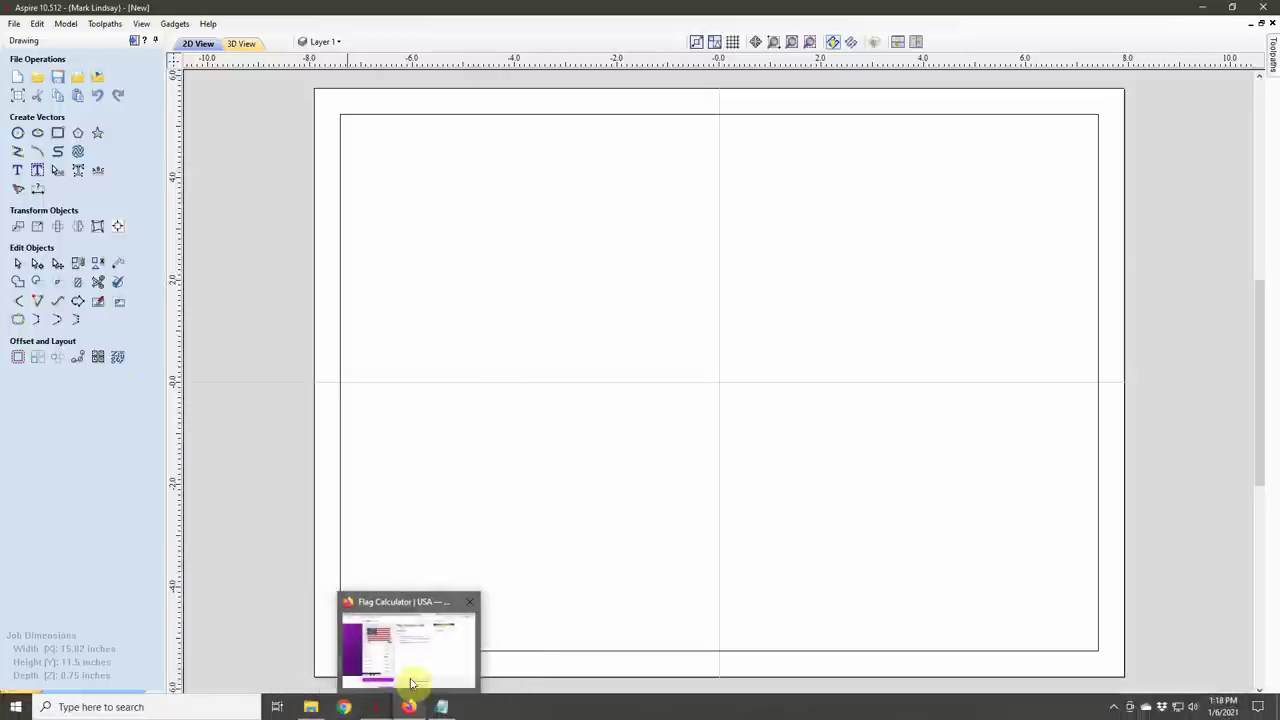
Step: Copy the 1.201 inch stars diameter from Omni Calculator and switch back to Aspire
left_click(412, 605)
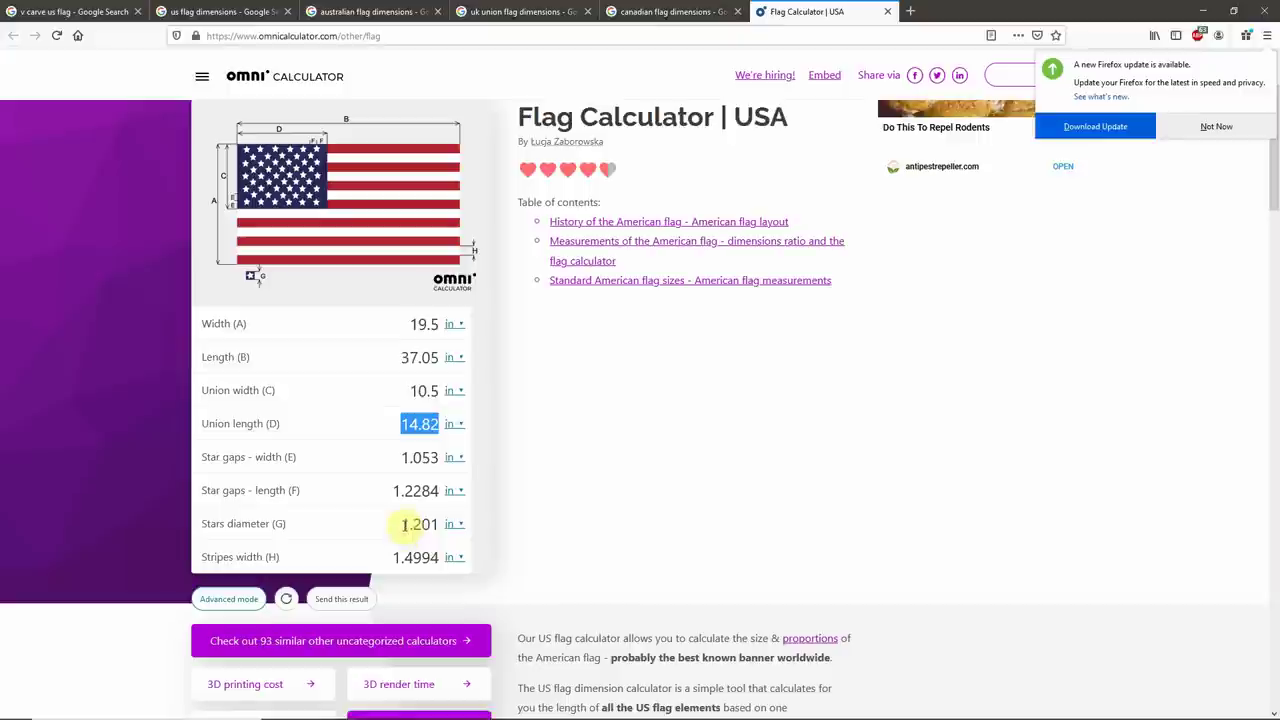
left_click_drag(402, 524, 436, 526)
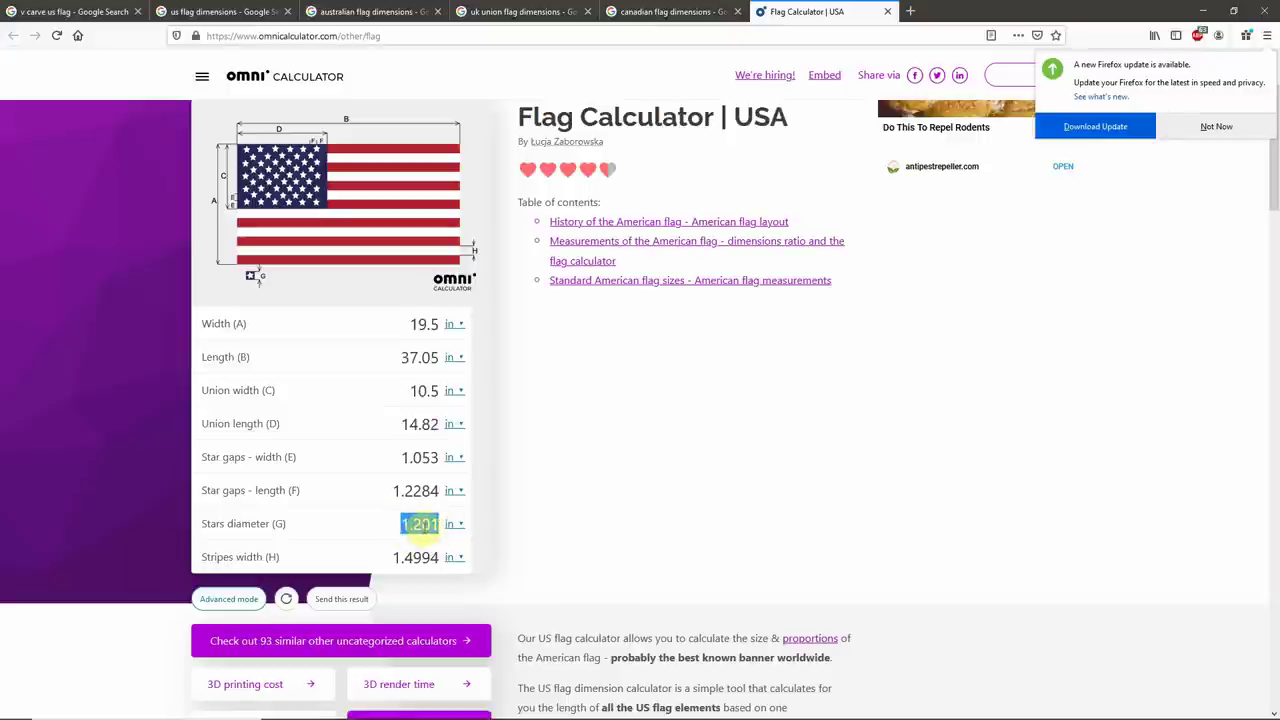
right_click(421, 523)
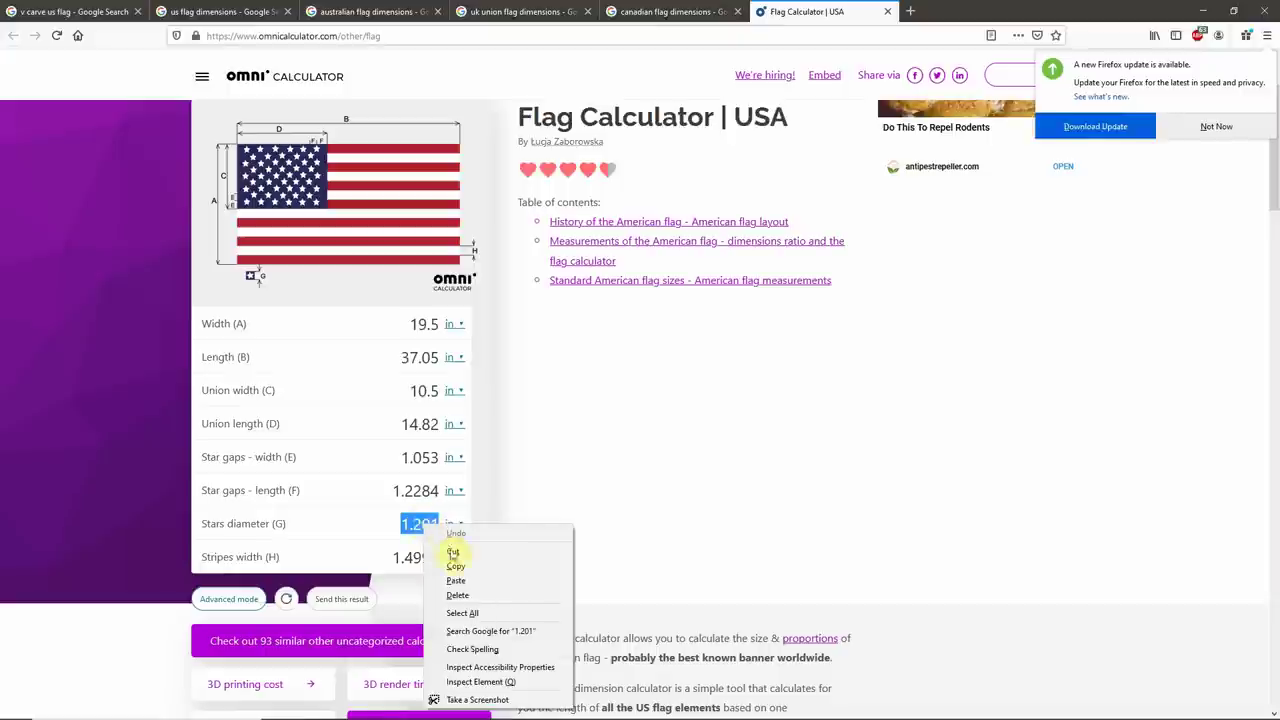
left_click(462, 567)
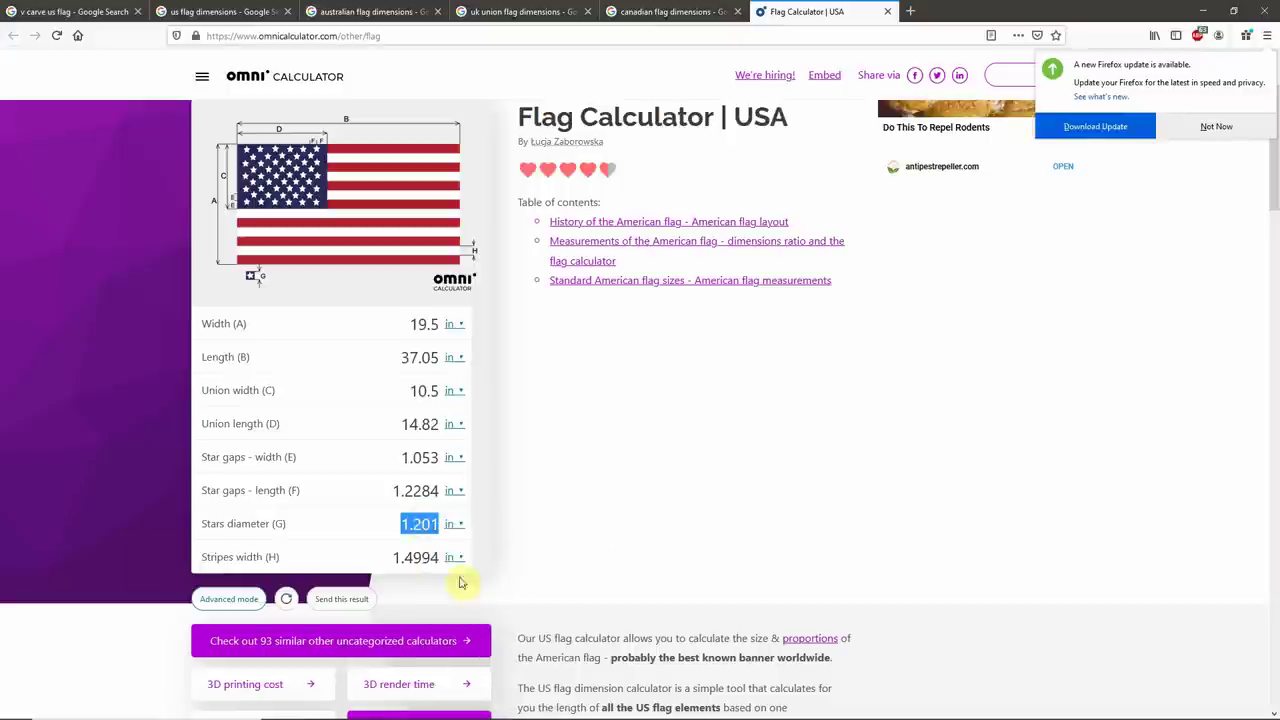
mouse_move(366, 714)
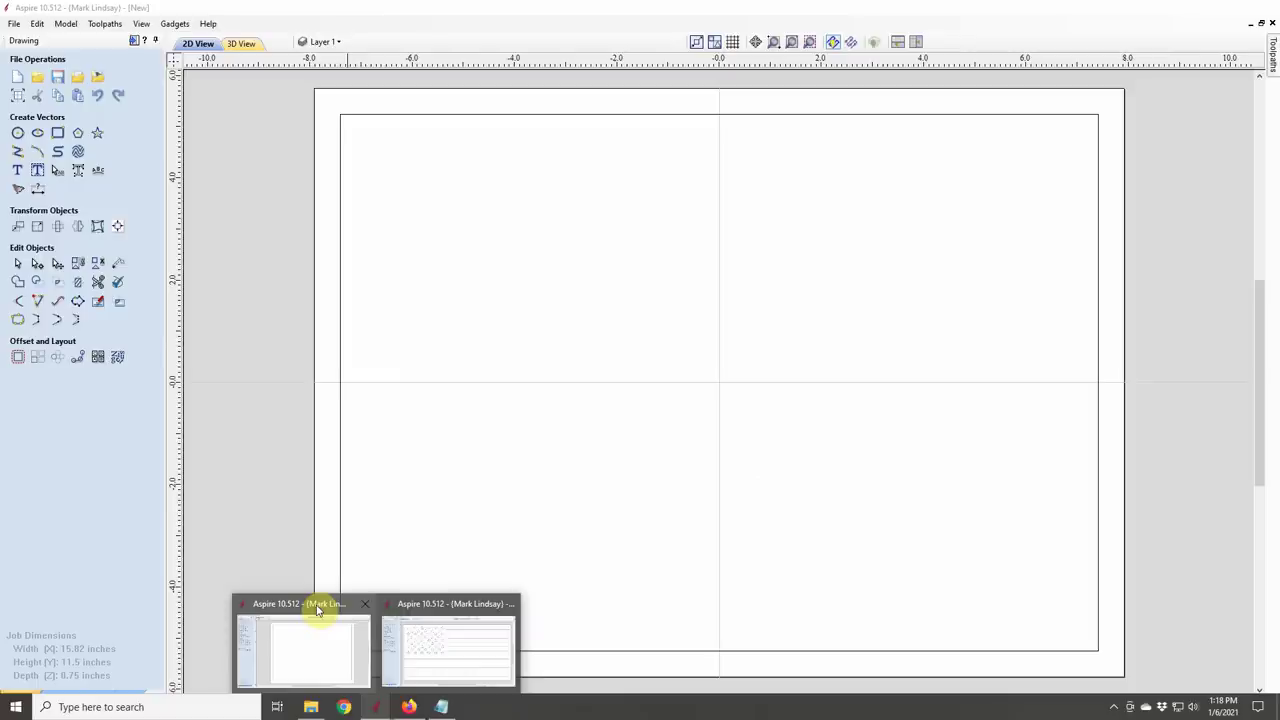
left_click(318, 610)
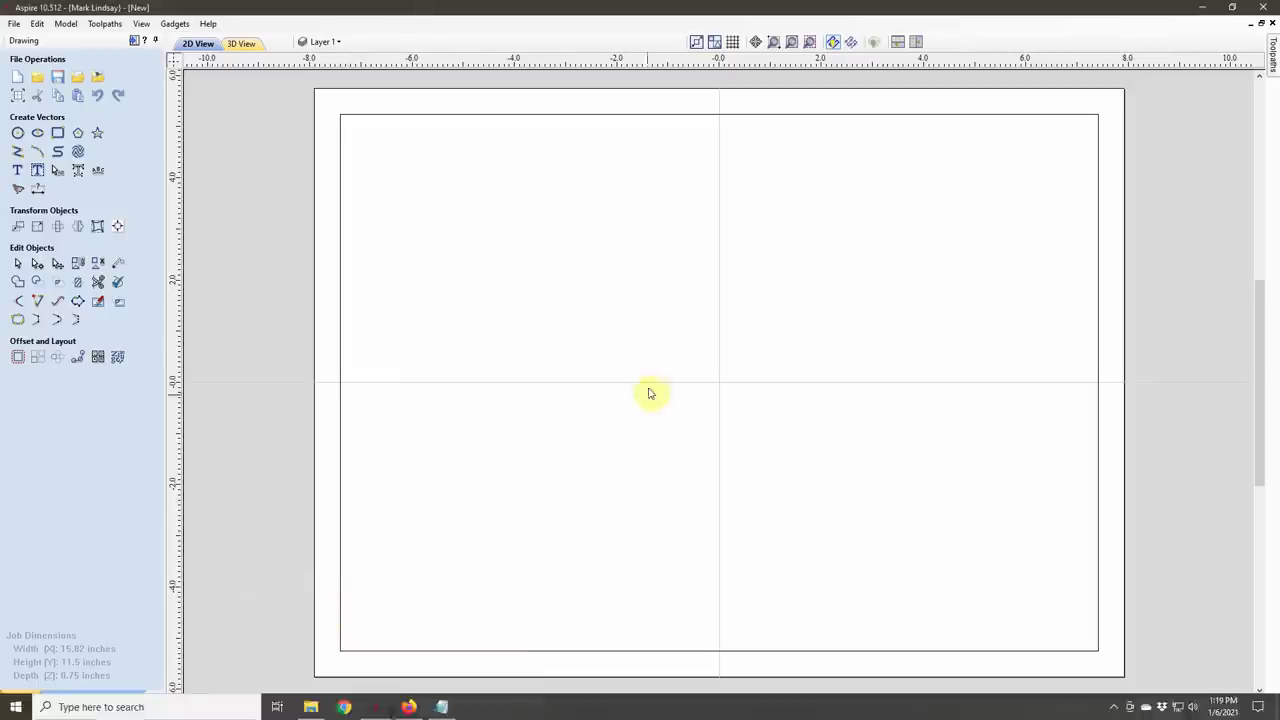
Step: Open the Draw Star settings, confirm the 0,0 centre point, and return to the browser
left_click(97, 138)
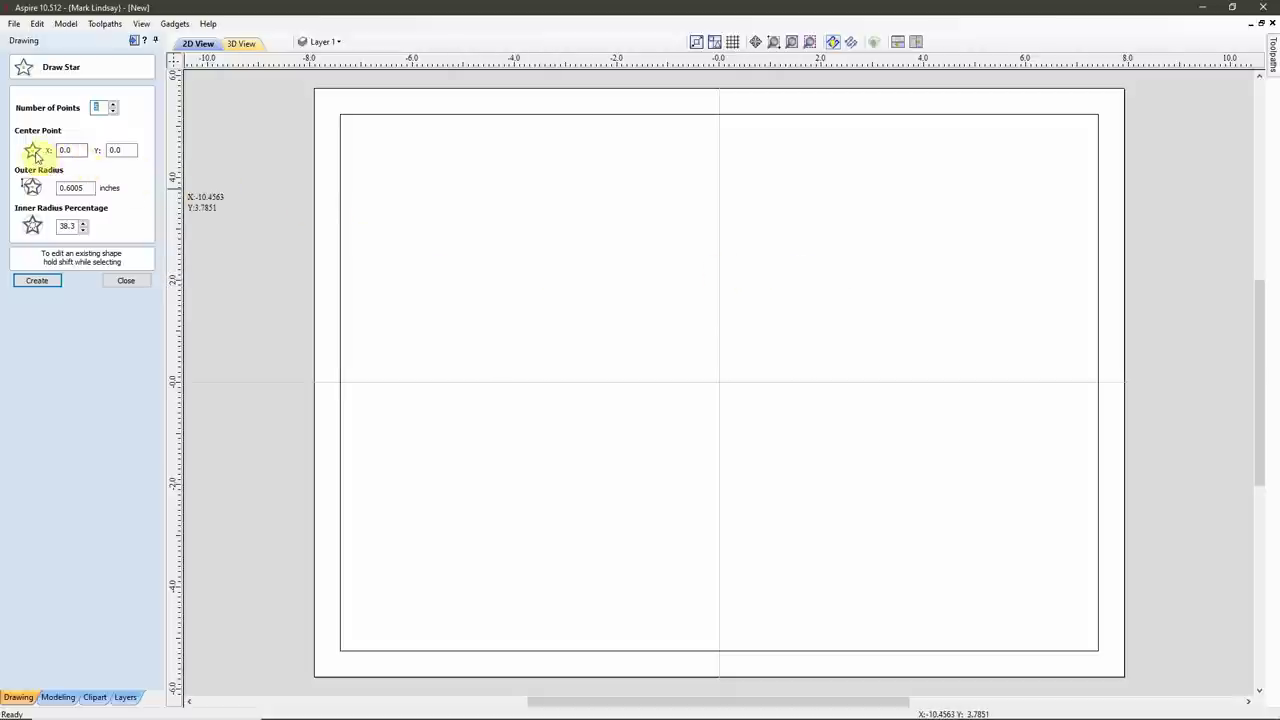
left_click(73, 151)
left_click(123, 150)
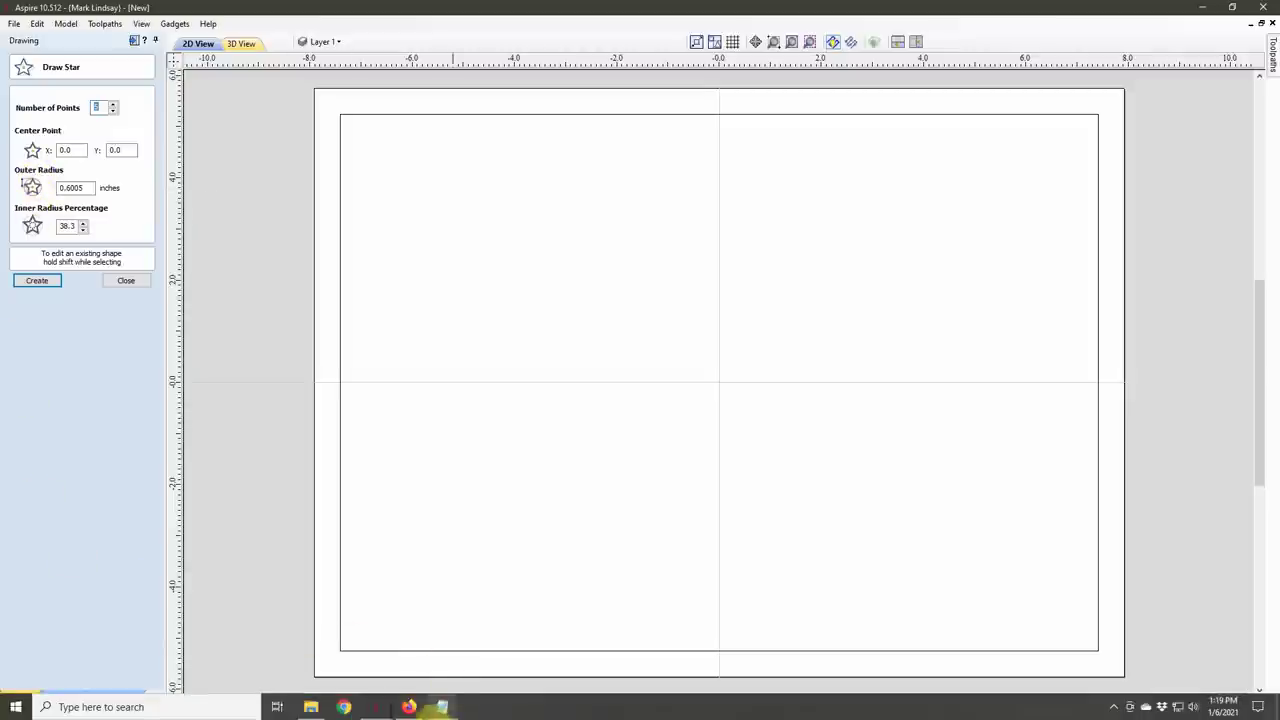
left_click(409, 707)
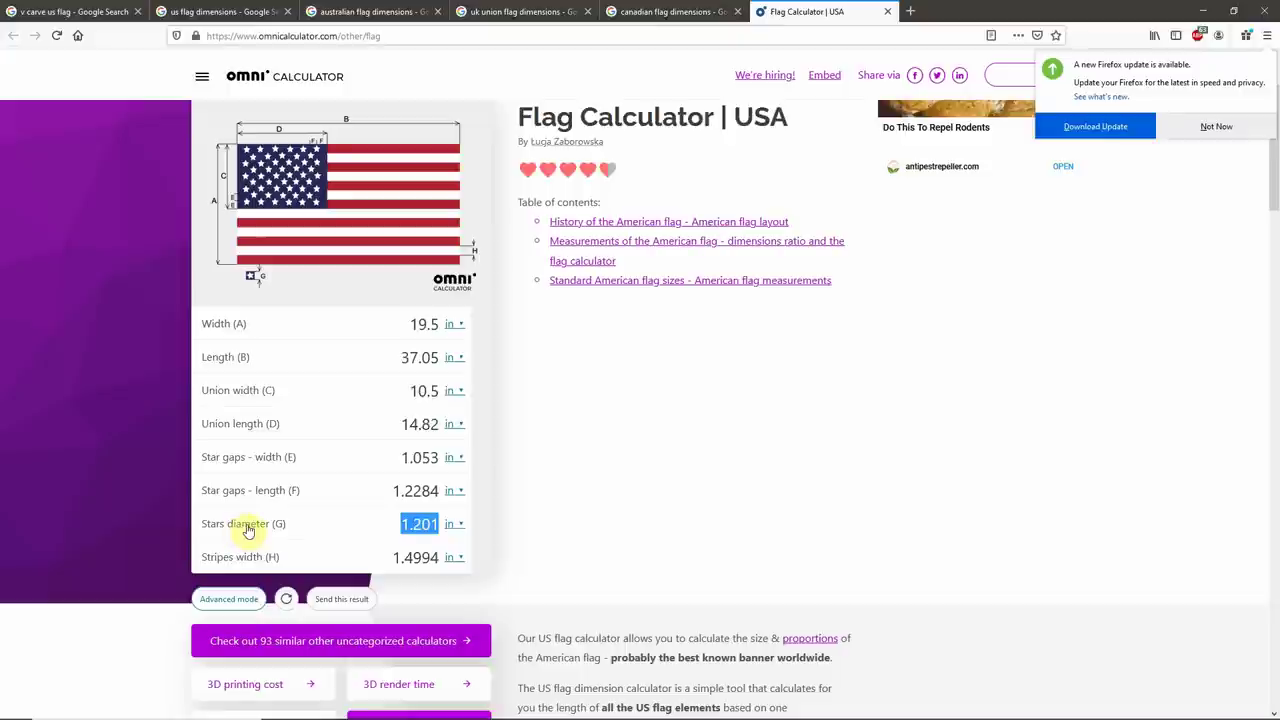
Step: Recheck the 1.201 inch stars diameter and go back to Aspire's star settings
mouse_move(370, 713)
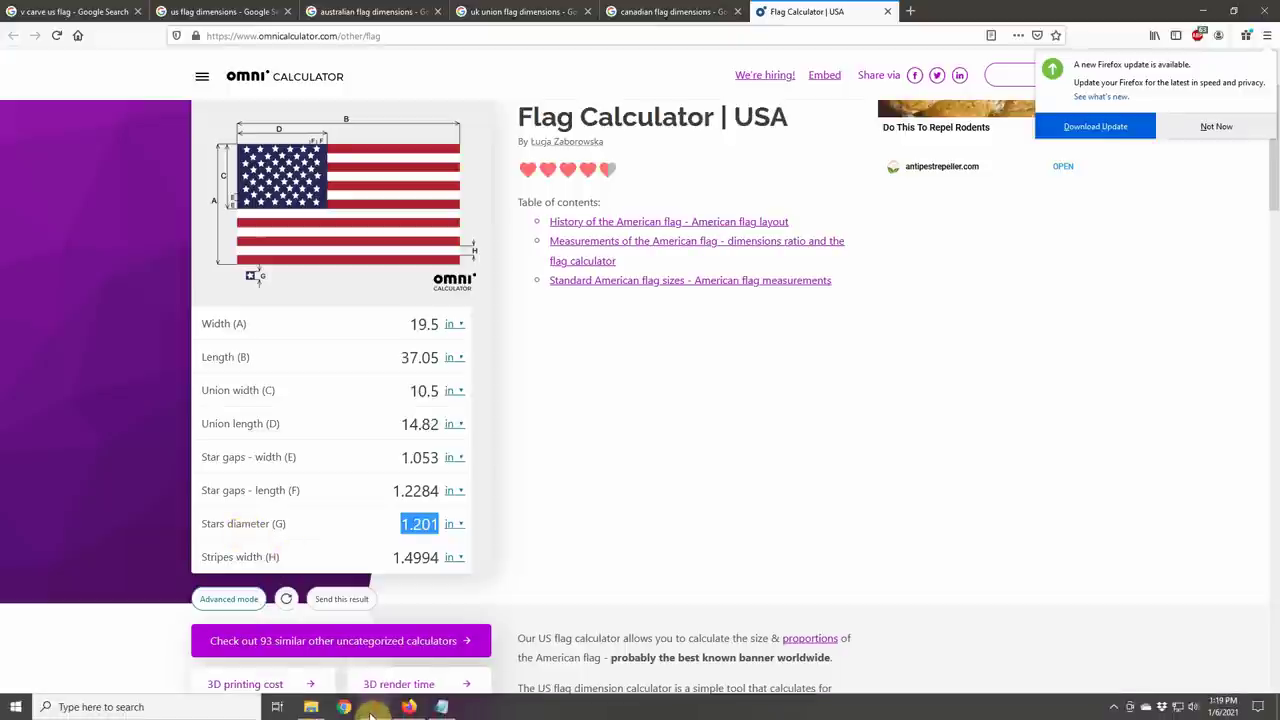
left_click(288, 672)
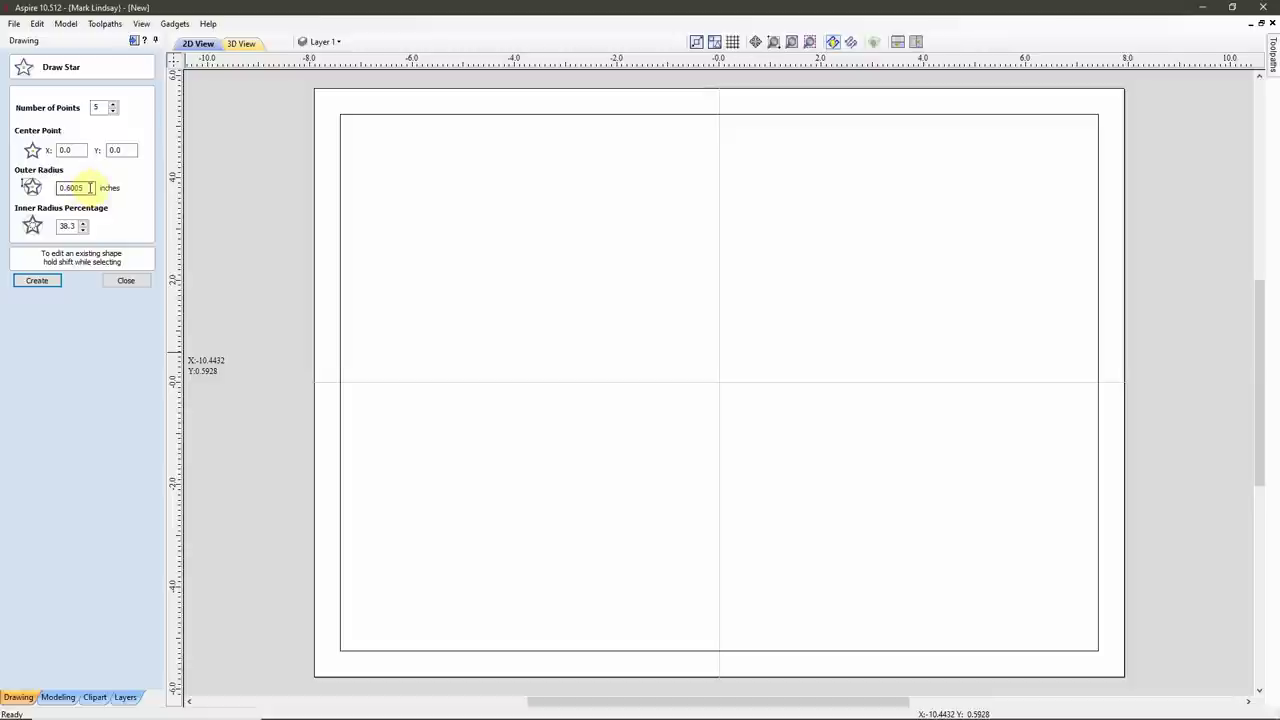
Step: Create a centred five-point star with outer radius 1.201/2 (0.6005 in) and 38.3% inner radius
left_click_drag(90, 187, 34, 183)
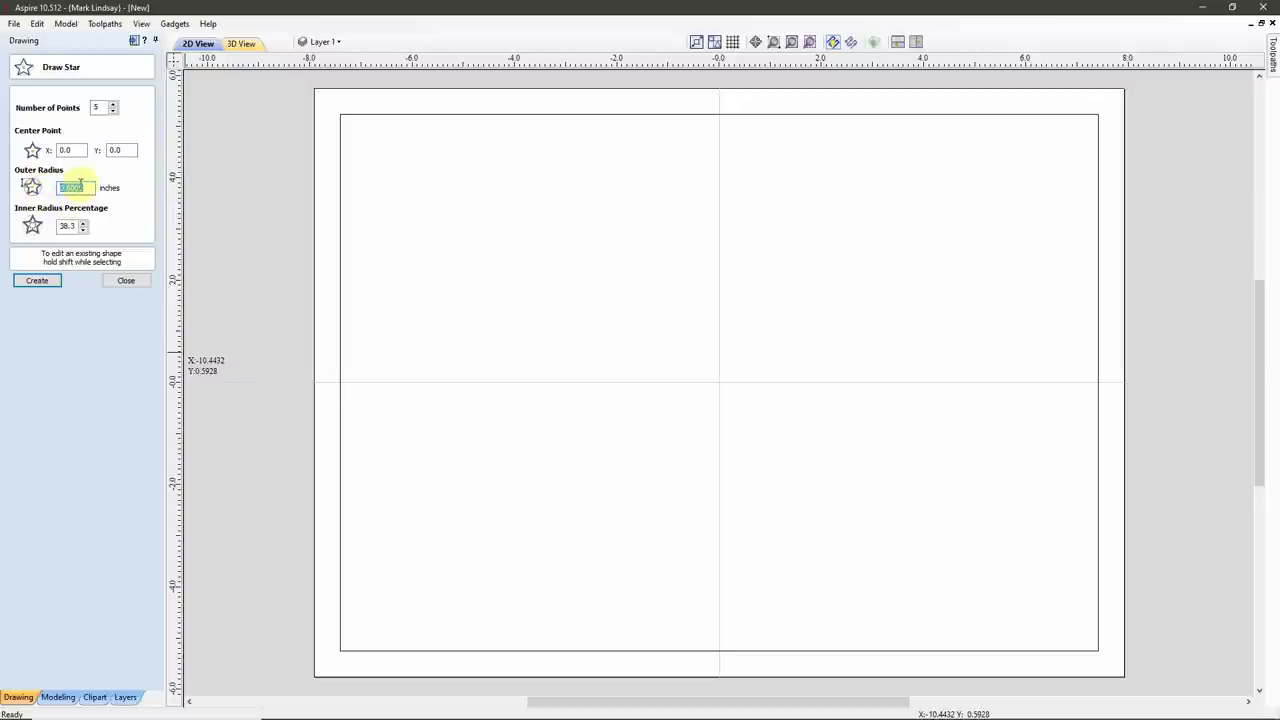
key("Delete")
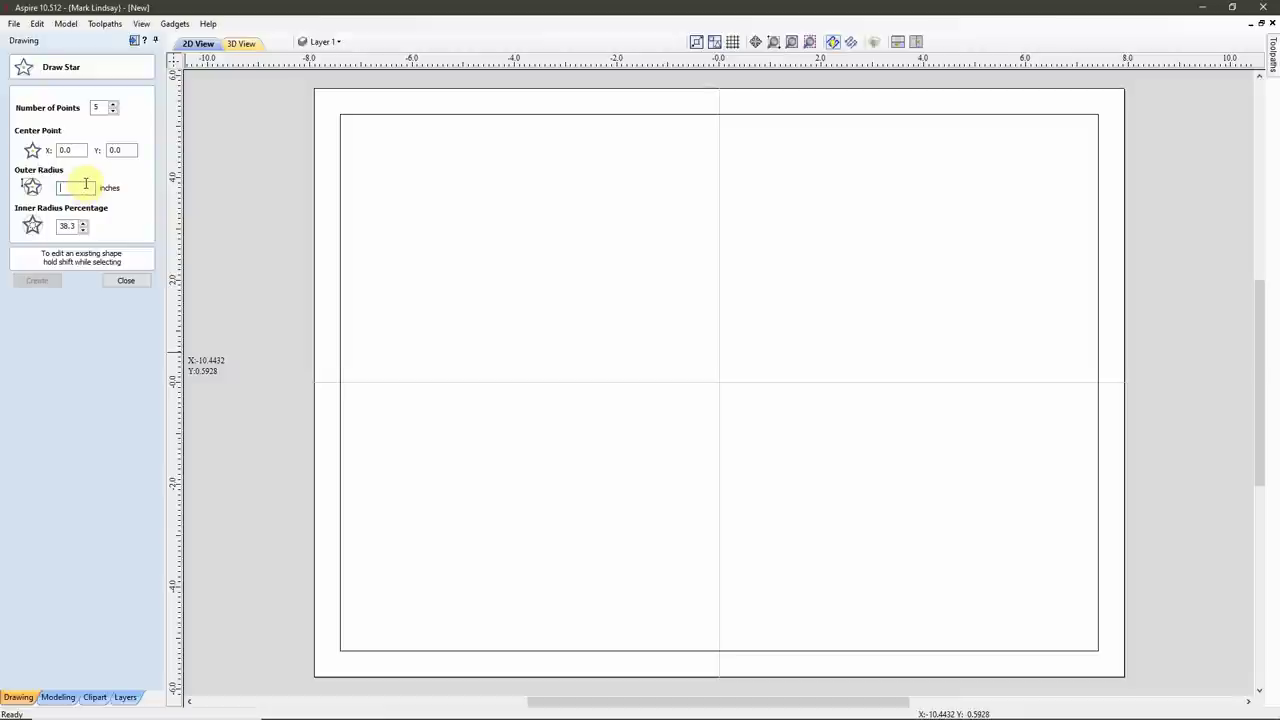
type("1.201")
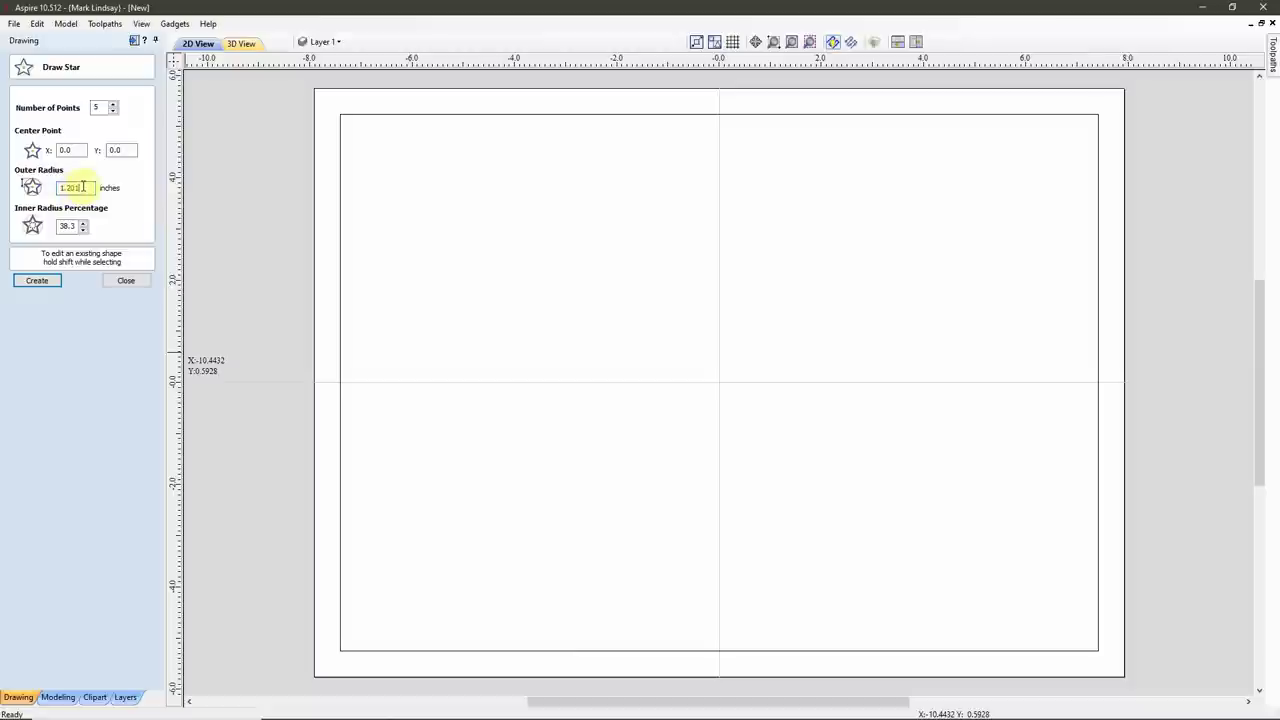
left_click(83, 187)
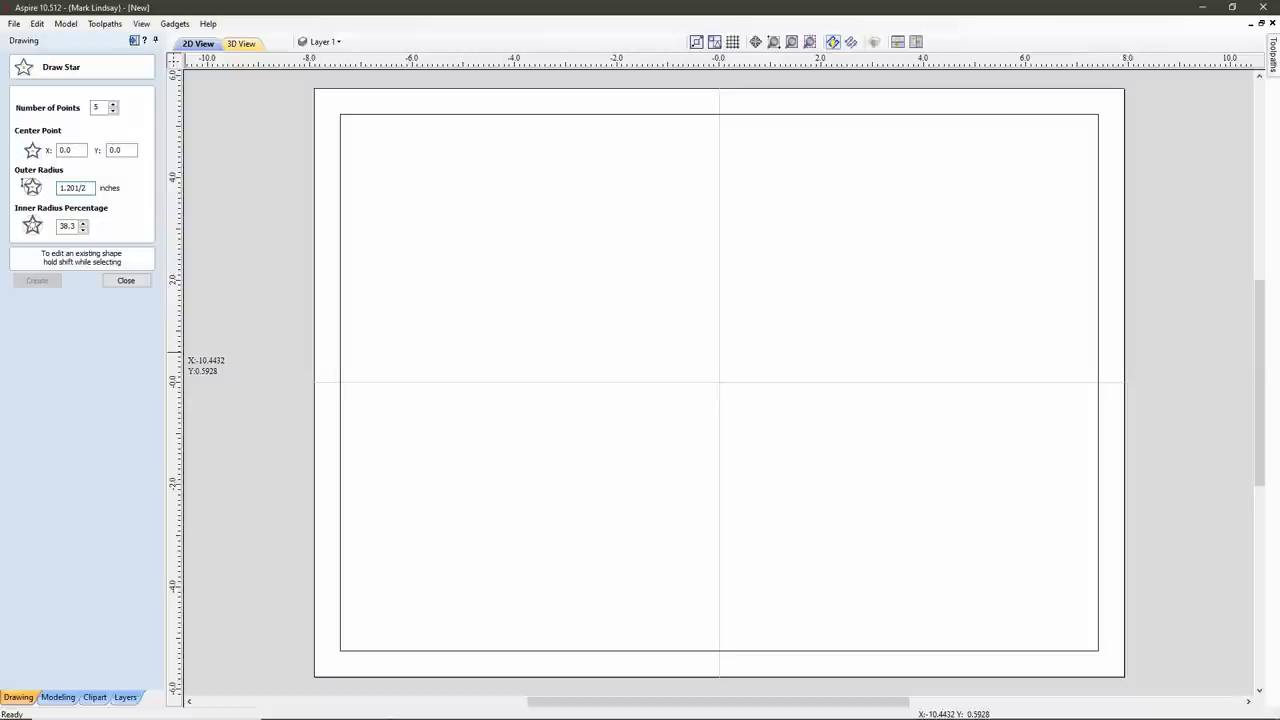
key("Tab")
left_click(85, 187)
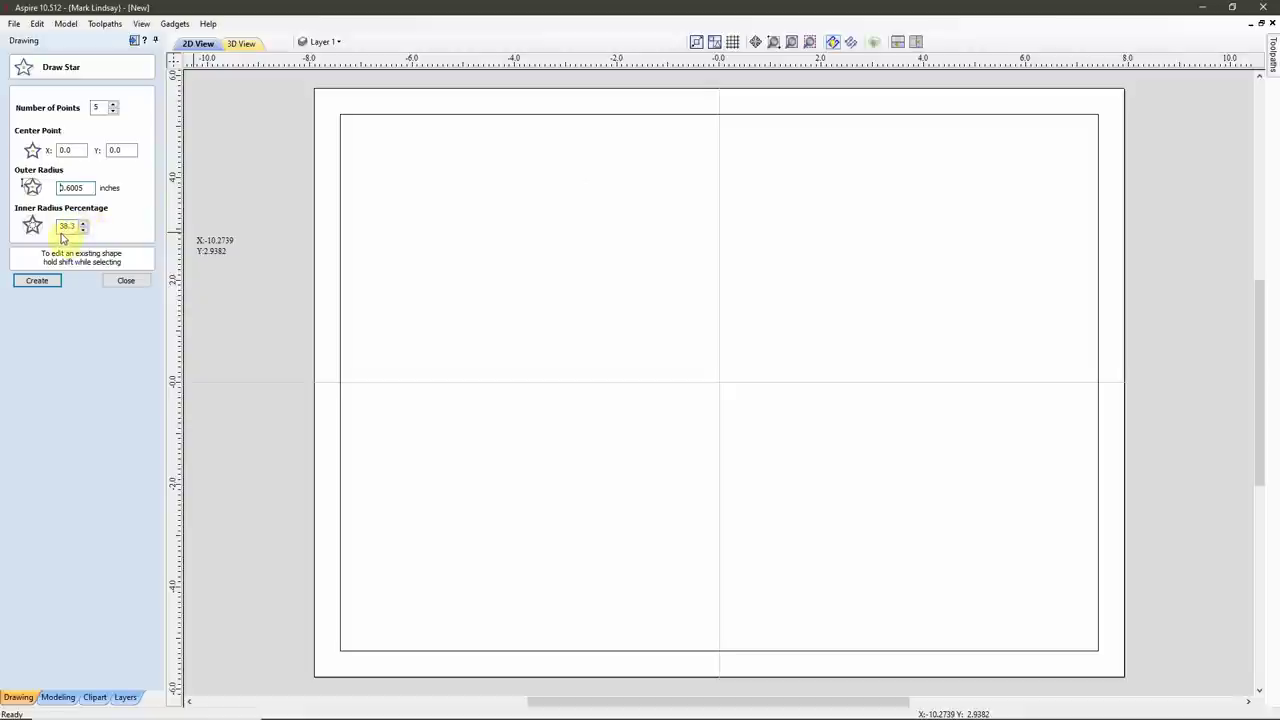
left_click(63, 228)
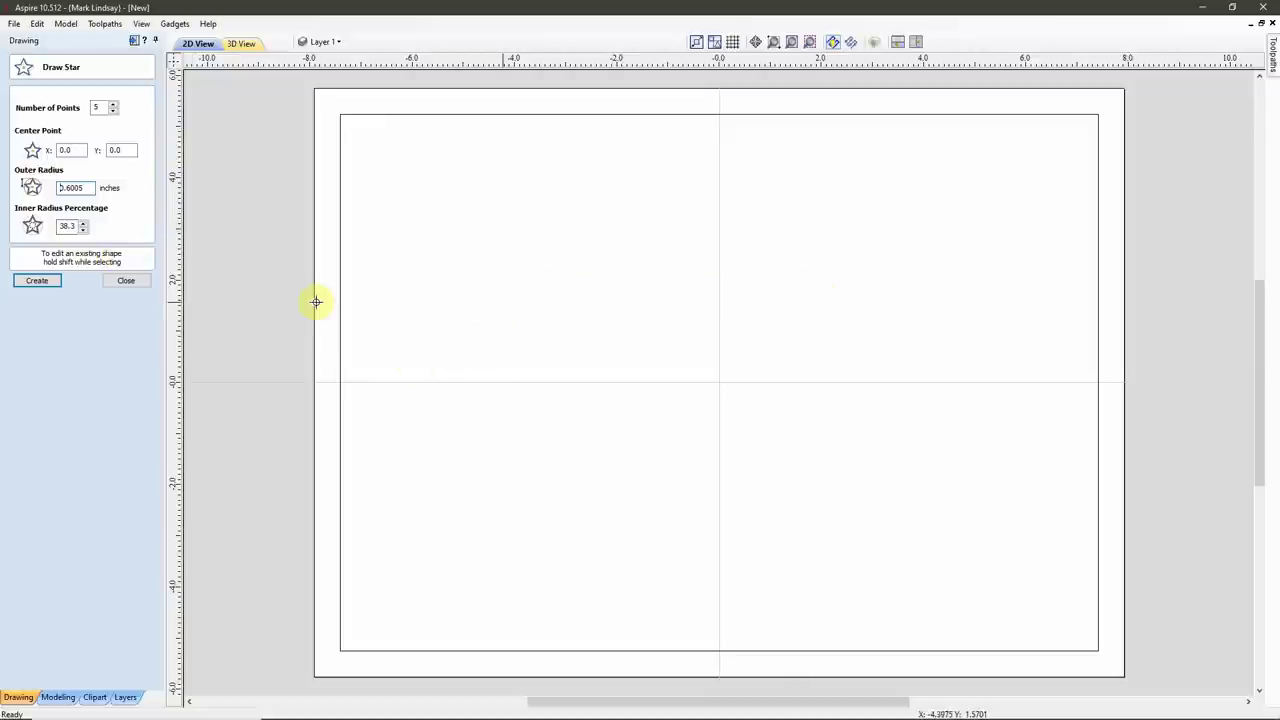
left_click(40, 282)
Step: Close the star settings, zoom in, and box-select the new star
left_click(126, 281)
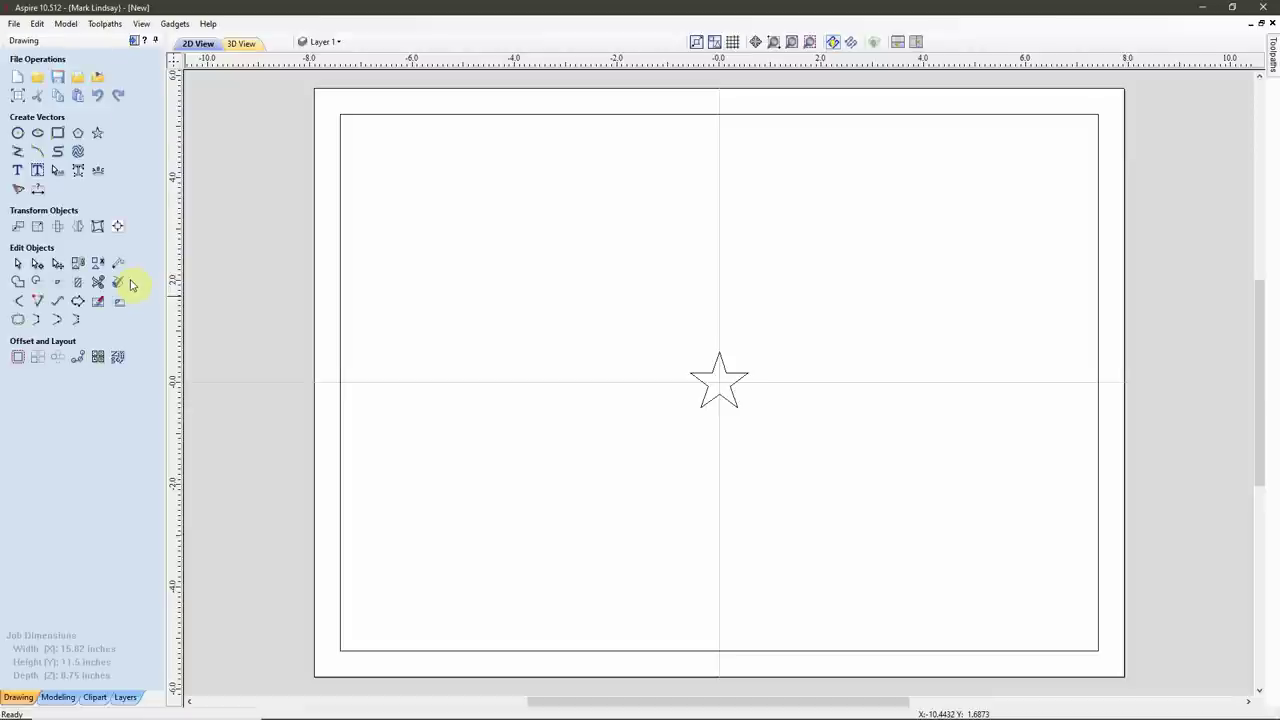
scroll(749, 405, "up", 2)
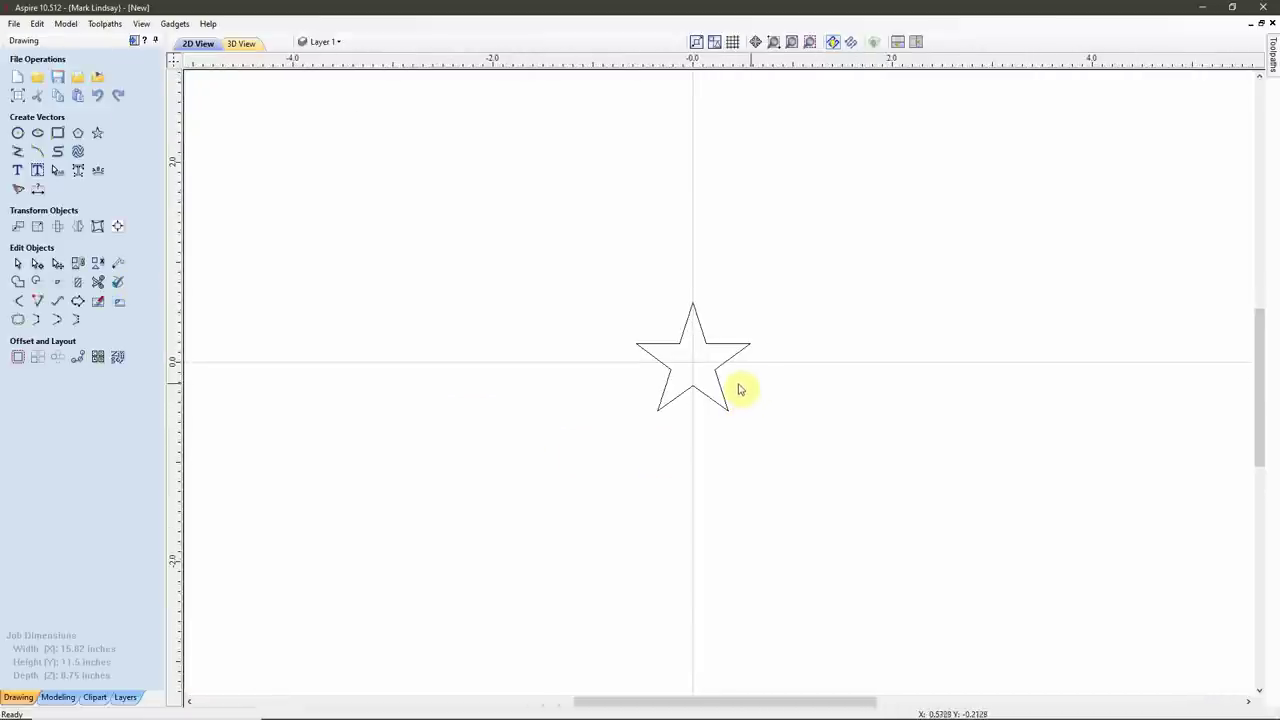
scroll(691, 360, "up", 1)
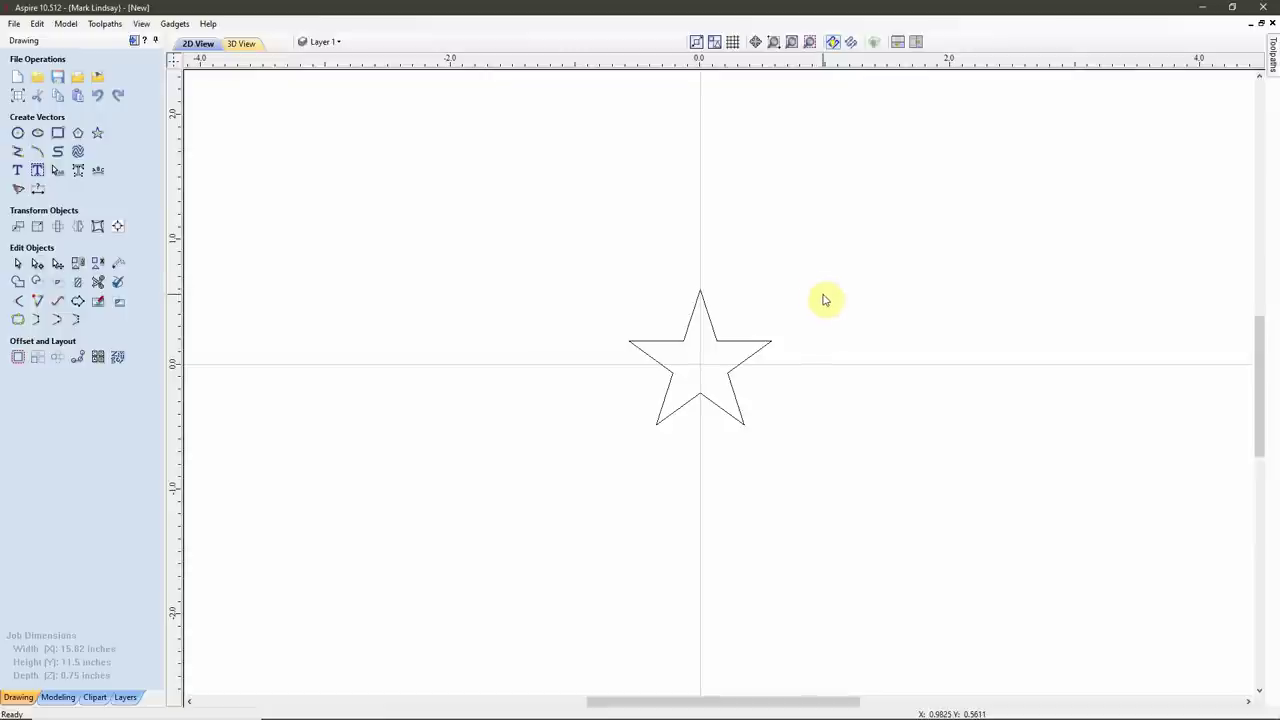
left_click_drag(831, 286, 578, 487)
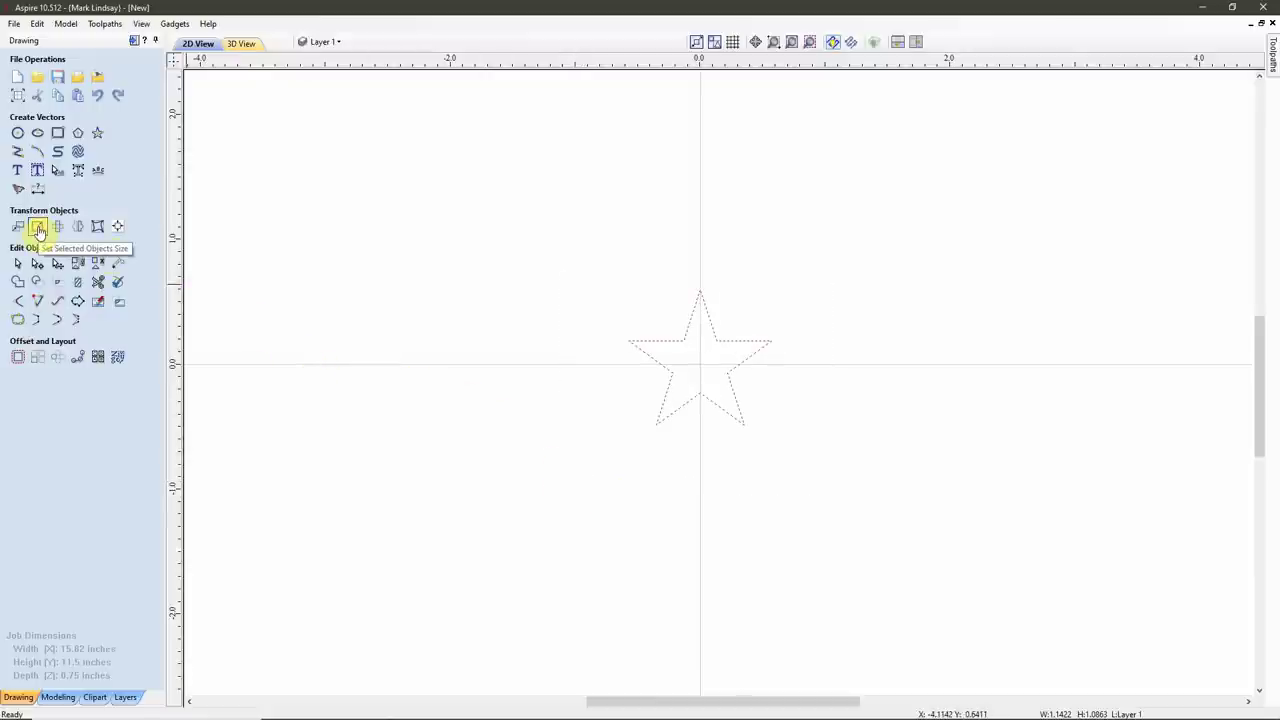
Step: Set the star's width to 1.201 inches with XY linked, making it 1.1422 inches tall
left_click(39, 231)
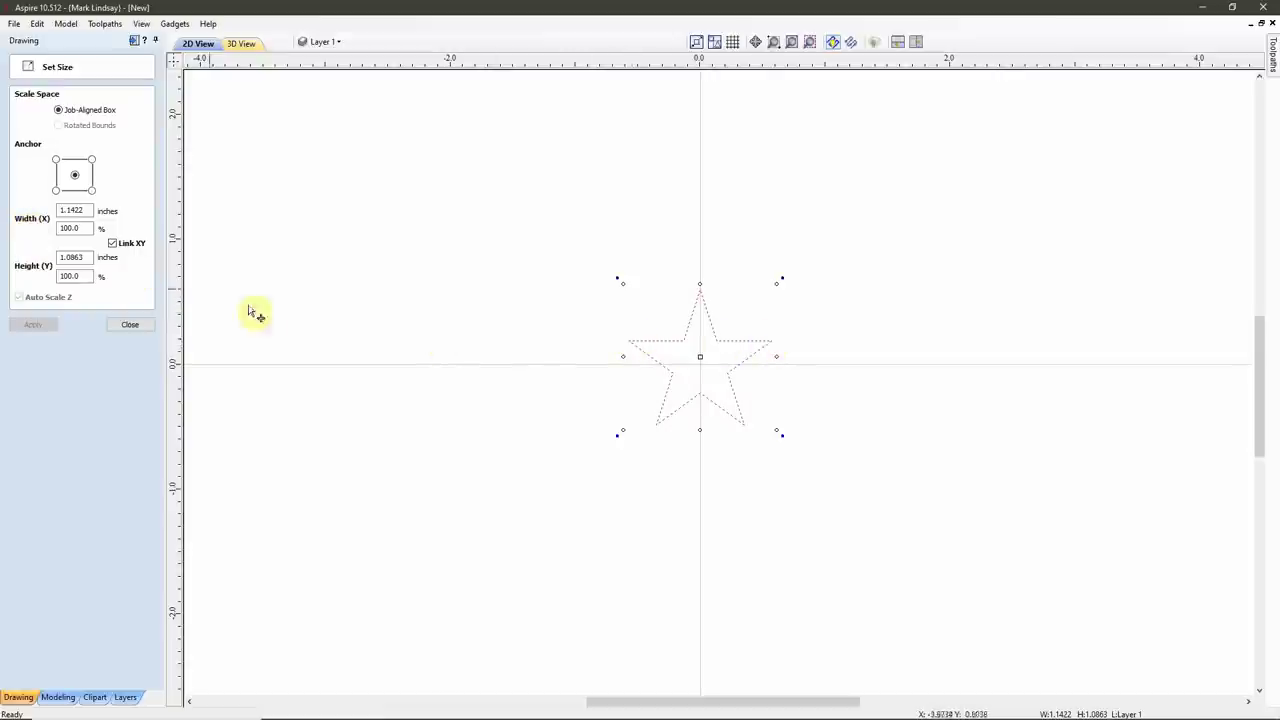
left_click_drag(91, 211, 39, 207)
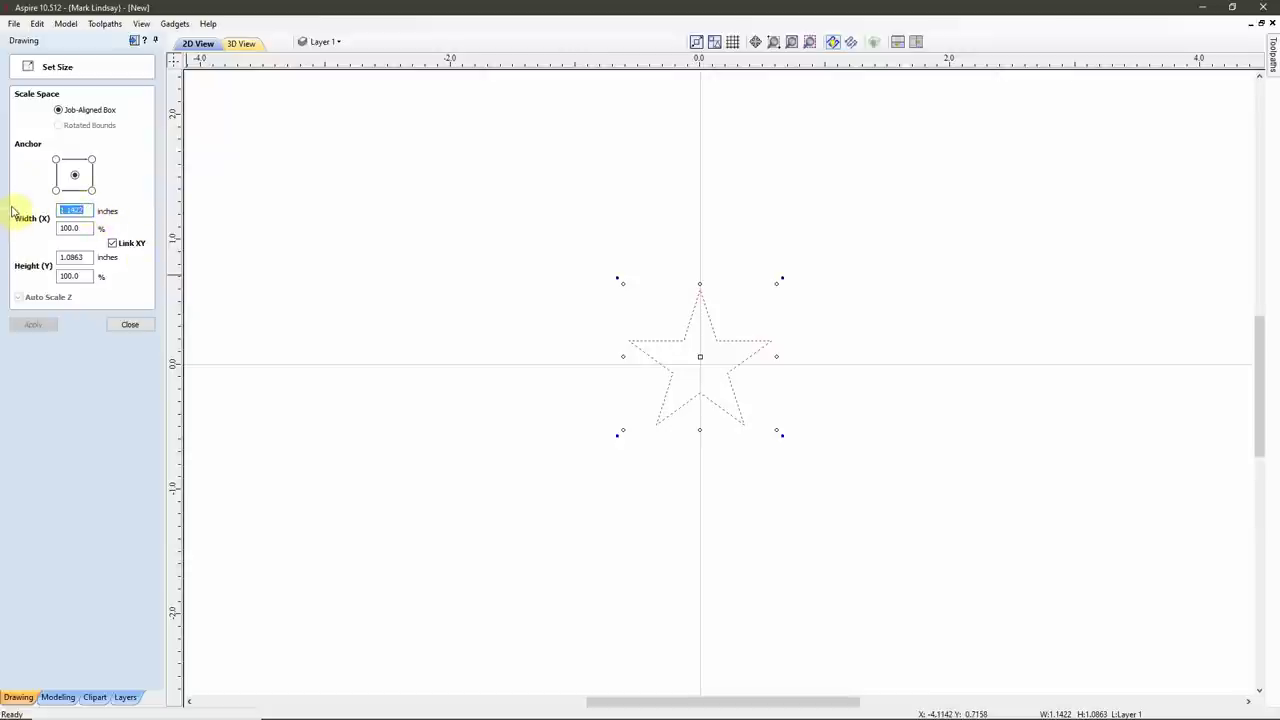
key("BackSpace")
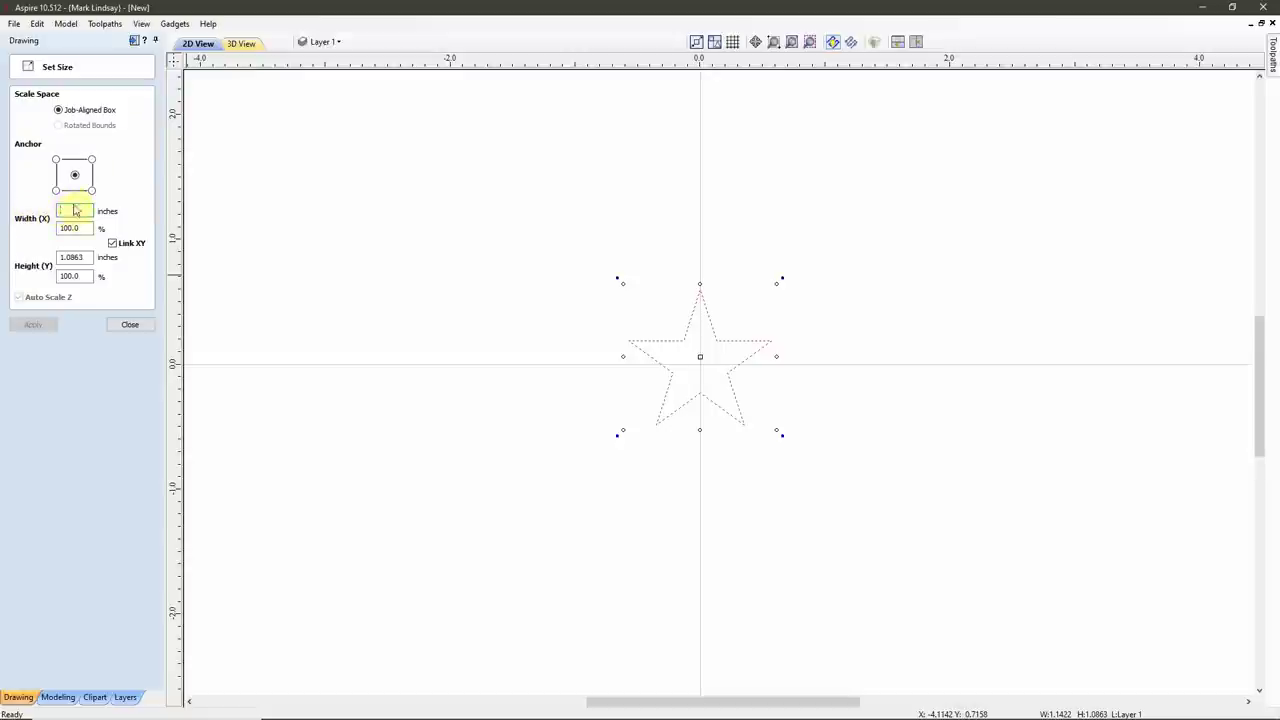
type("1.201")
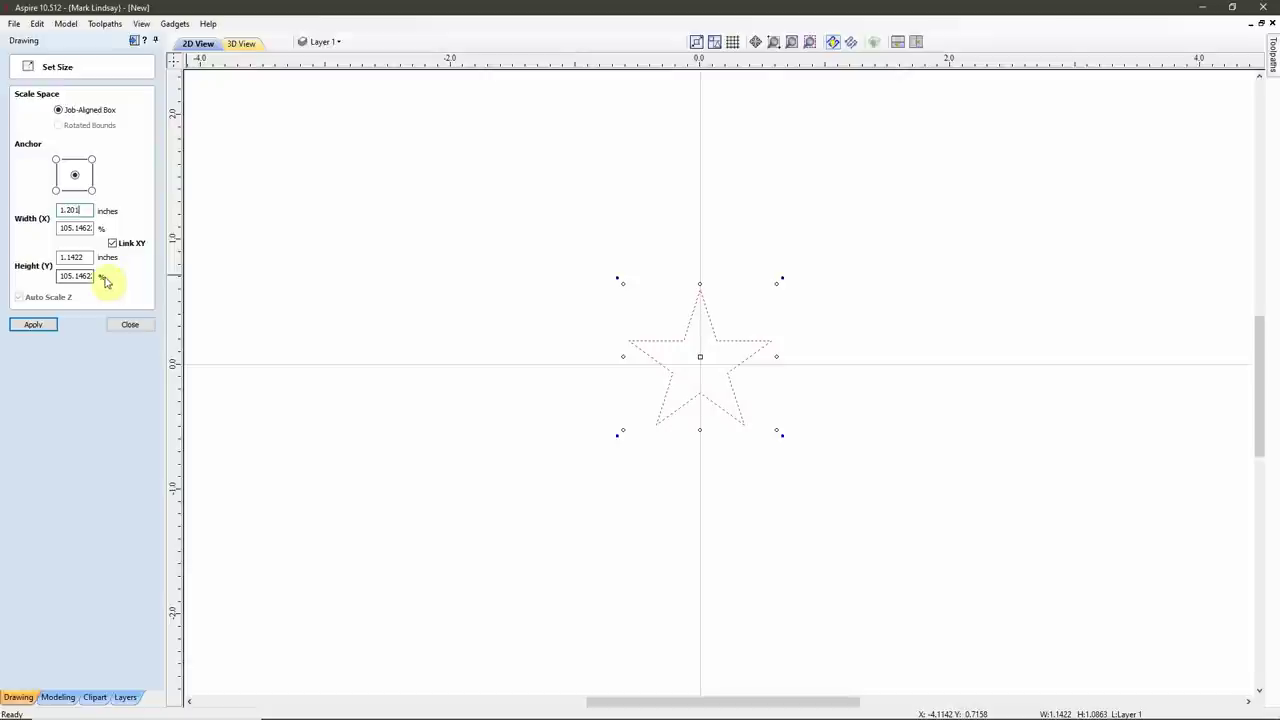
left_click(35, 327)
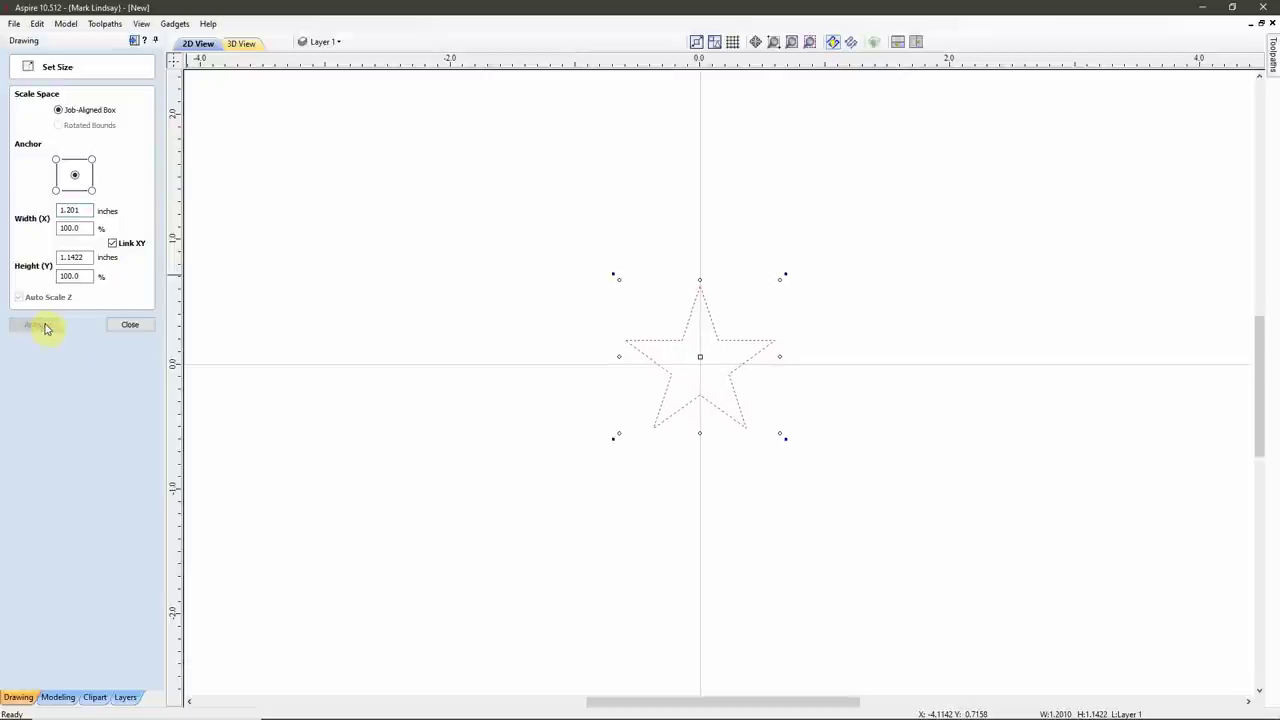
Step: Zoom out and drag the star to the top-left corner of the material, then reselect it
left_click(131, 326)
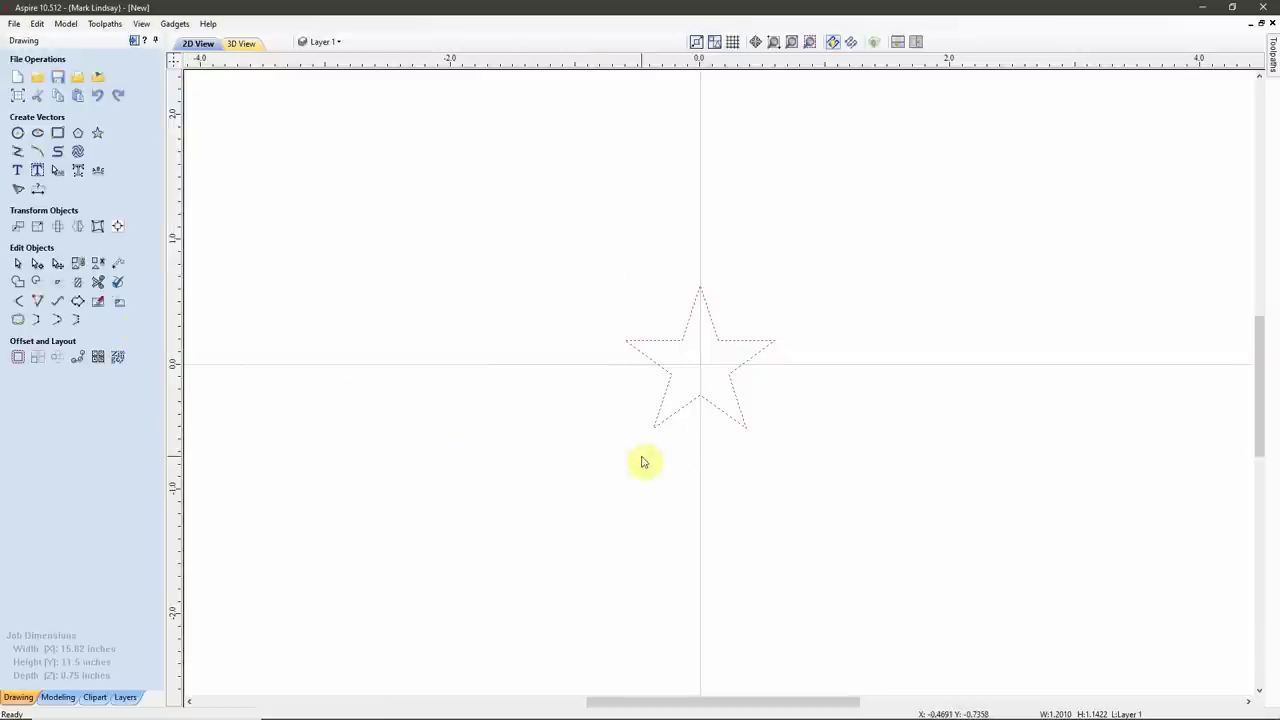
left_click(729, 480)
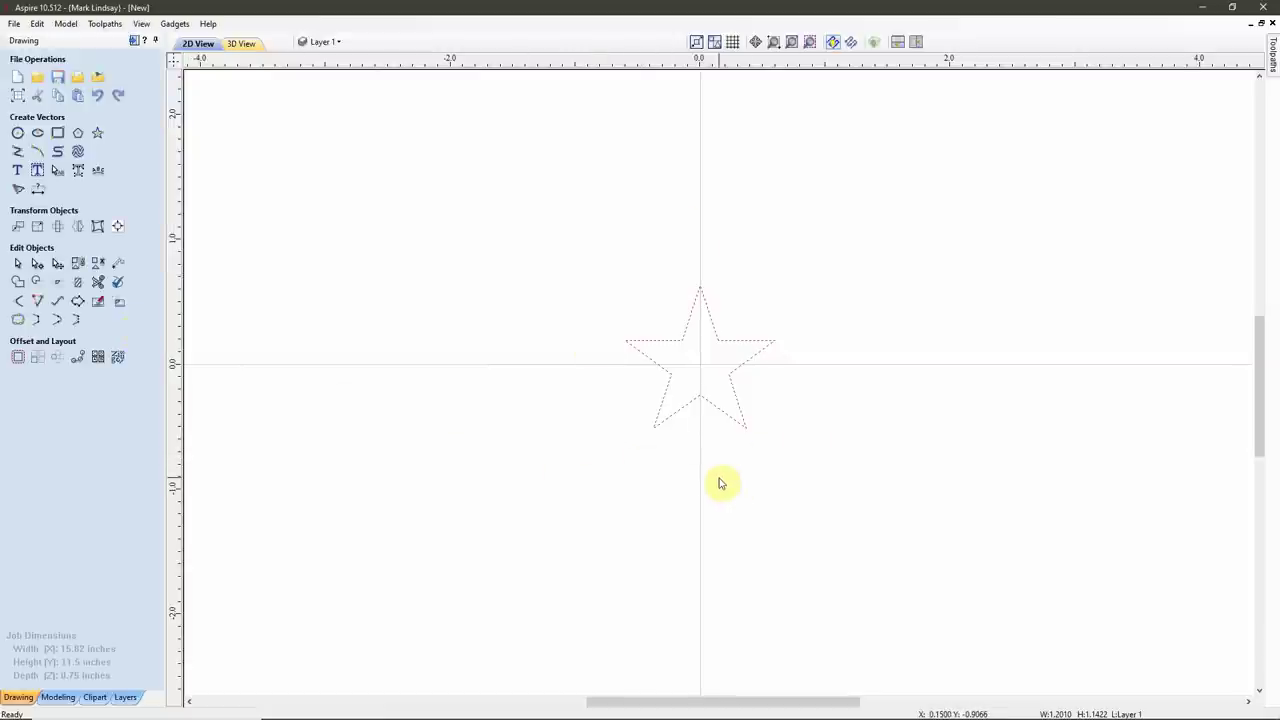
scroll(660, 450, "down", 2)
scroll(662, 360, "down", 1)
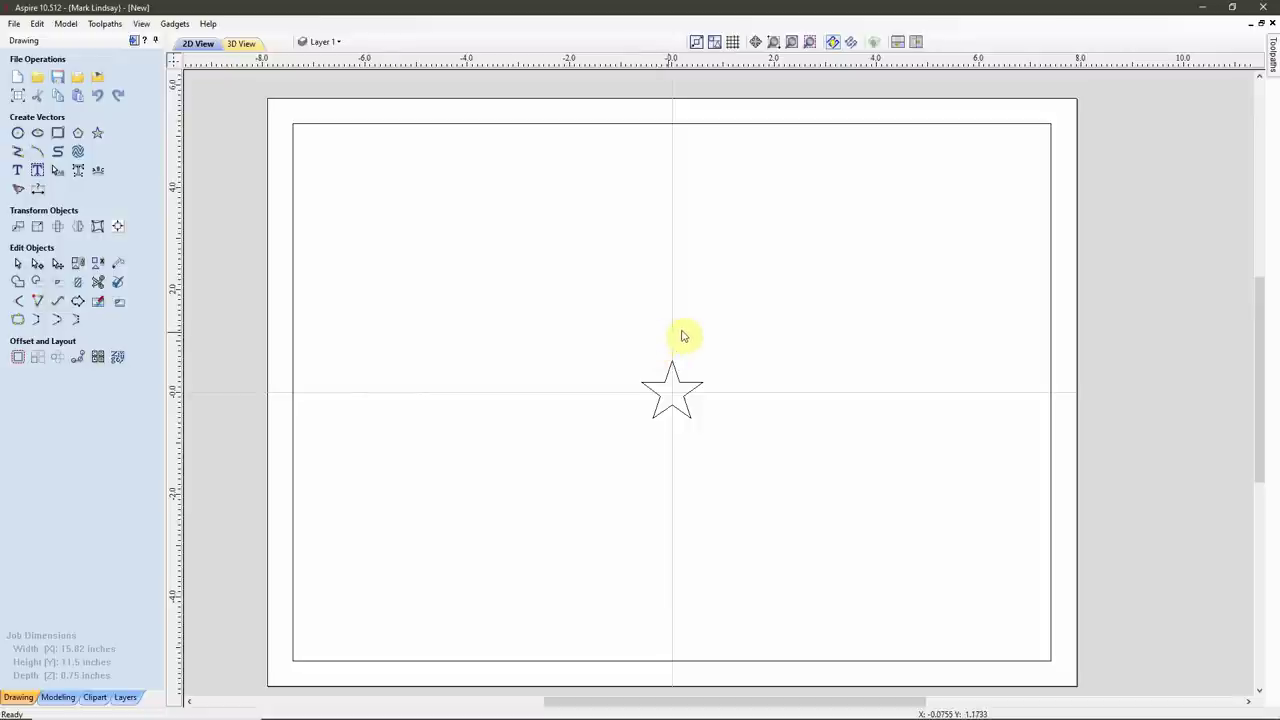
scroll(680, 337, "down", 1)
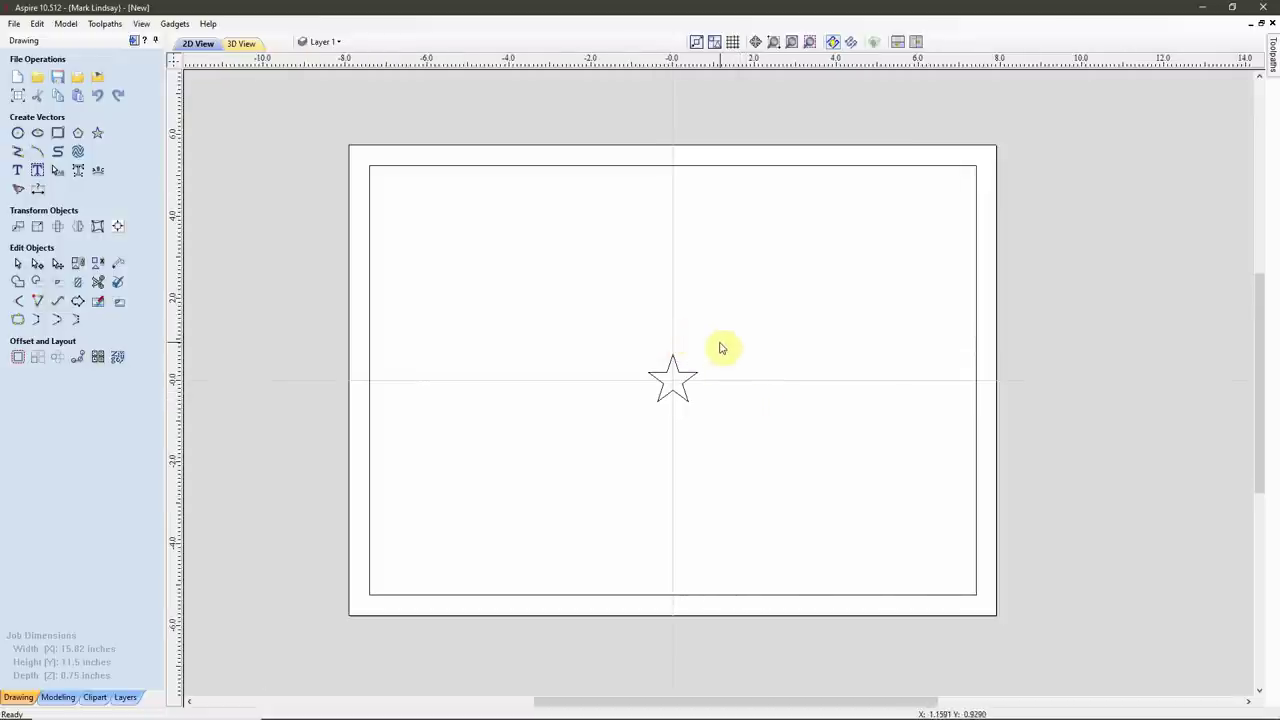
left_click_drag(717, 346, 640, 443)
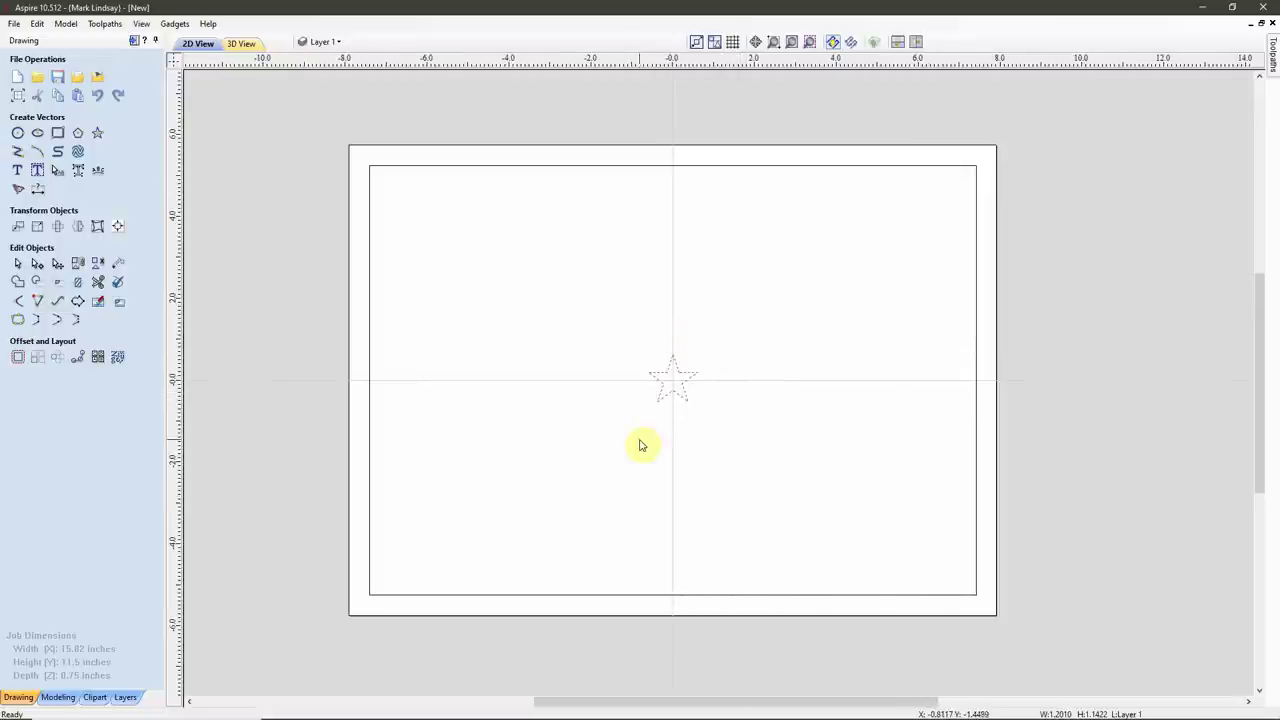
left_click(683, 401)
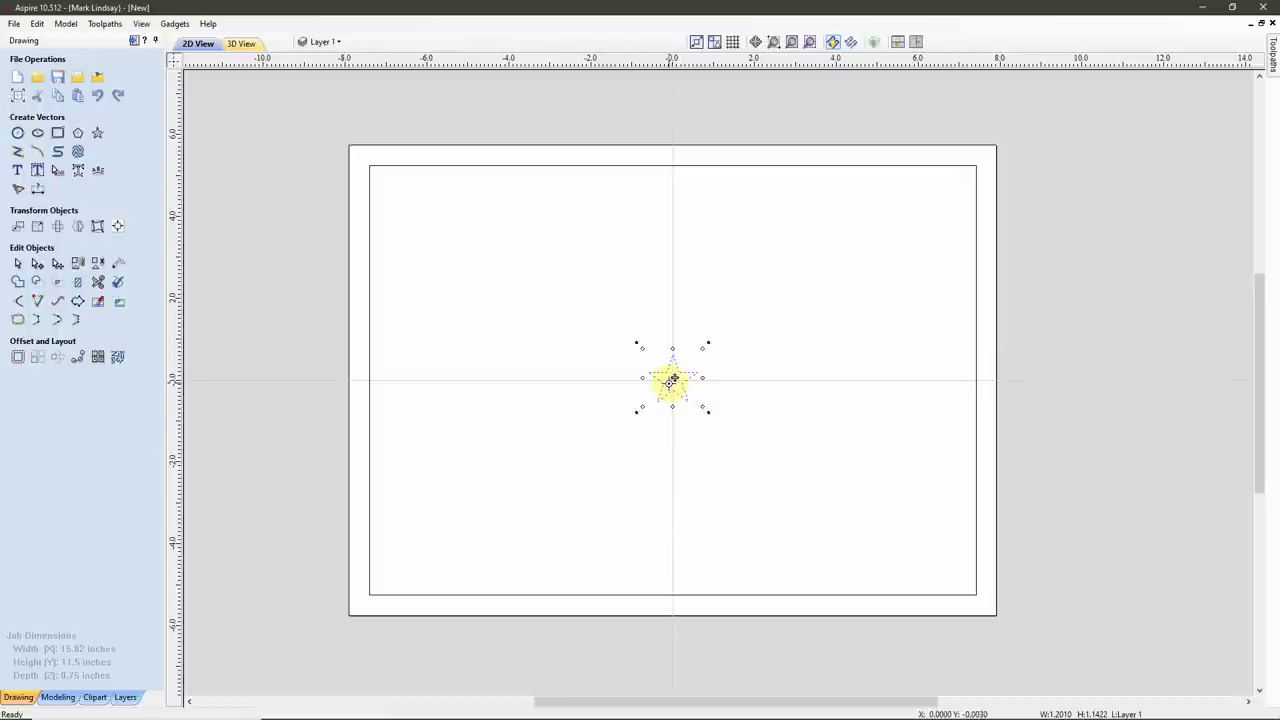
left_click_drag(674, 376, 428, 234)
left_click(569, 340)
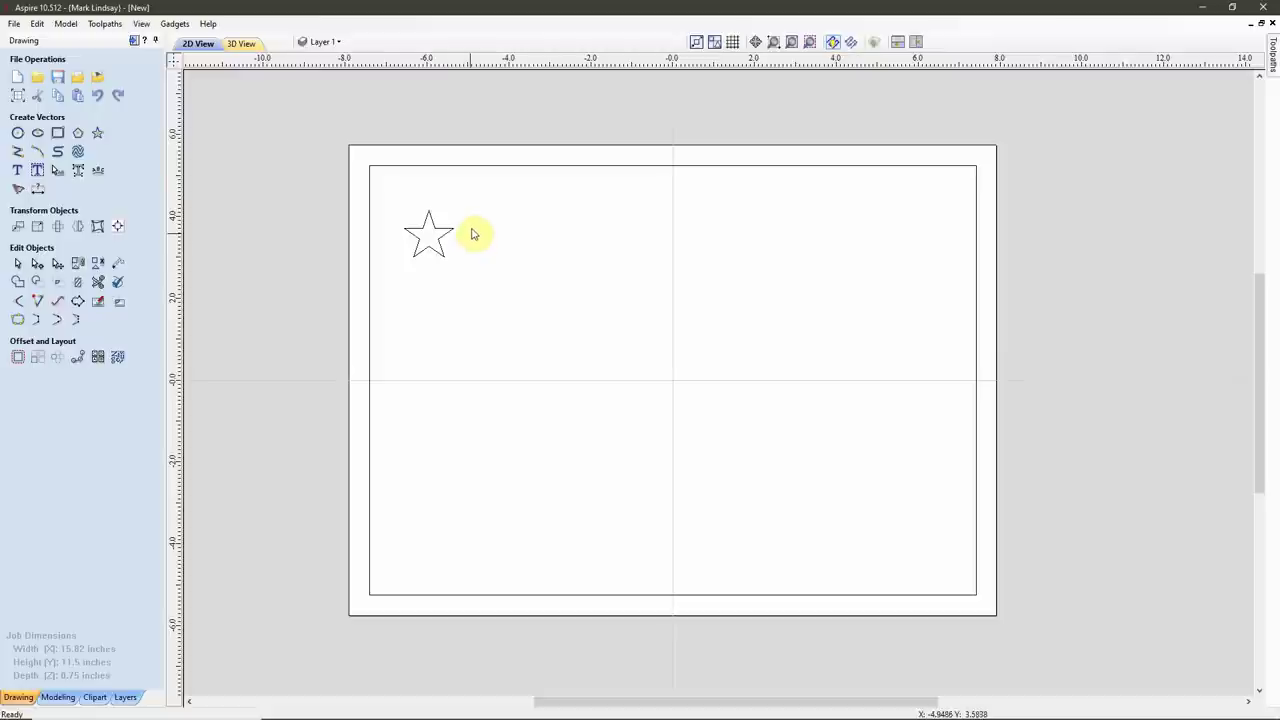
left_click_drag(468, 212, 425, 300)
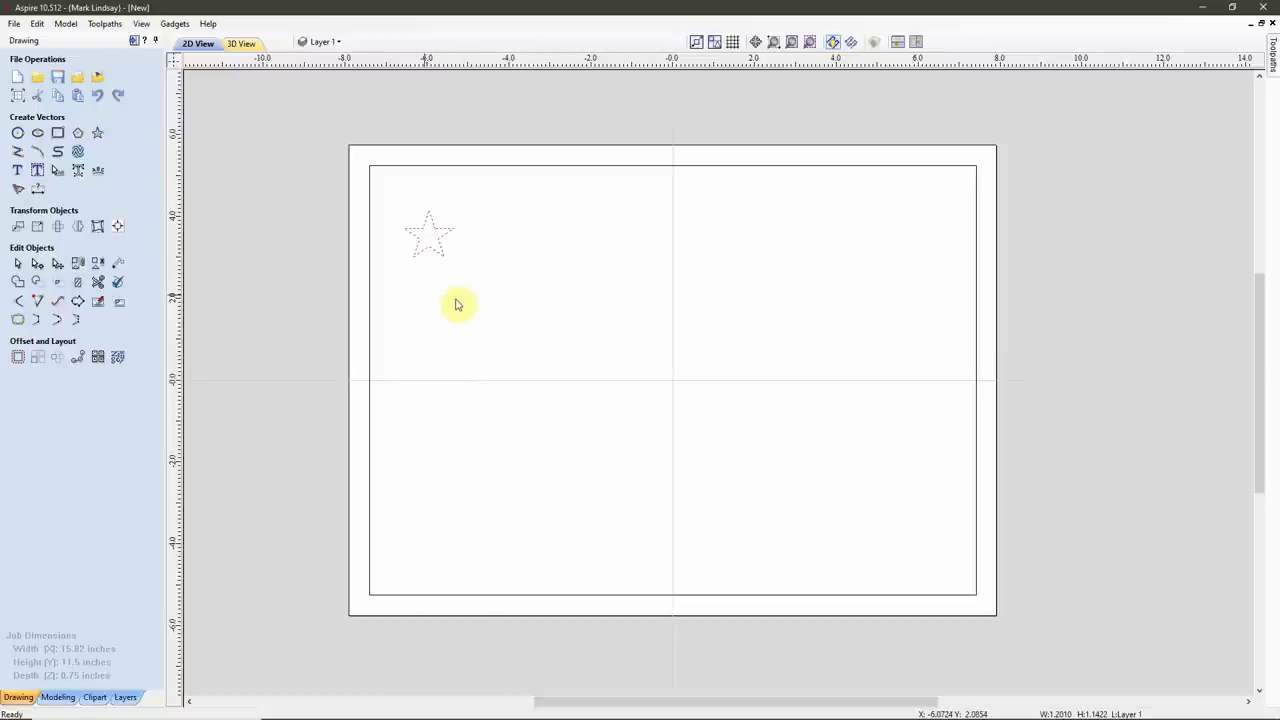
Step: Open Array Copy for the star, set to 1 row by 6 columns
left_click(37, 360)
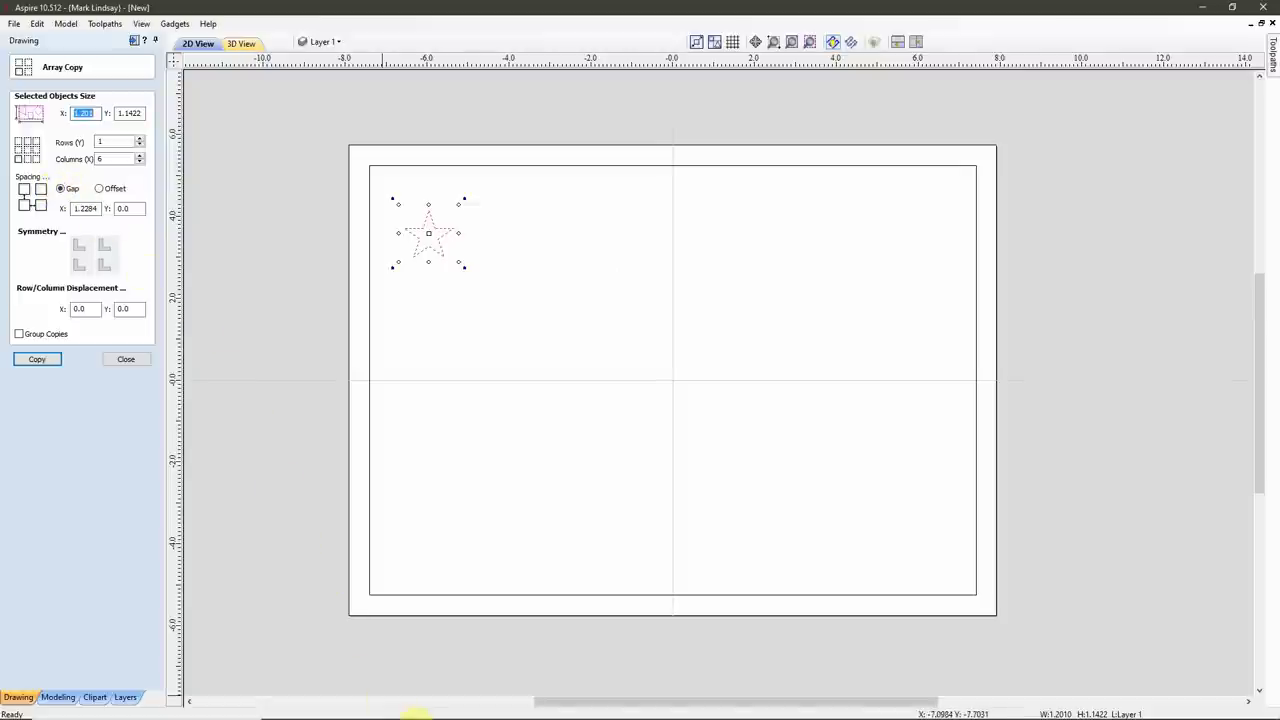
mouse_move(413, 710)
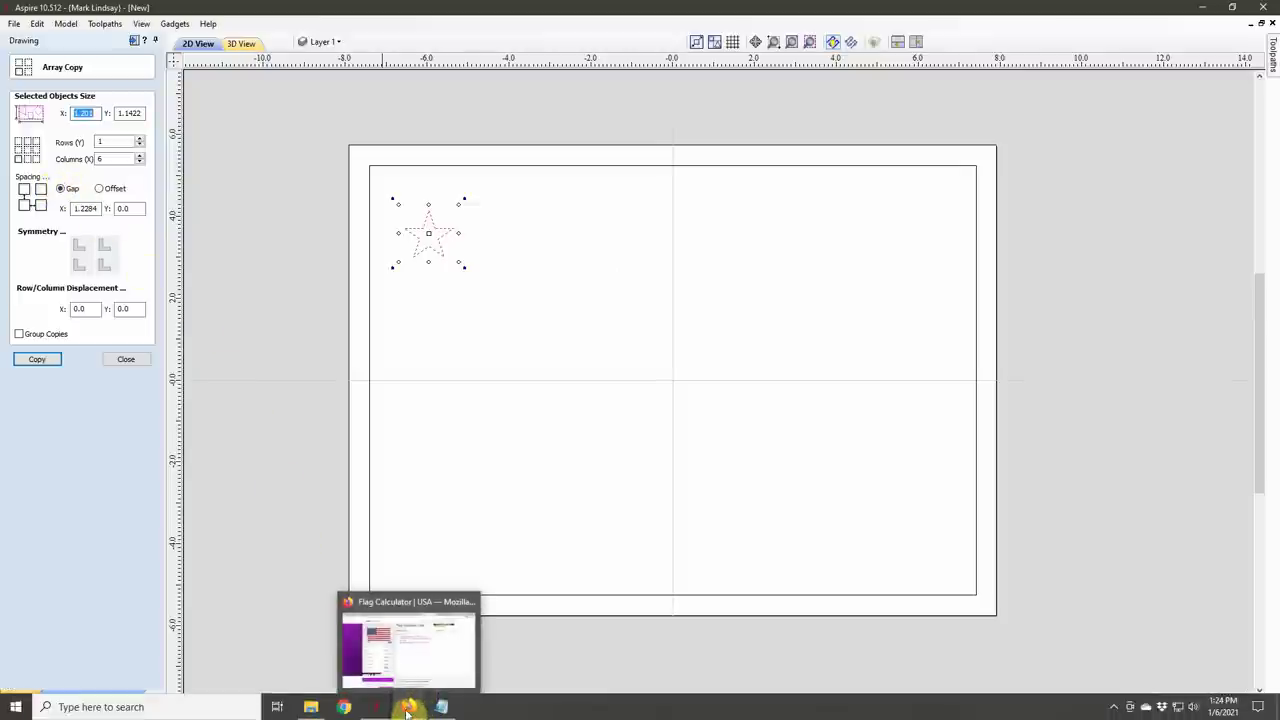
Step: Copy the 1.2284-inch Star gaps length value from the Omni Calculator flag page
left_click(394, 612)
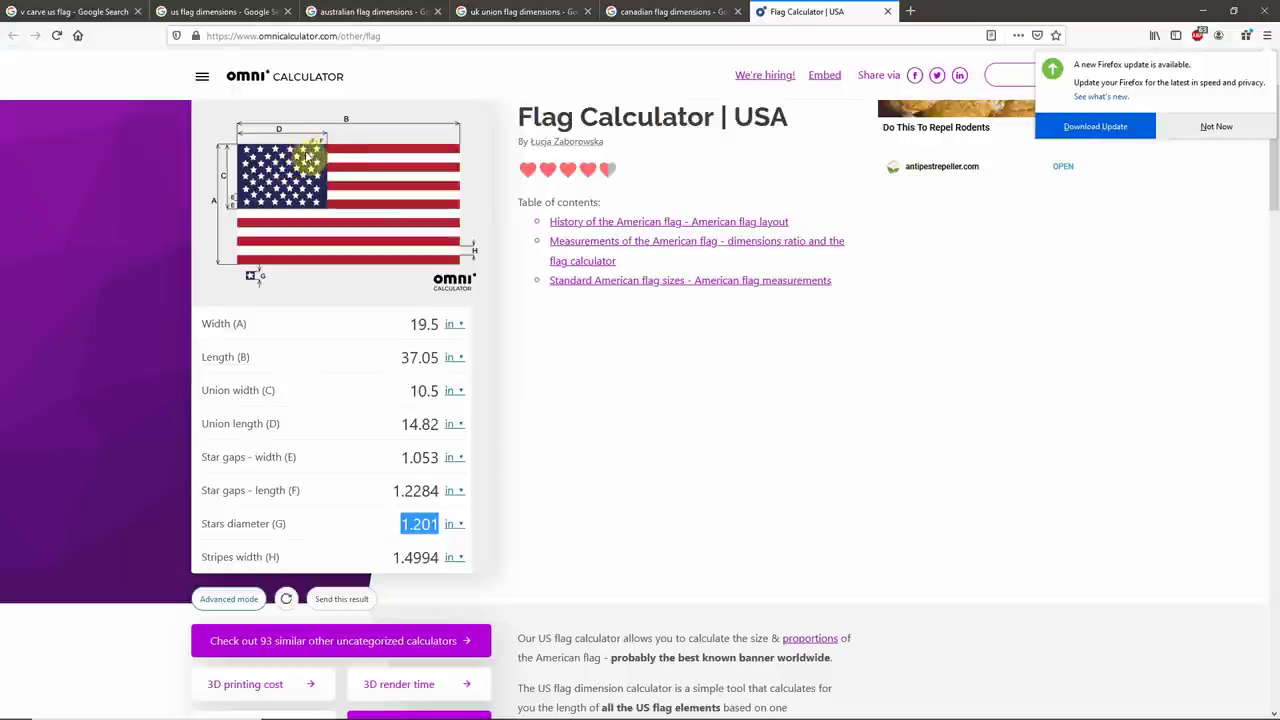
left_click(414, 490)
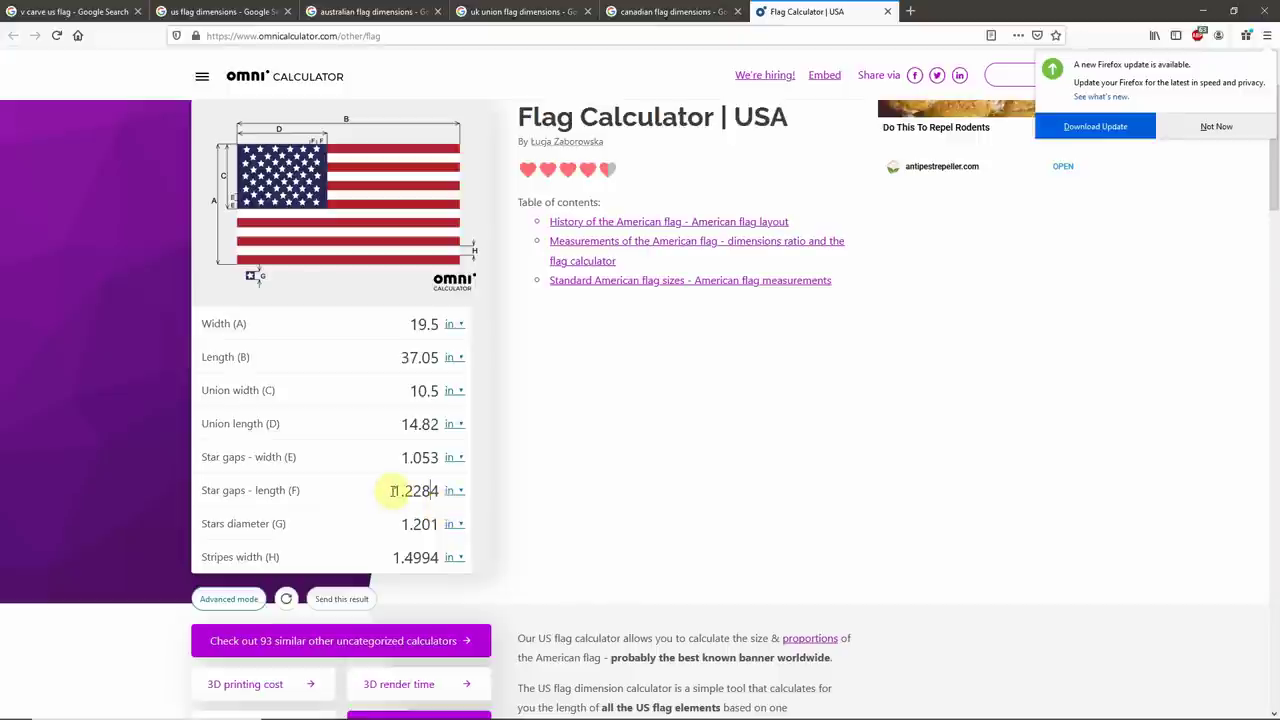
left_click_drag(394, 489, 433, 490)
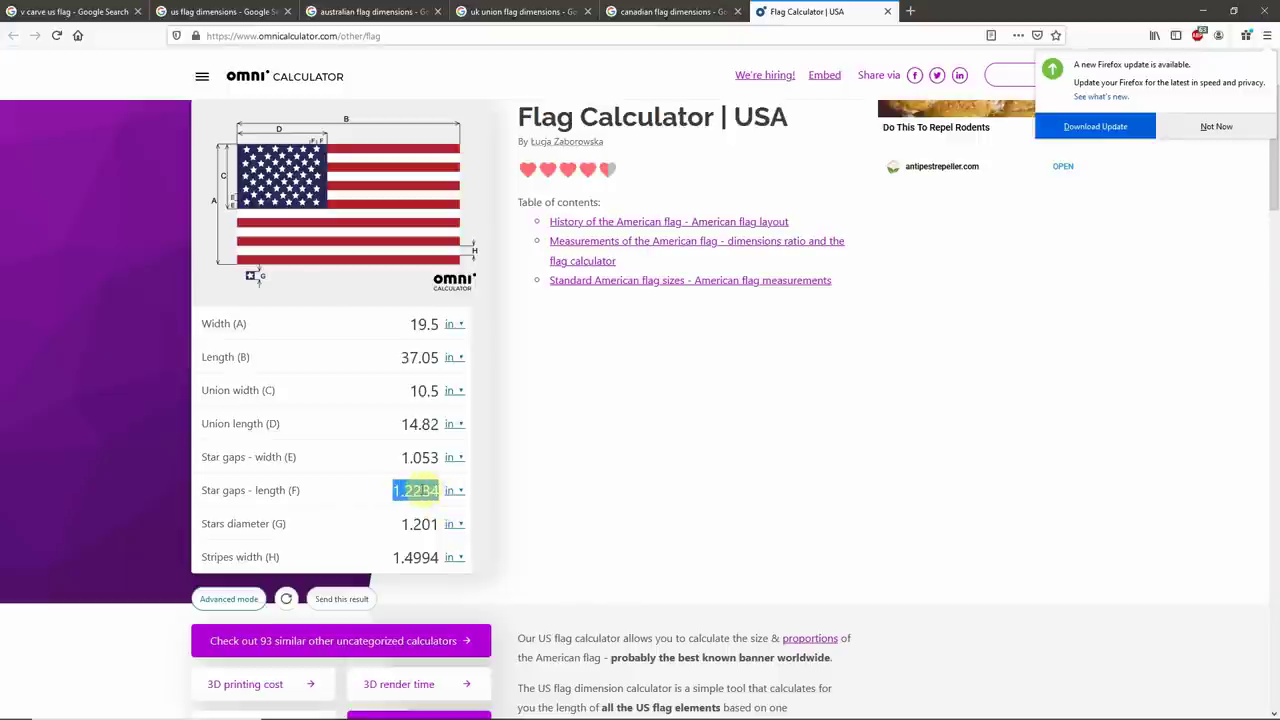
right_click(425, 492)
left_click(462, 537)
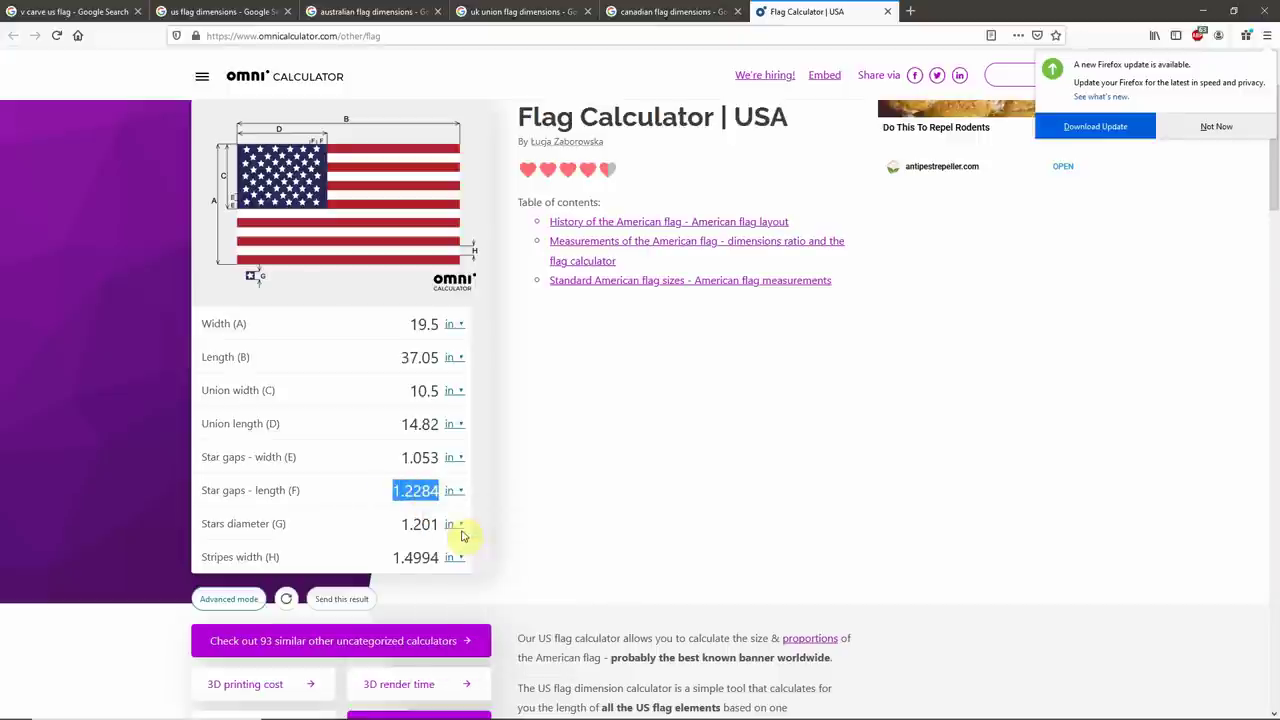
Step: Replace Gap X with 1.2284 and create the row of six stars across the top
mouse_move(378, 710)
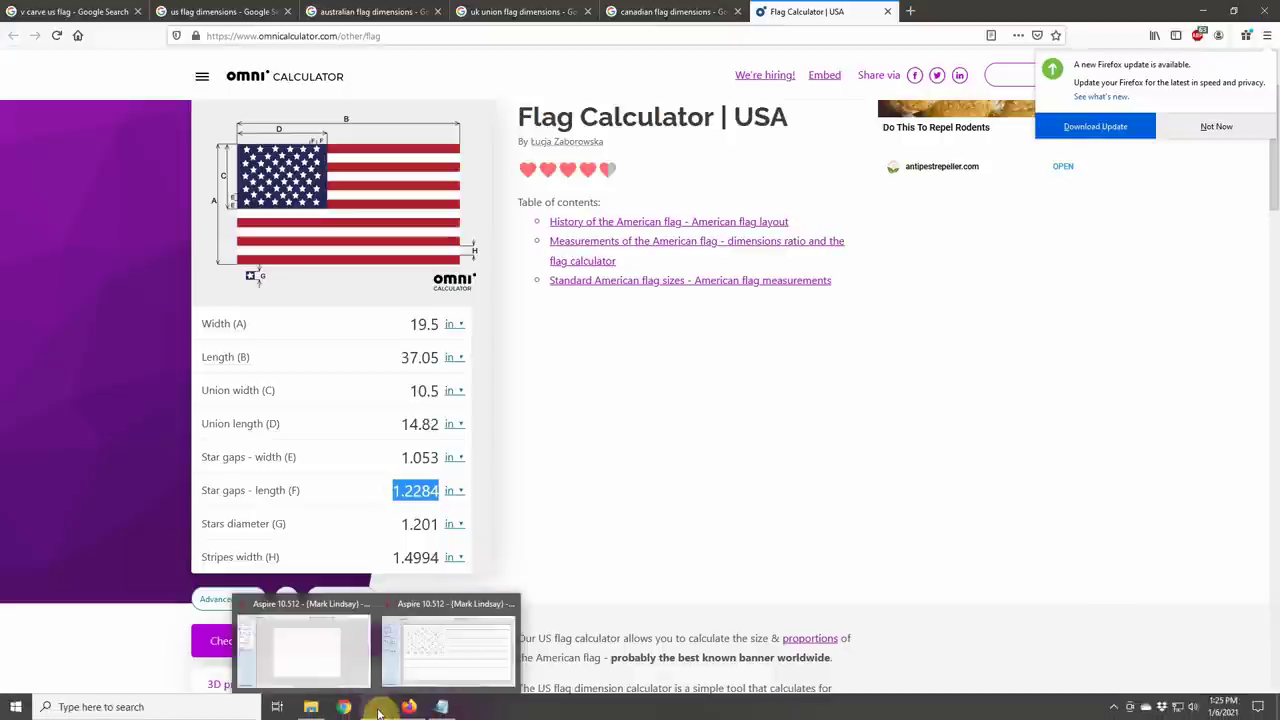
left_click(320, 605)
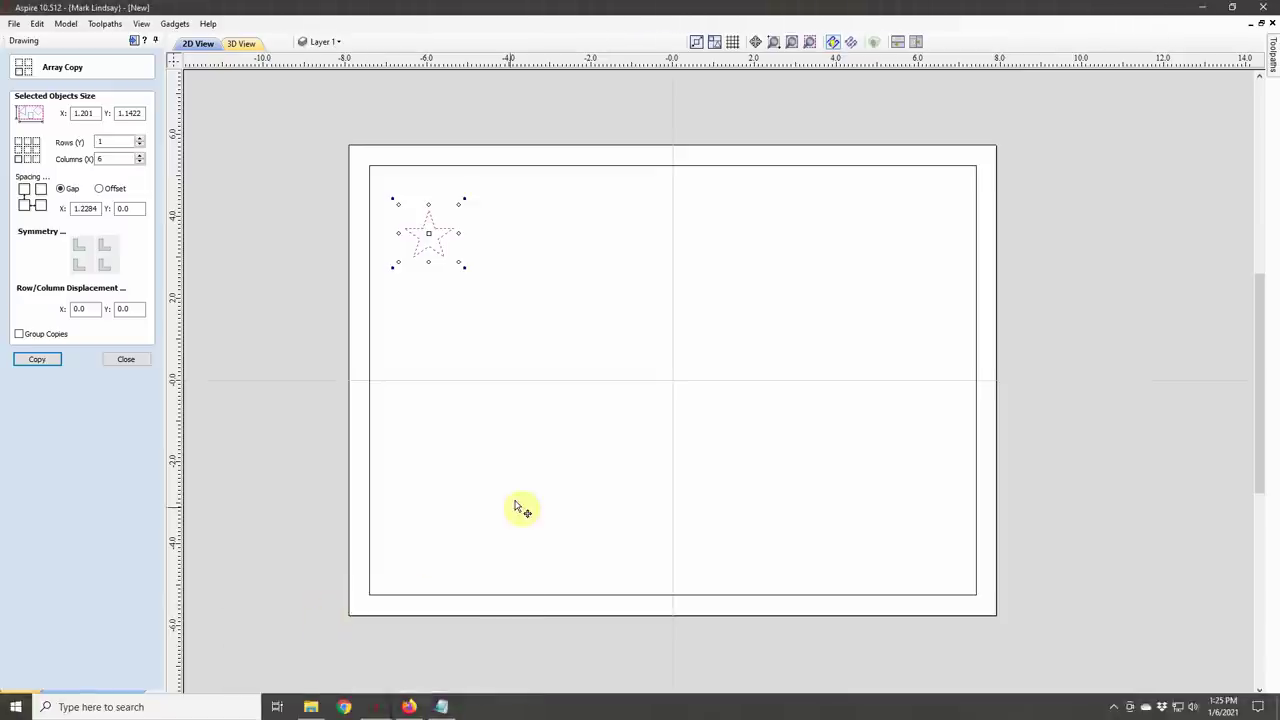
double_click(88, 208)
left_click_drag(96, 208, 53, 215)
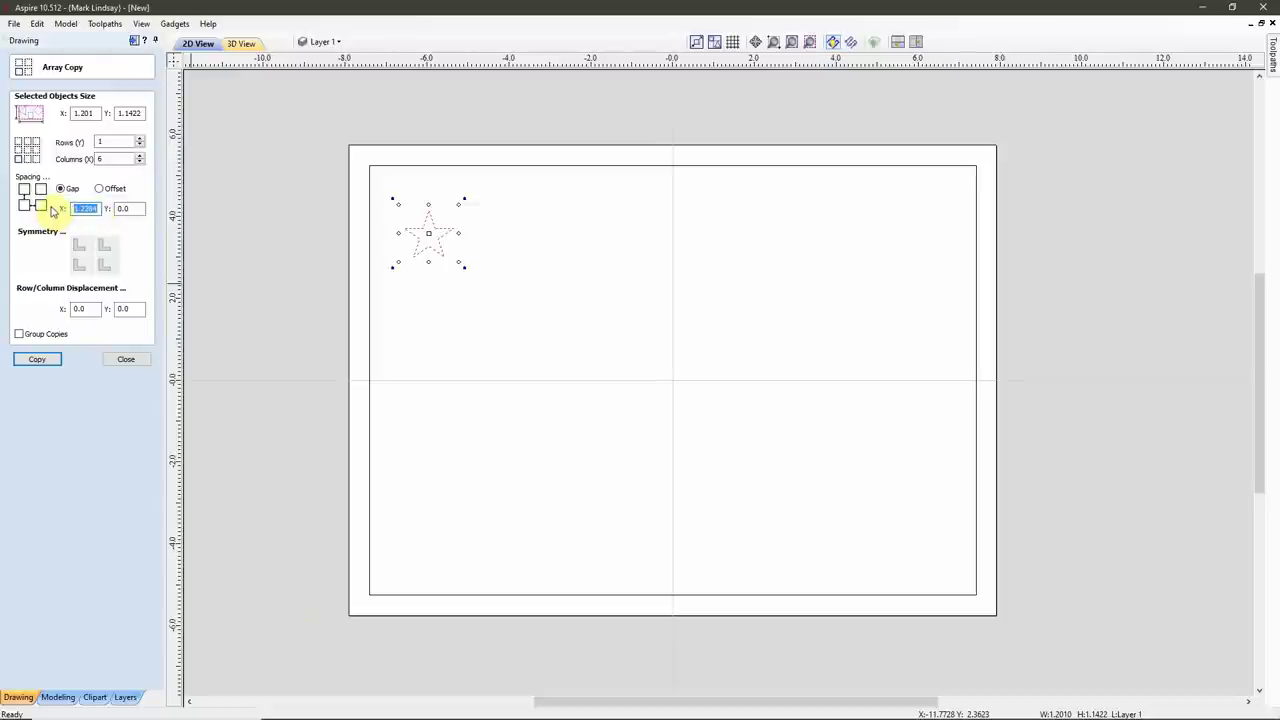
key("BackSpace")
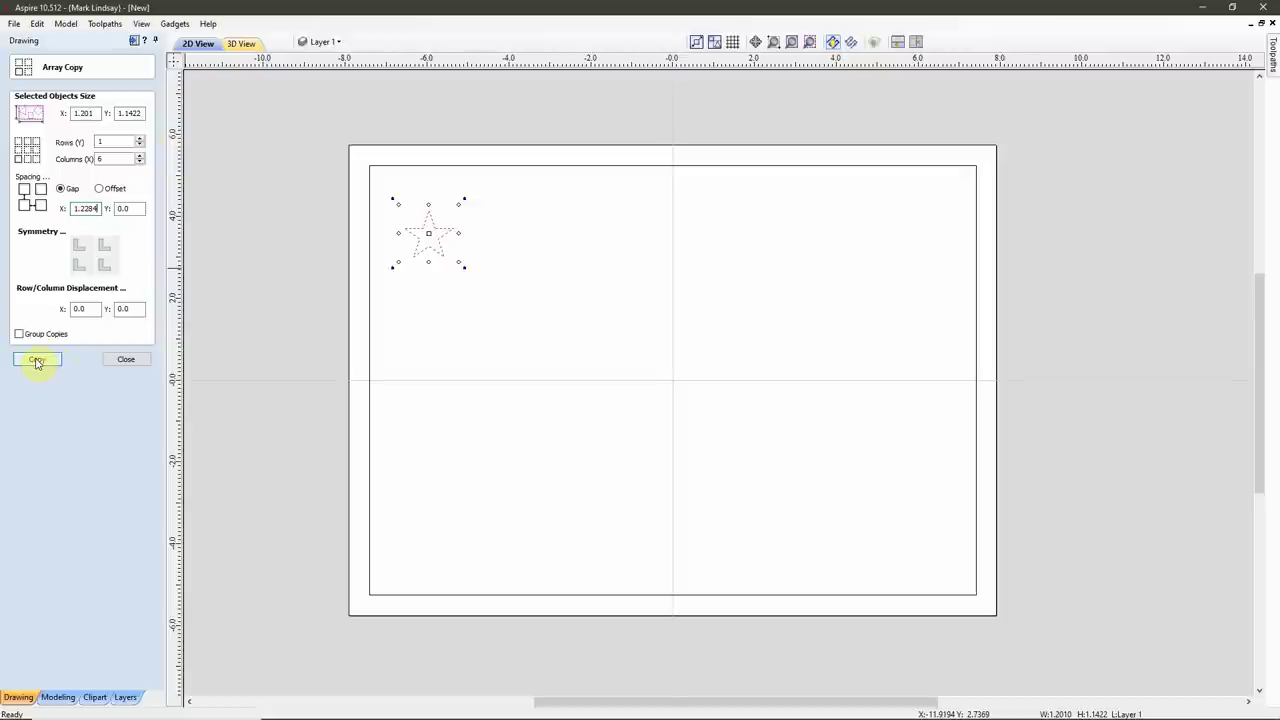
left_click(36, 361)
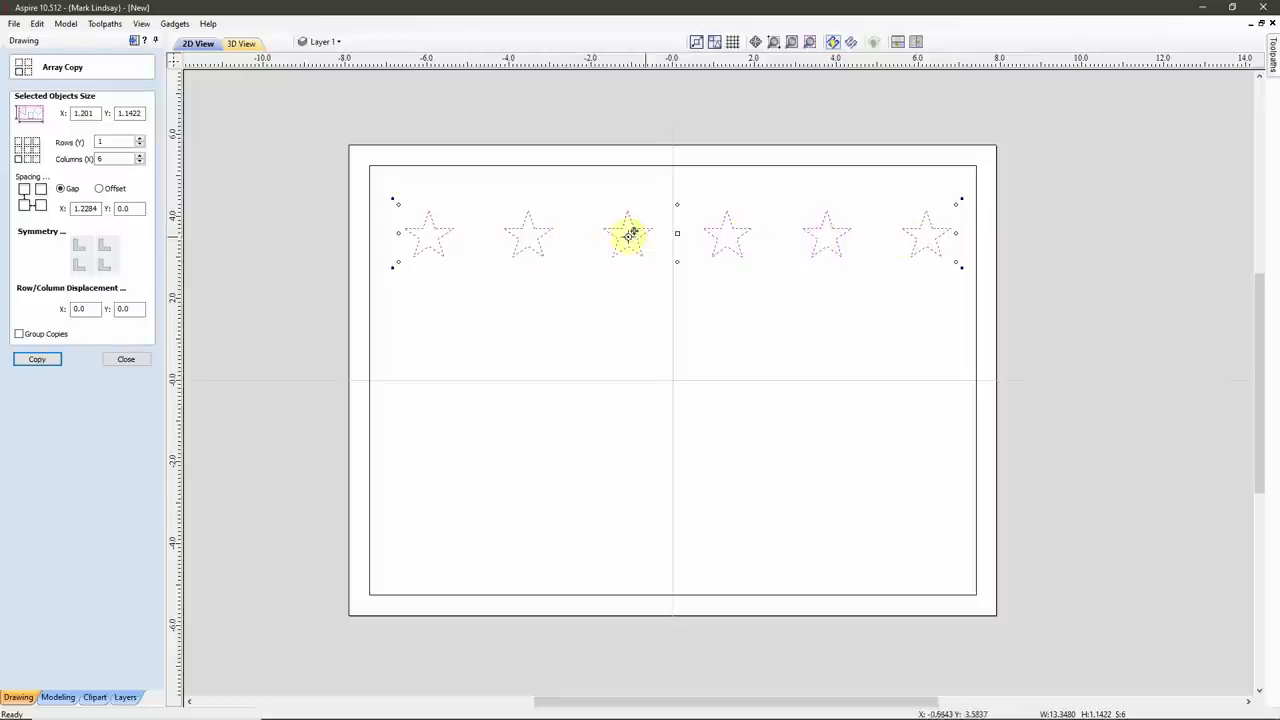
left_click(126, 360)
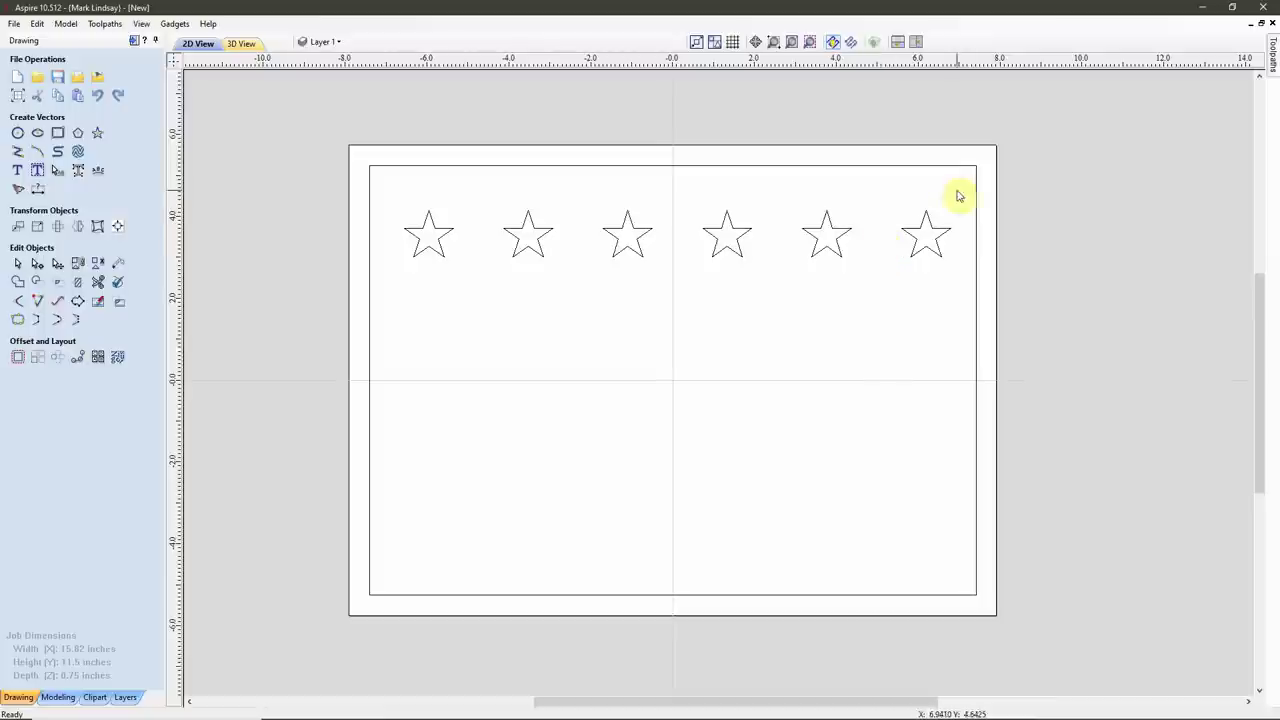
Step: Copy the six-star row above the sheet, delete its rightmost star, then reselect the lower row
left_click_drag(957, 190, 414, 264)
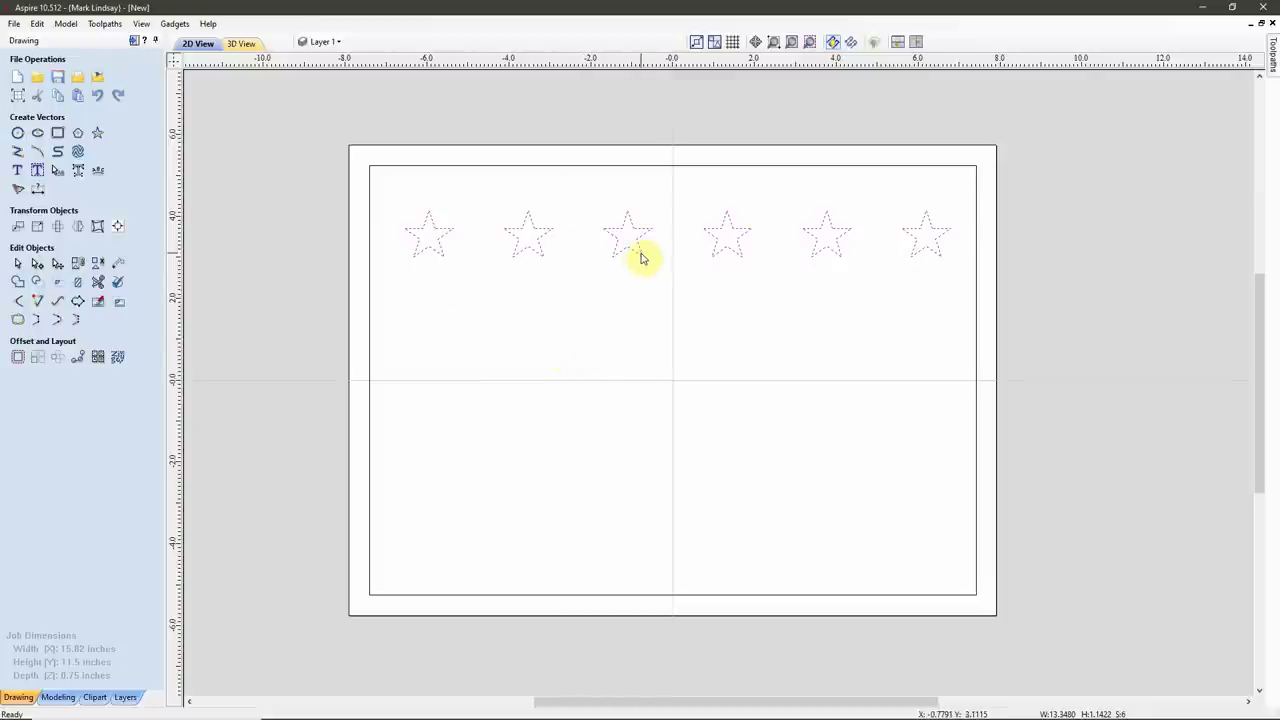
scroll(657, 357, "down", 1)
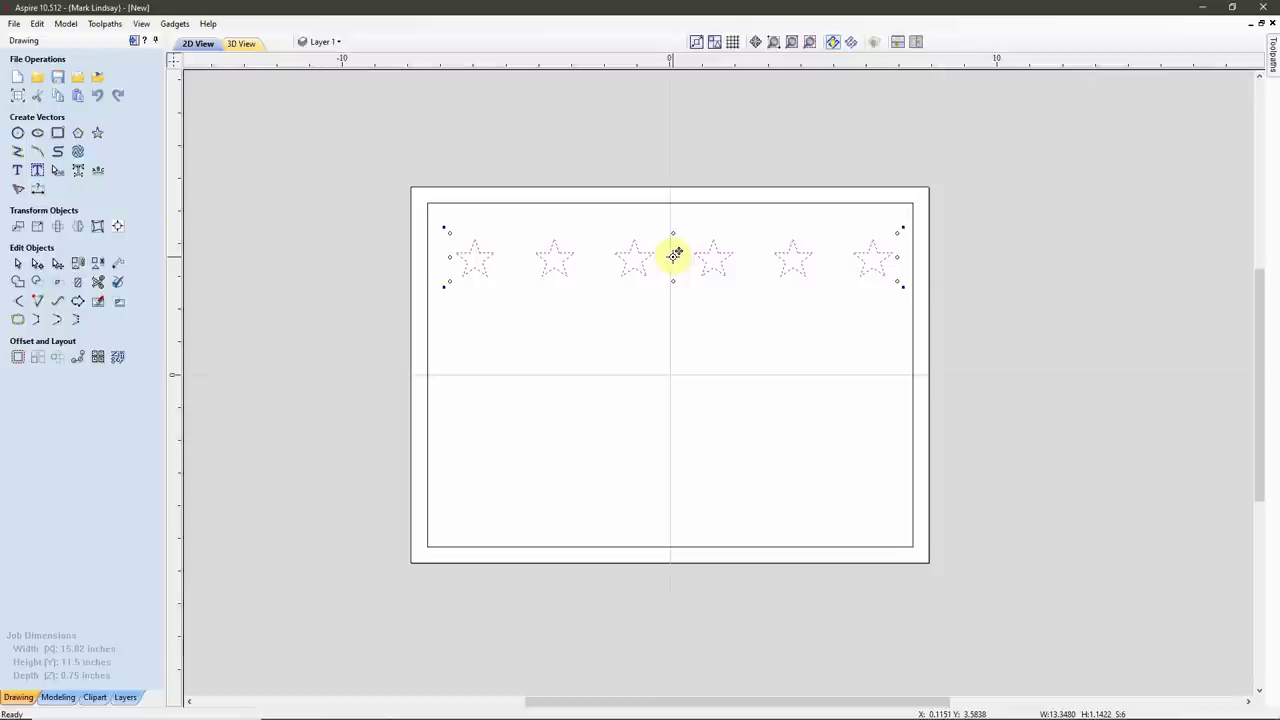
left_click_drag(676, 254, 672, 162)
left_click(720, 130)
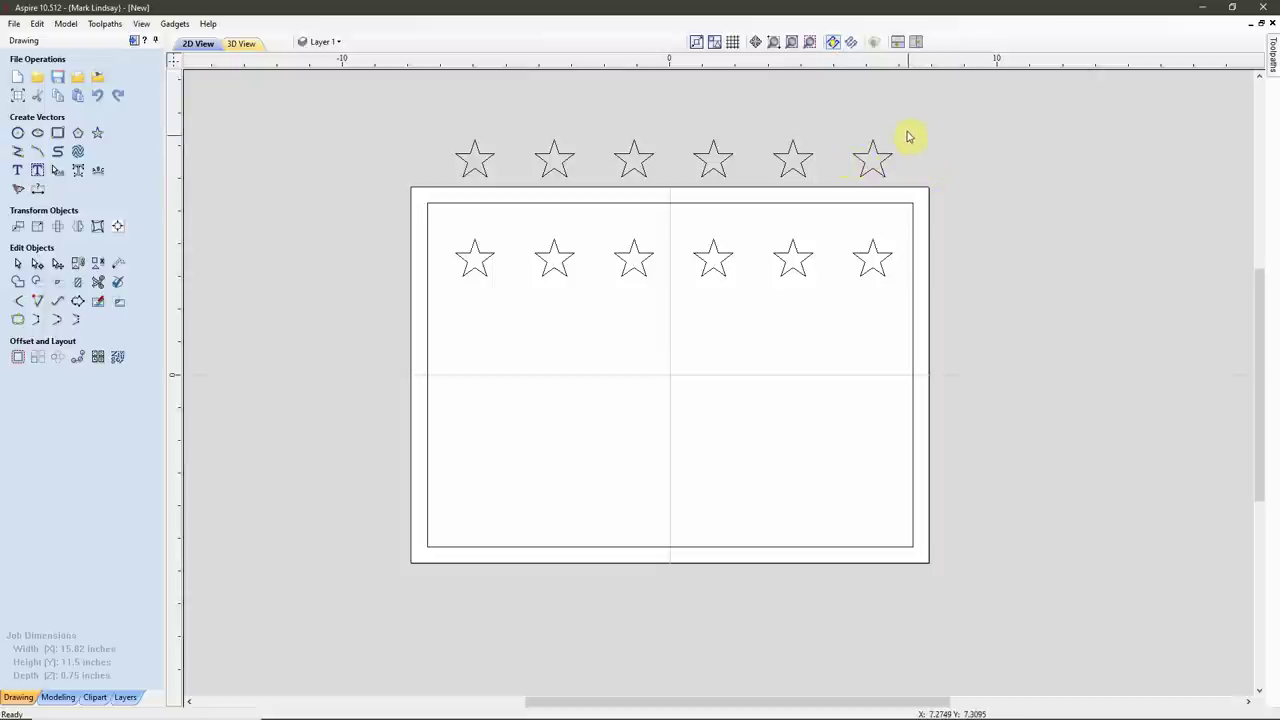
left_click(860, 175)
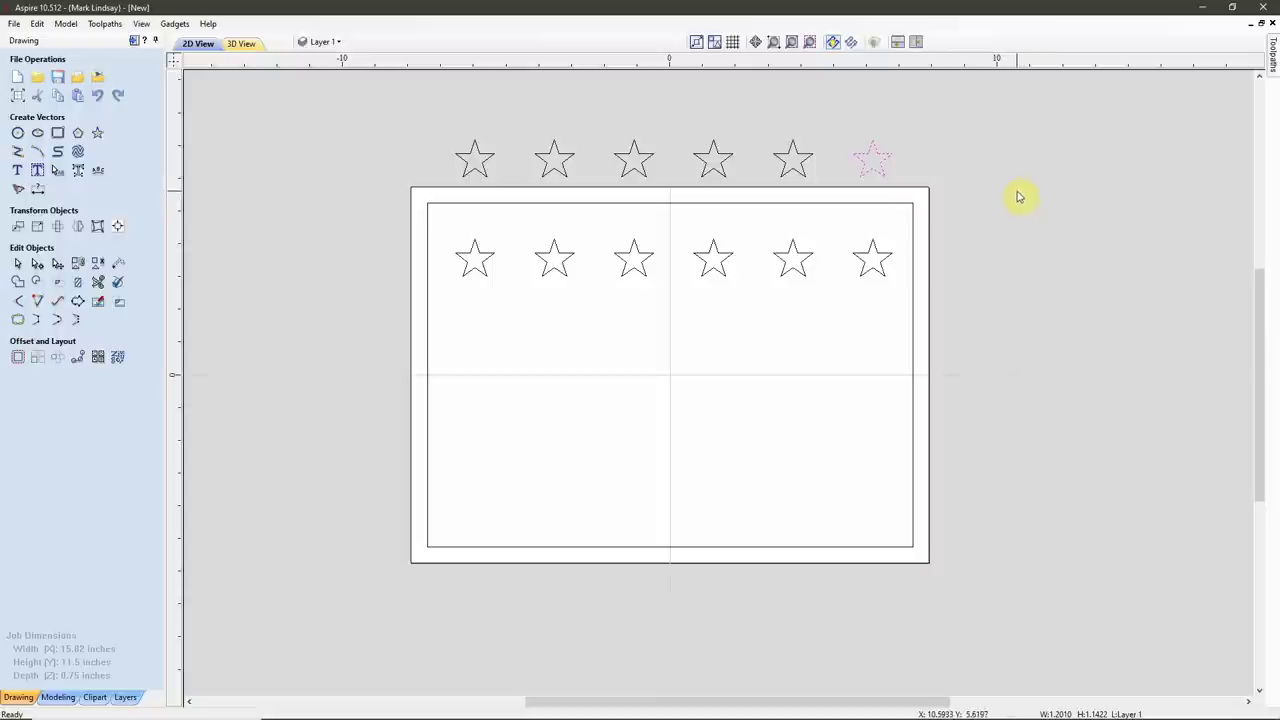
key("Delete")
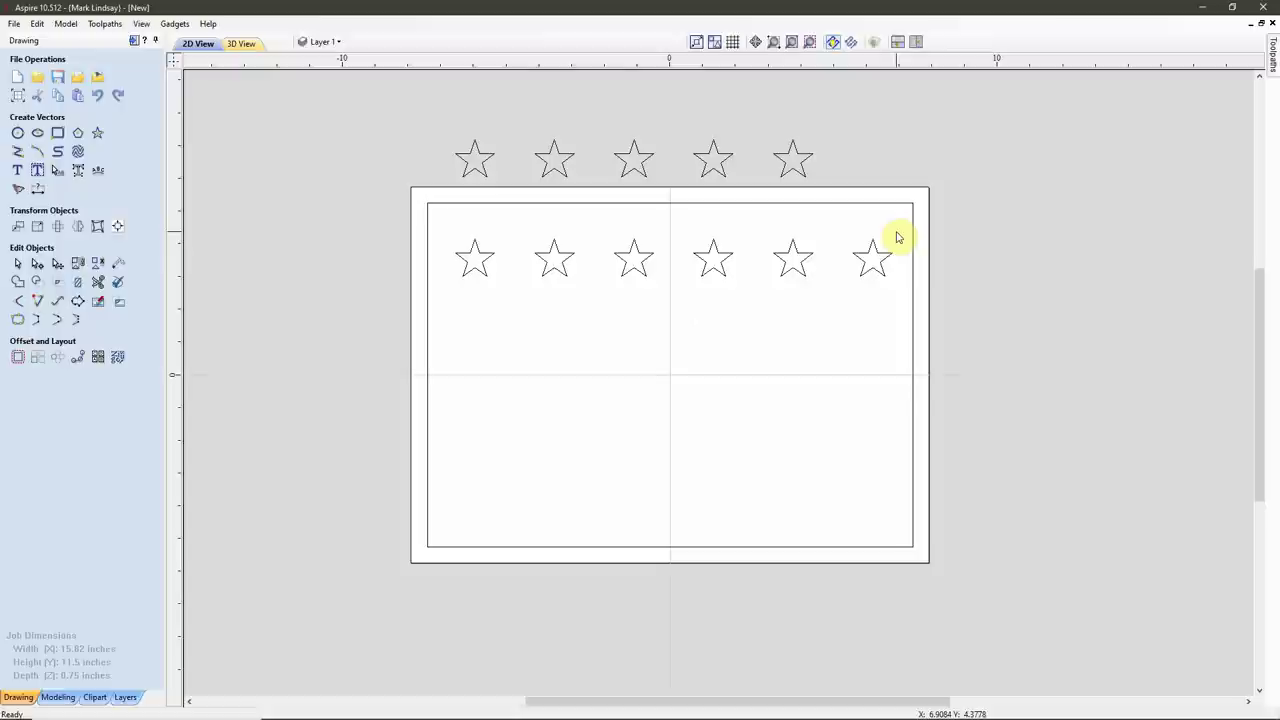
left_click_drag(898, 233, 449, 307)
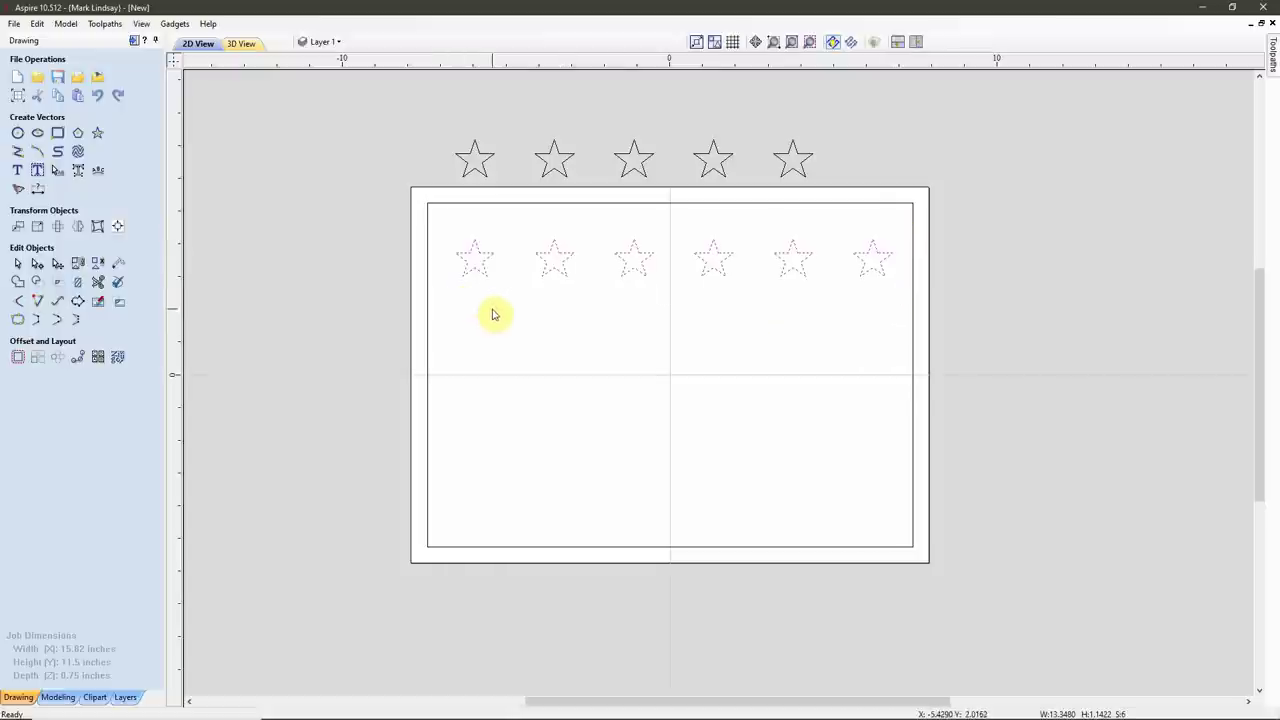
Step: Align the six-star row to the material's horizontal centre
left_click(118, 228)
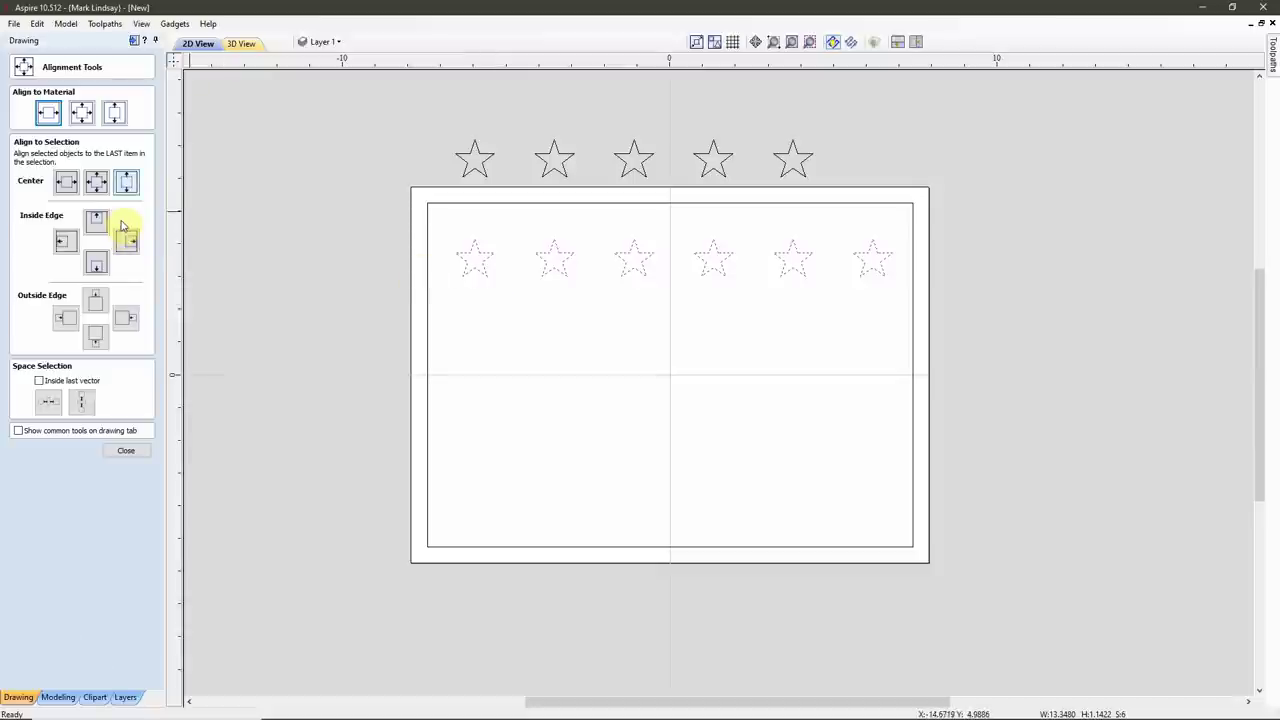
left_click(49, 115)
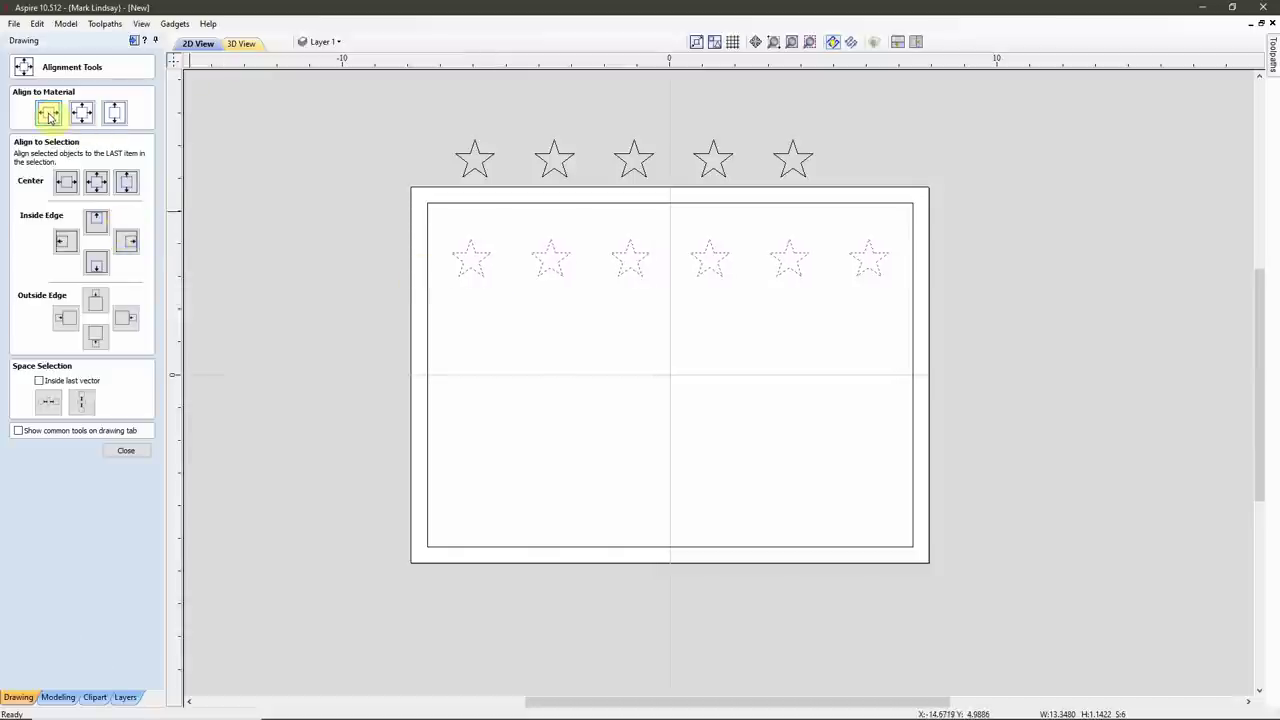
left_click(126, 452)
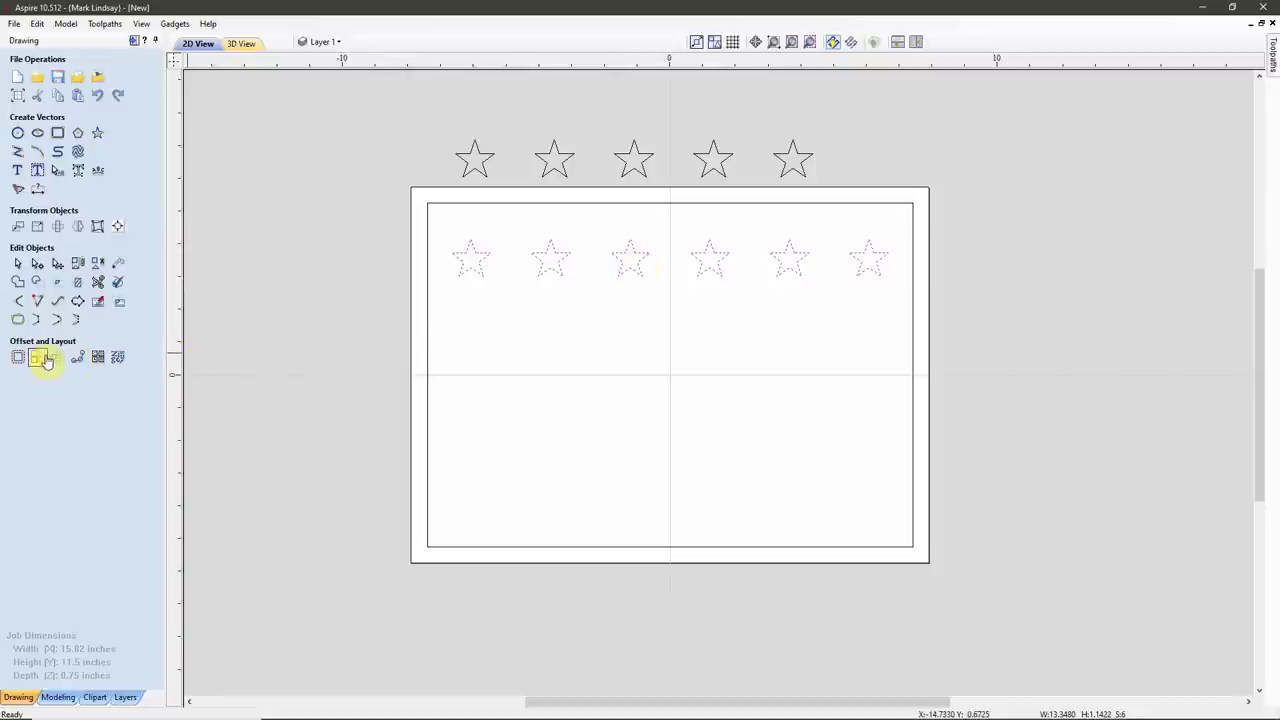
Step: Open Array Copy for the six-star row with 5 rows and 1 column
left_click(38, 358)
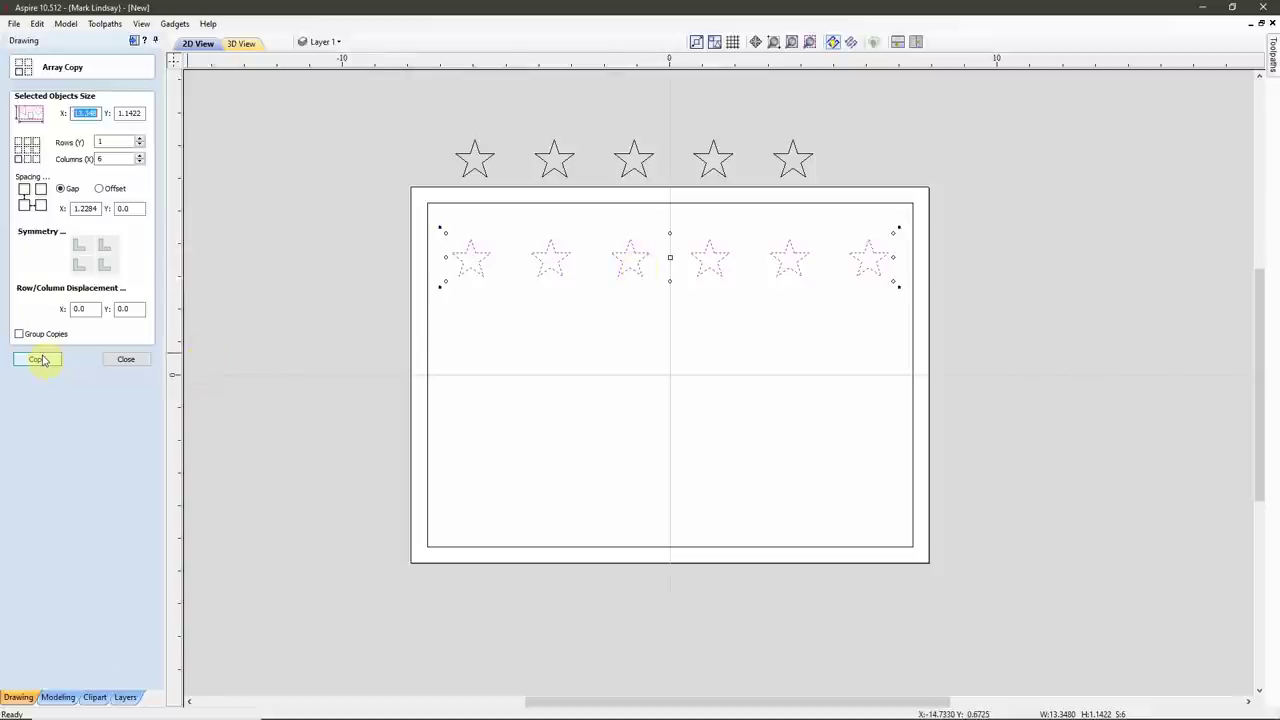
double_click(110, 141)
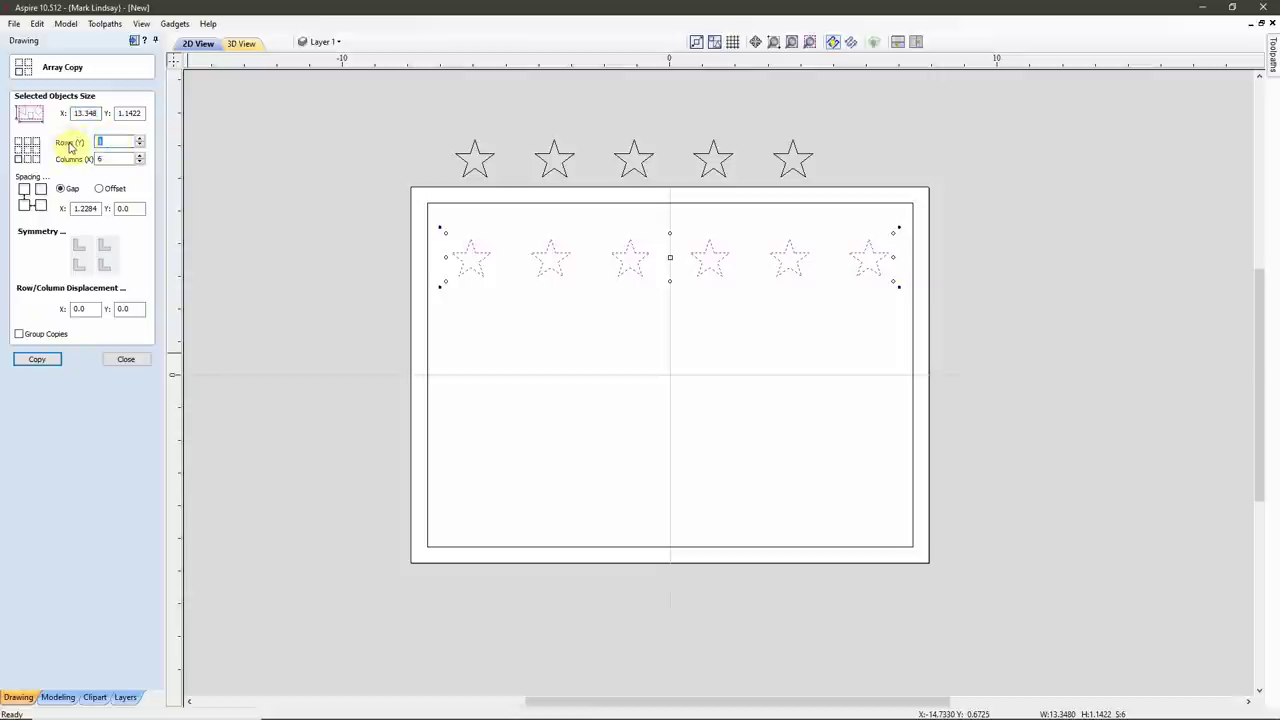
type("5")
left_click(119, 160)
double_click(118, 160)
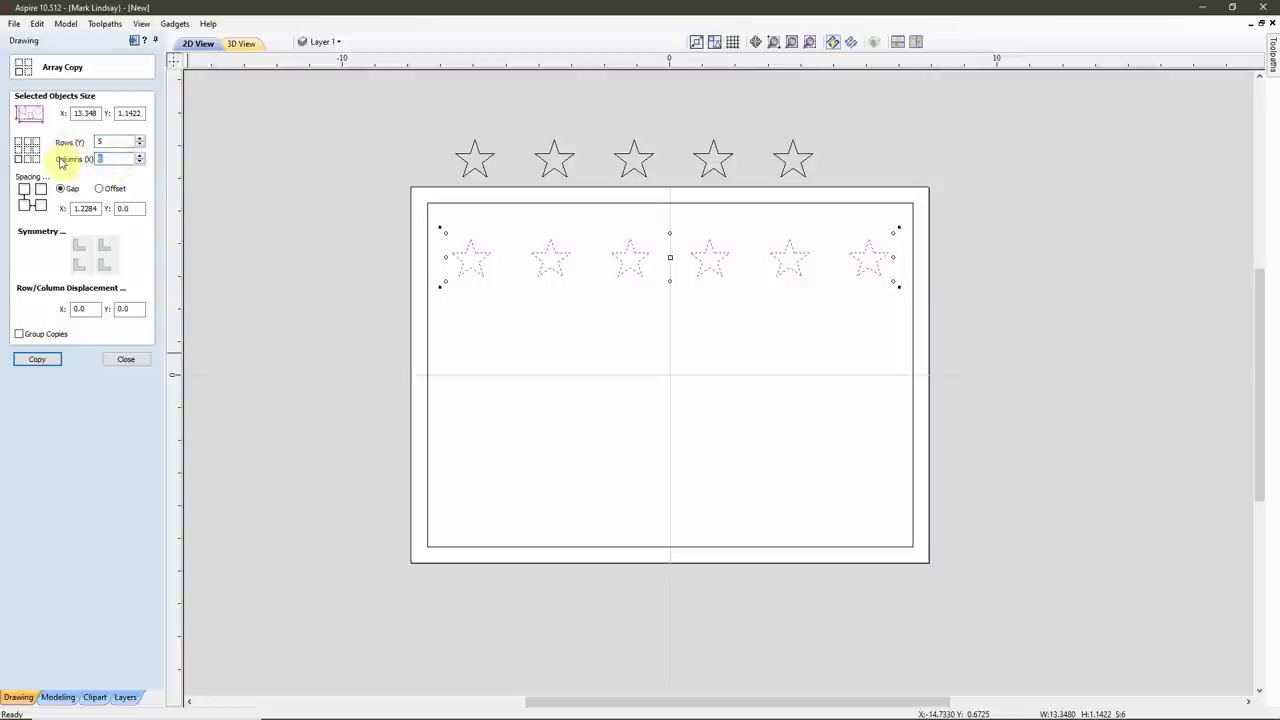
type("1")
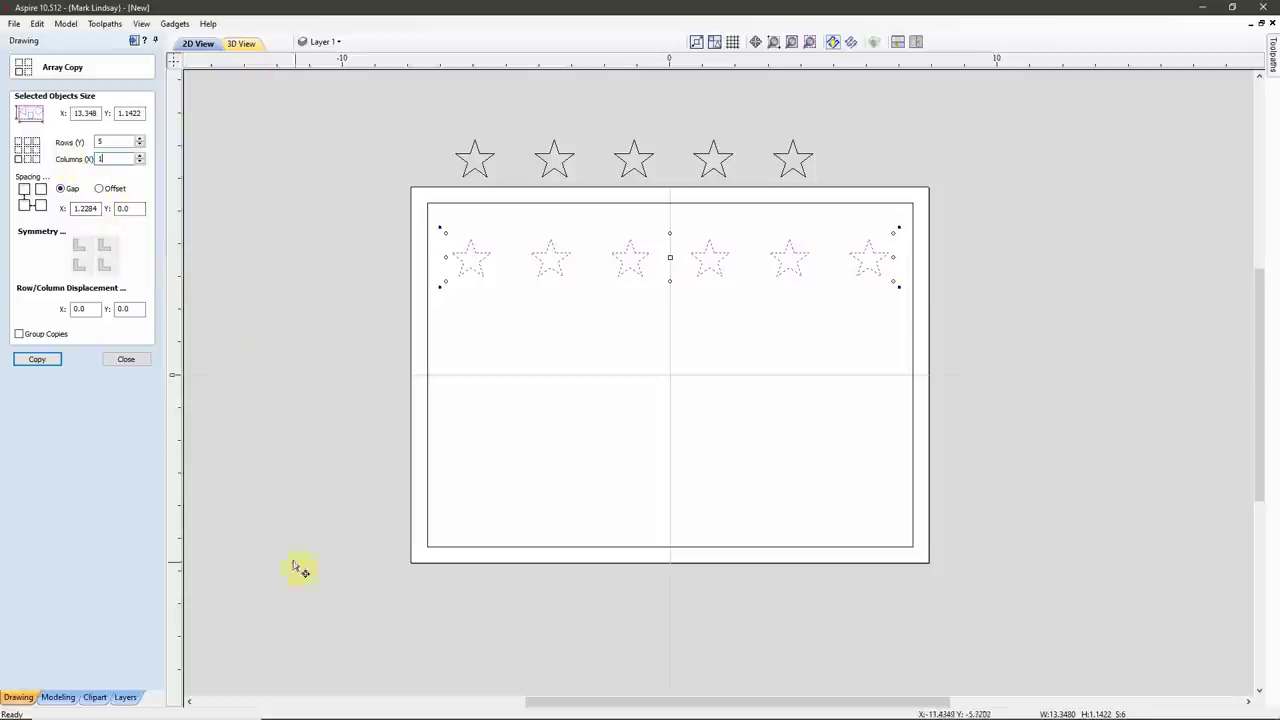
Step: Copy the 1.053-inch Star gaps width (E) value from the flag calculator
mouse_move(372, 712)
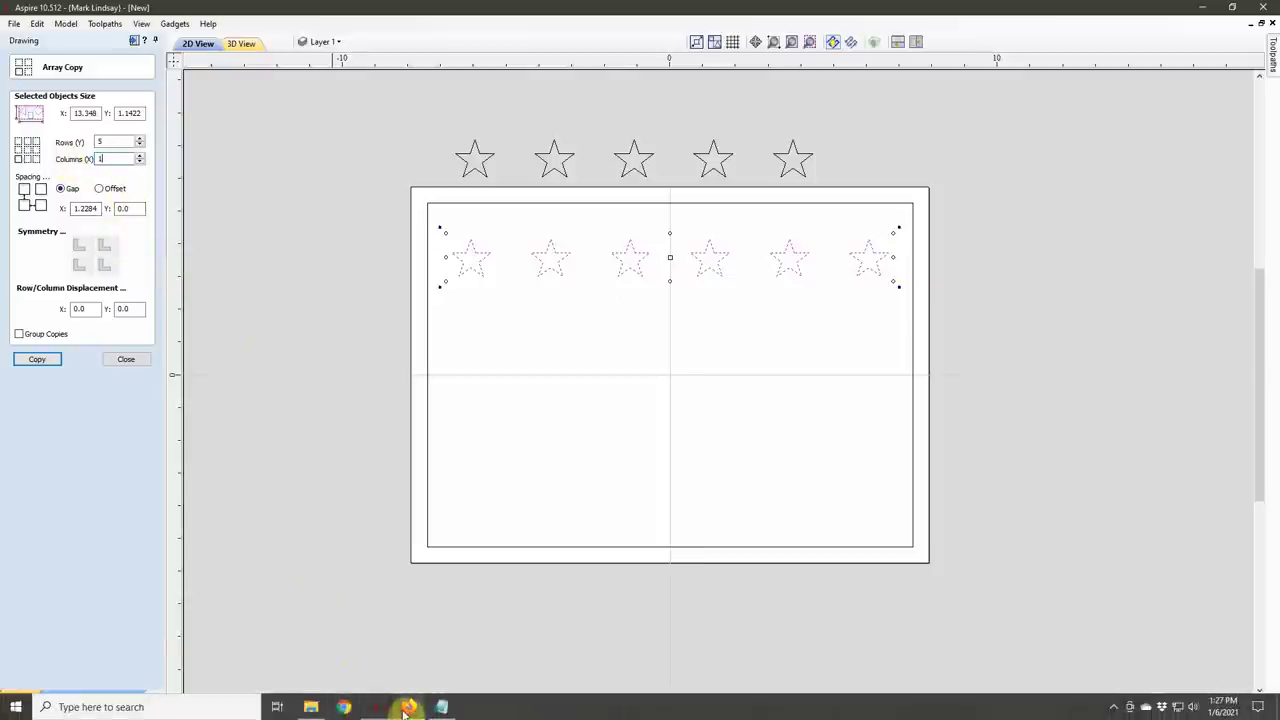
left_click(408, 707)
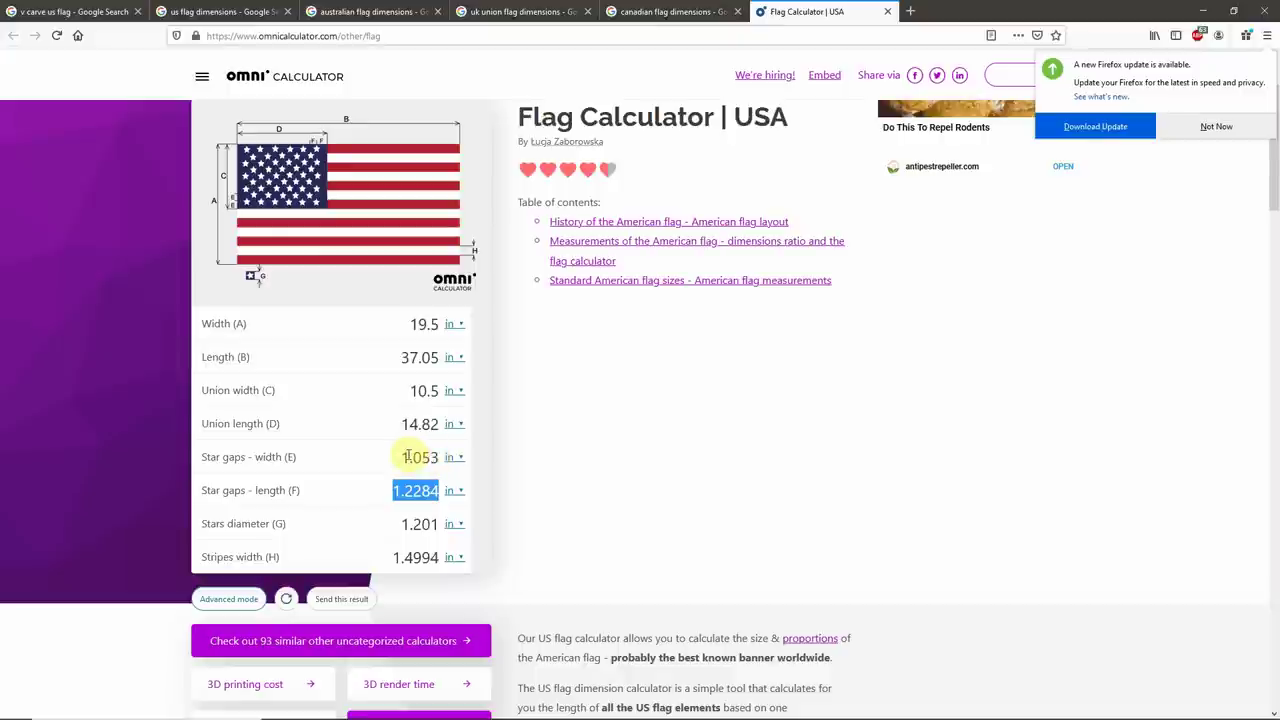
left_click_drag(400, 457, 432, 457)
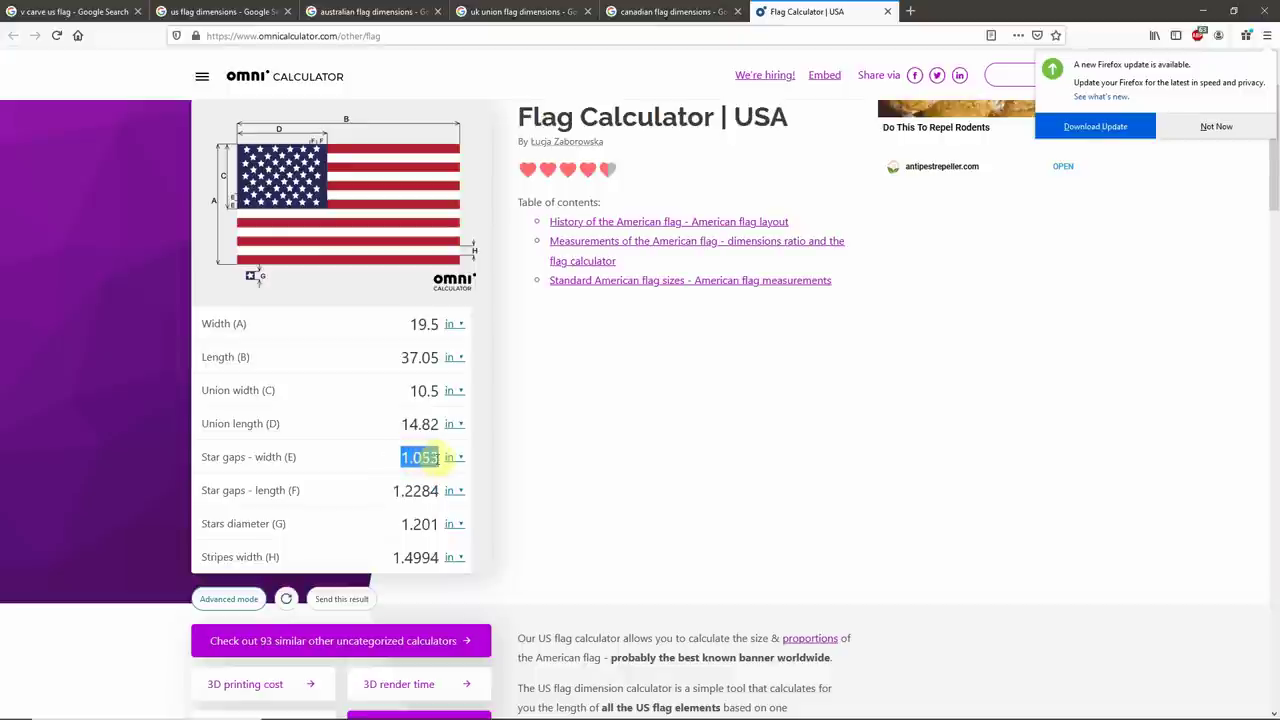
right_click(420, 457)
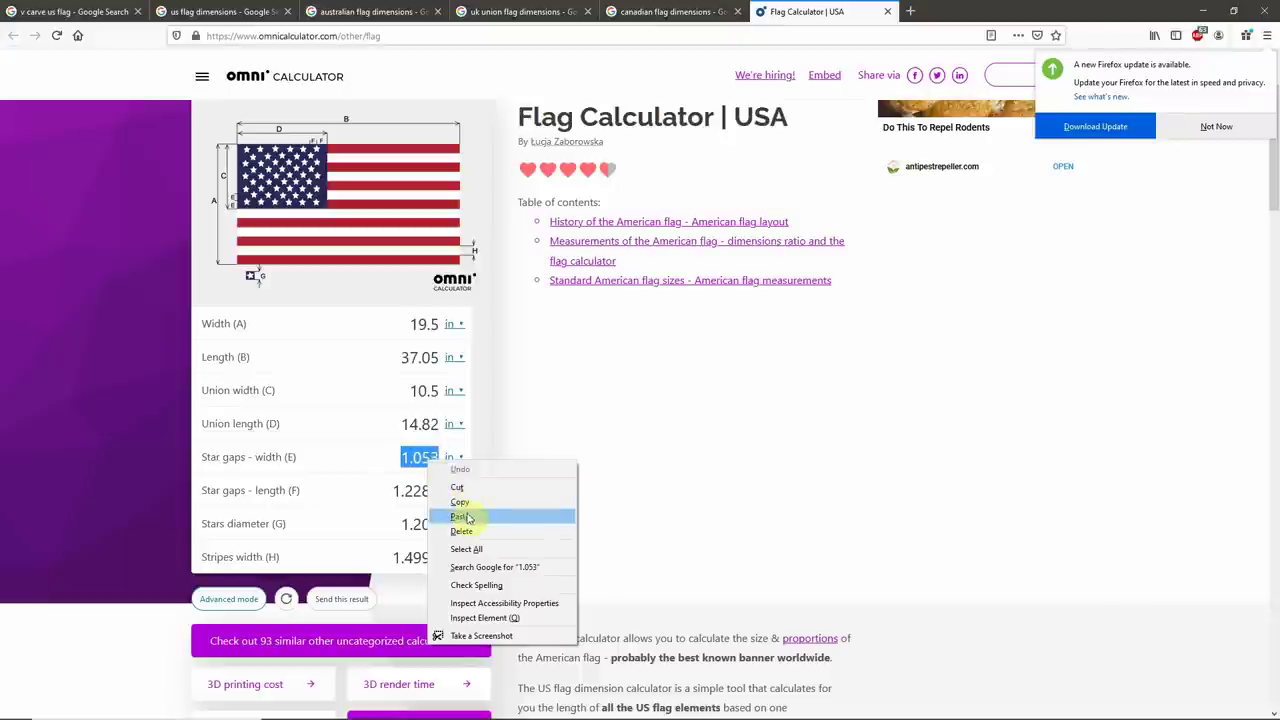
left_click(445, 500)
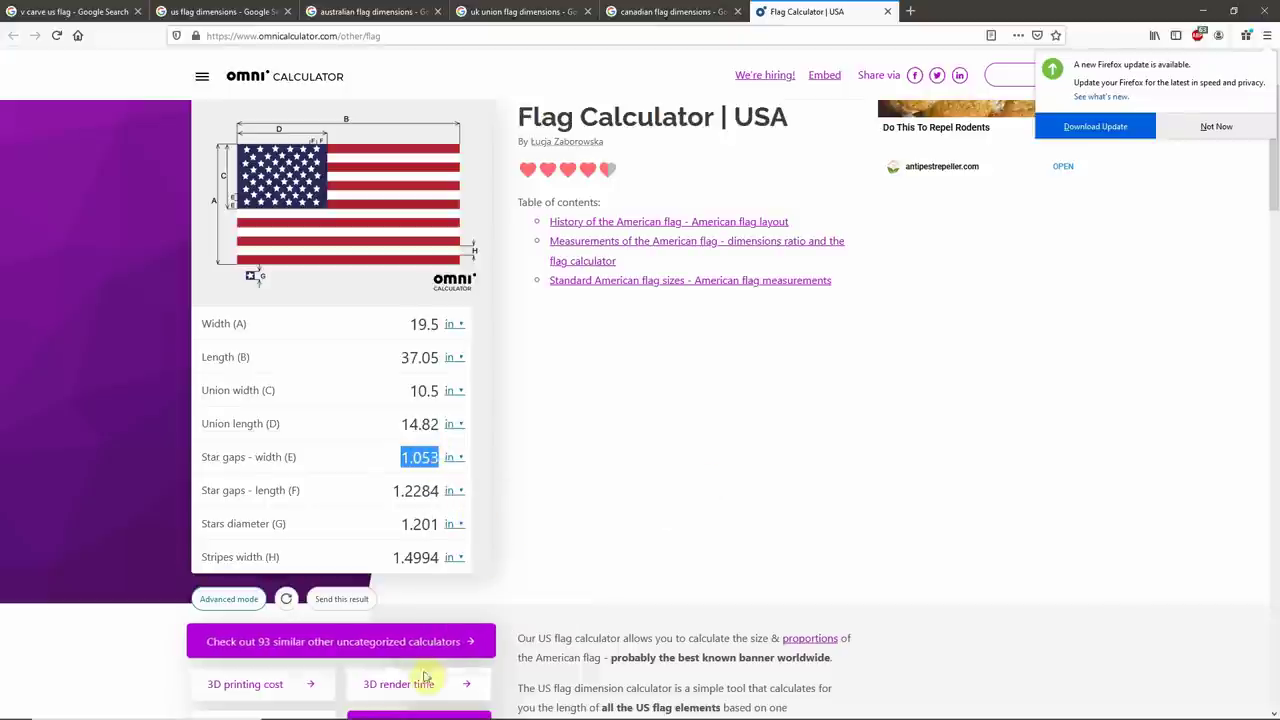
mouse_move(409, 712)
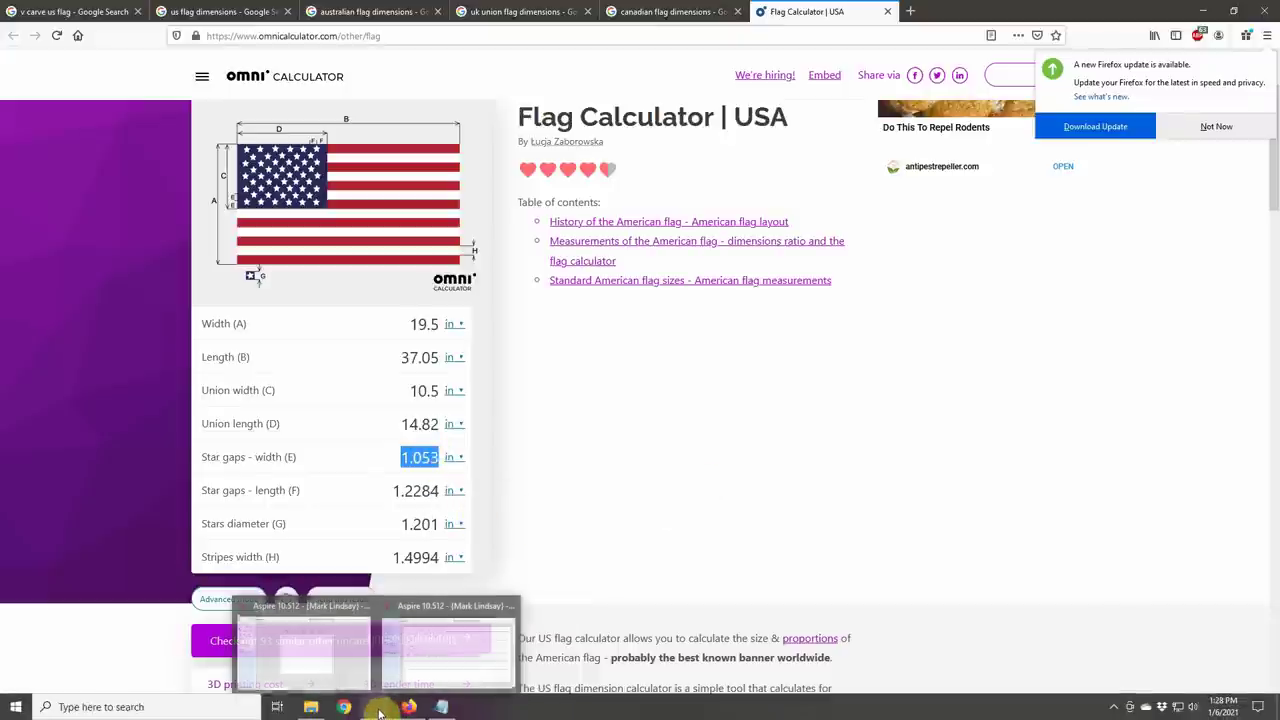
Step: Set Gap X to 0.0 and Gap Y to -1.053, then copy the row into five rows
left_click(305, 645)
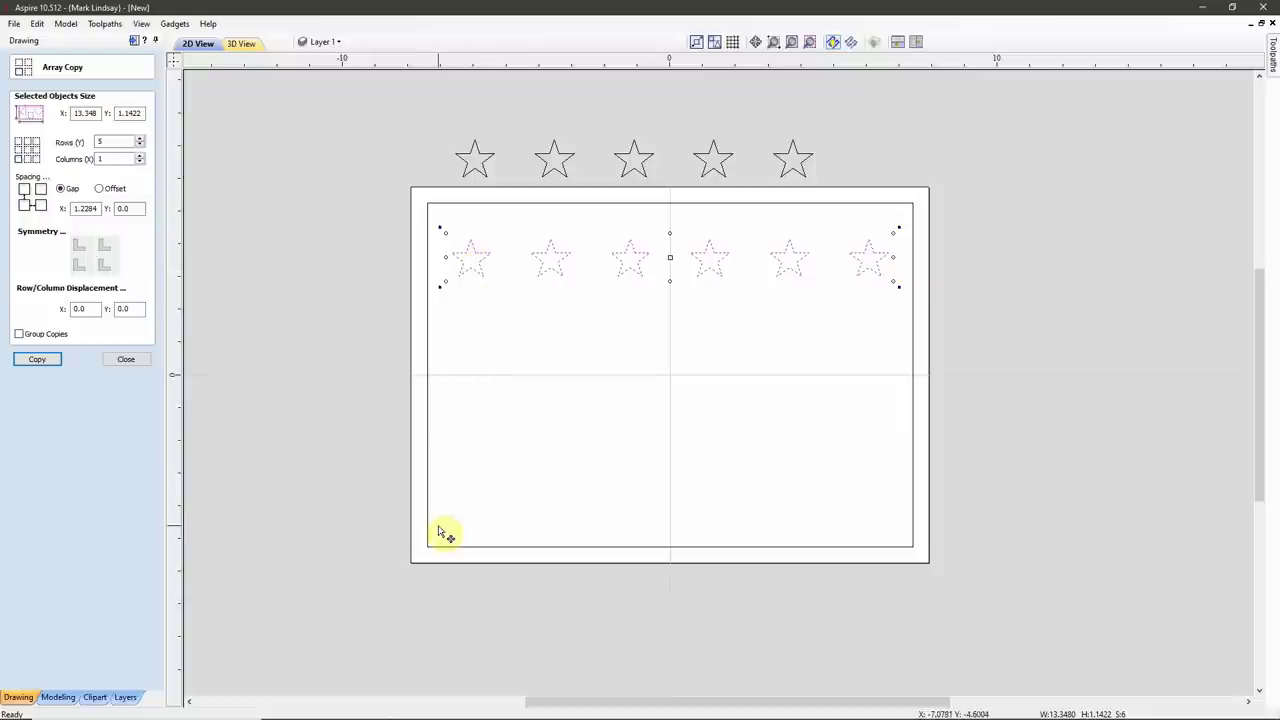
double_click(86, 208)
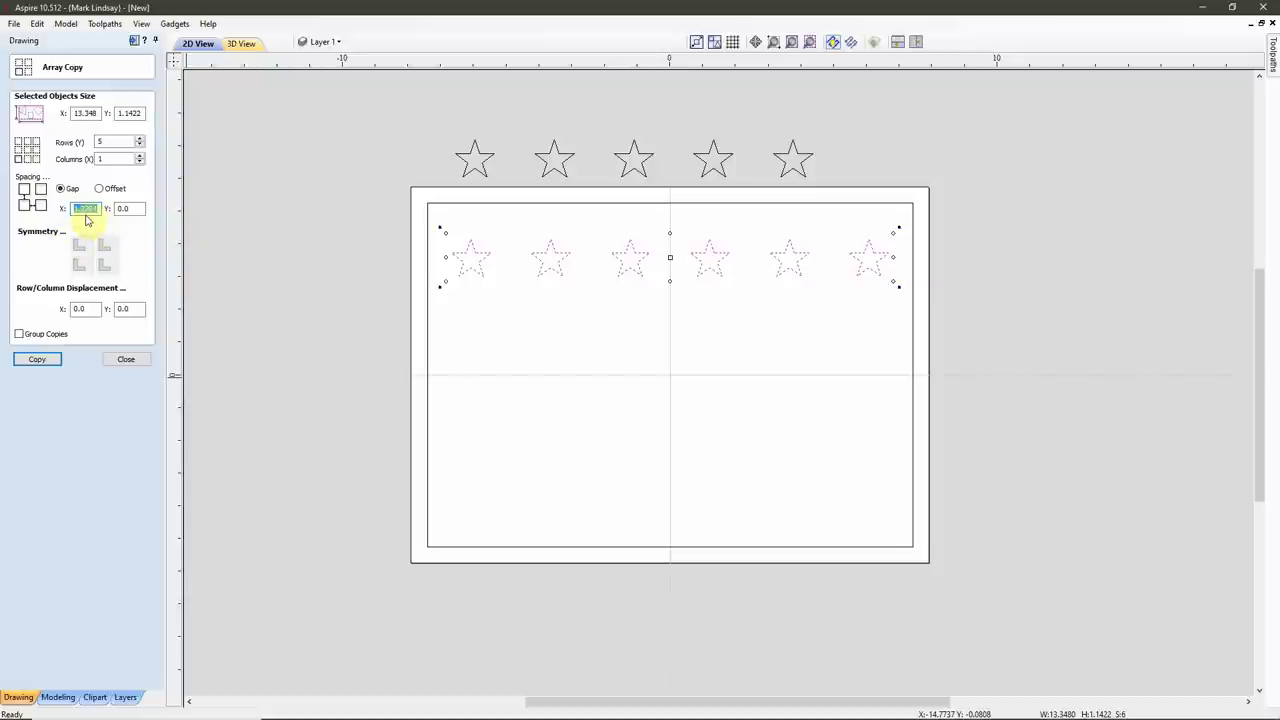
key("BackSpace")
type("0.")
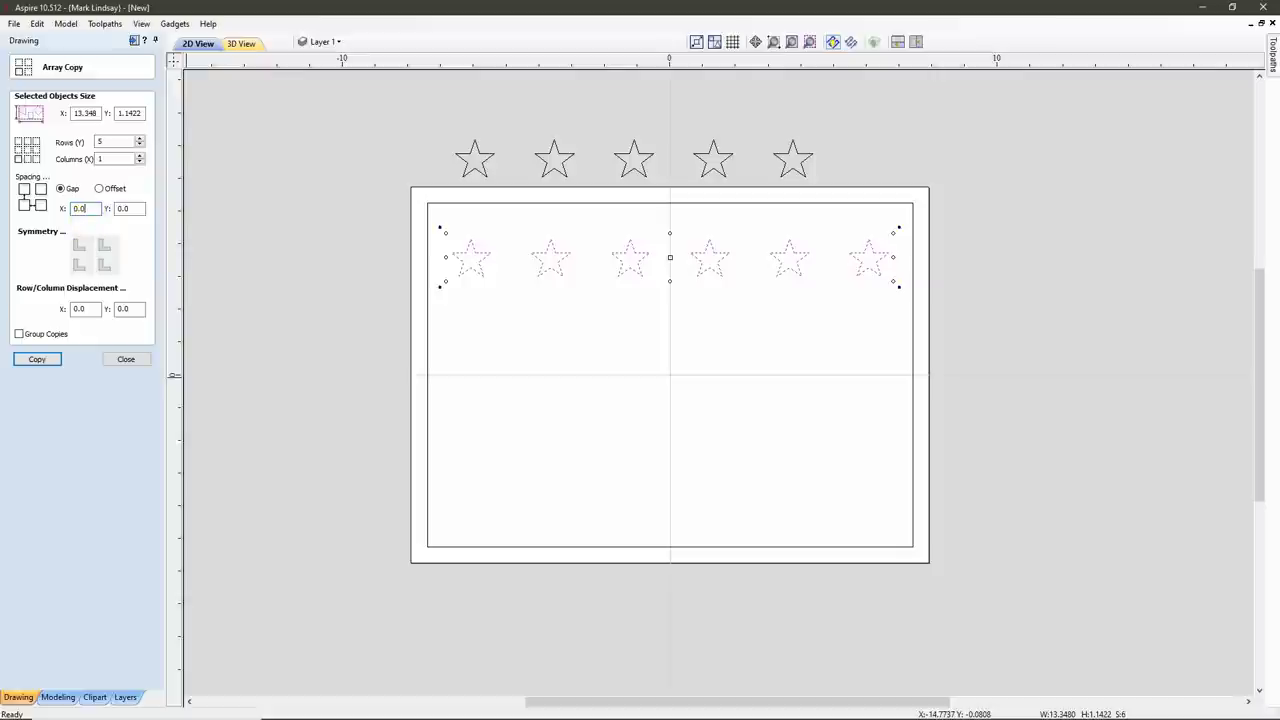
left_click(88, 208)
left_click(136, 207)
left_click_drag(139, 207, 114, 208)
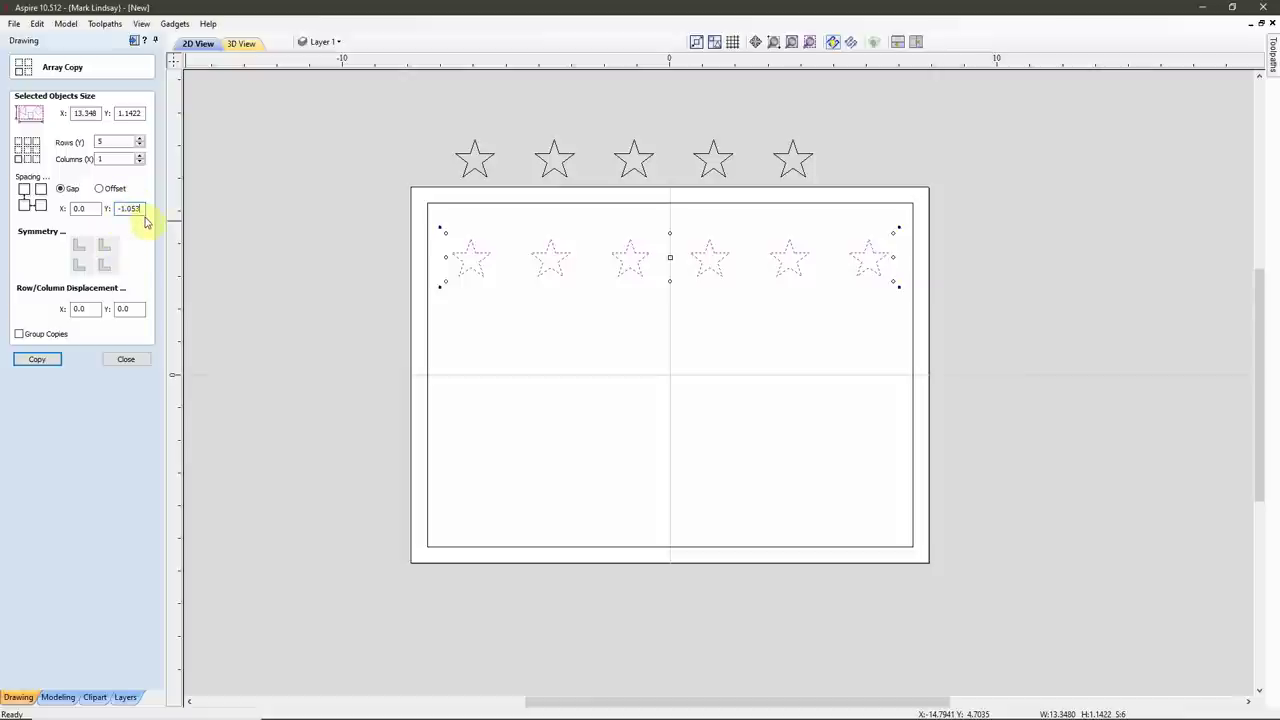
left_click(37, 362)
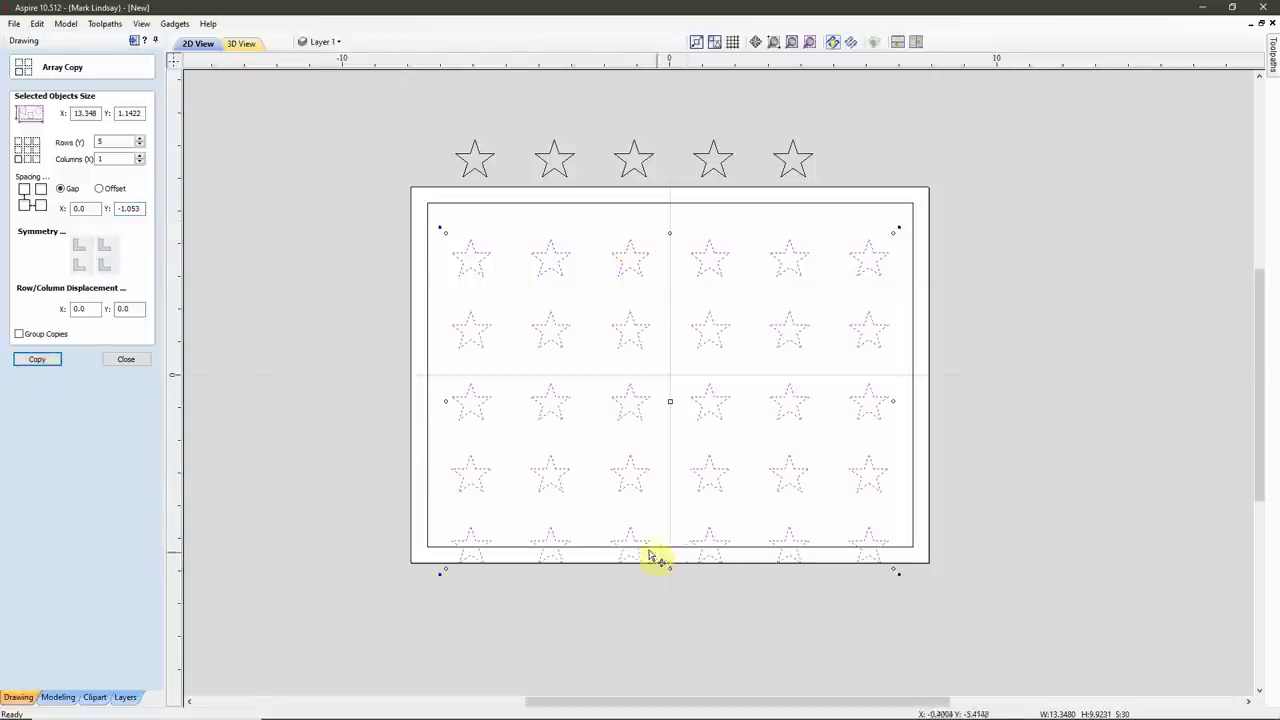
left_click(127, 360)
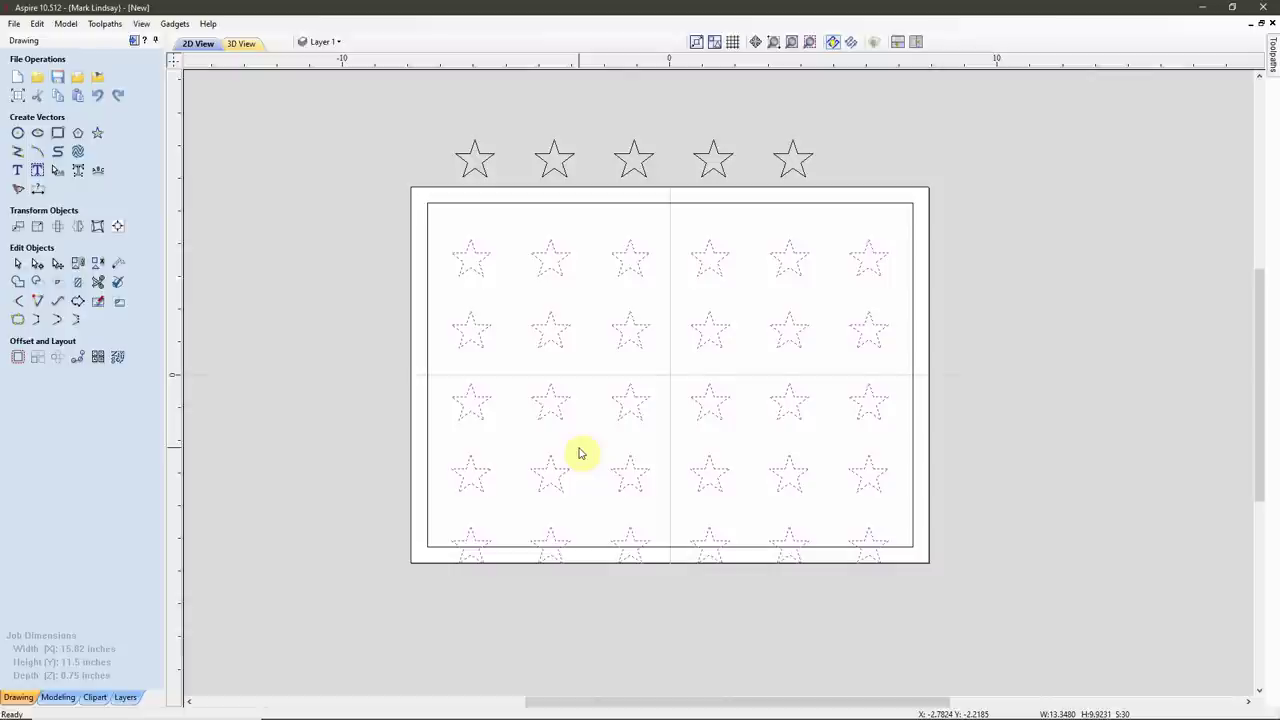
Step: Centre the selected six-by-five star grid on the material with F9
key("F9")
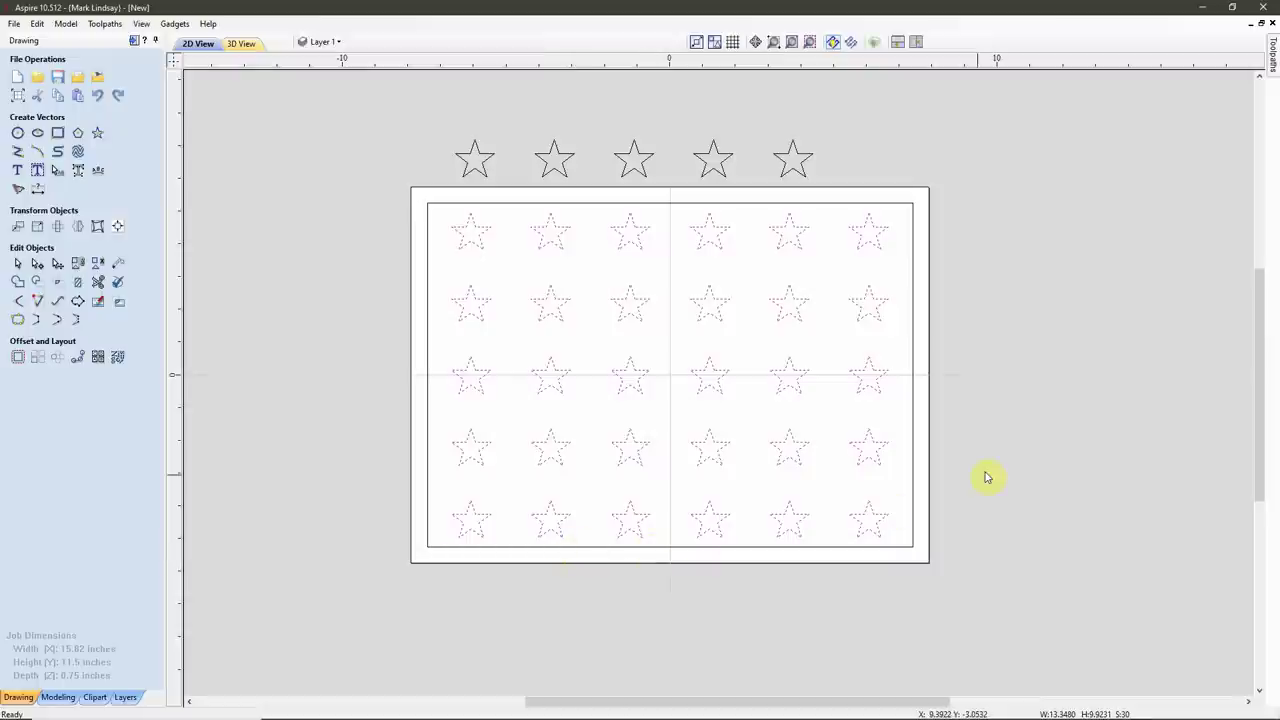
Step: Select the five-star row above the sheet and drag it down between the first two six-star rows
left_click(995, 310)
left_click_drag(846, 140, 418, 178)
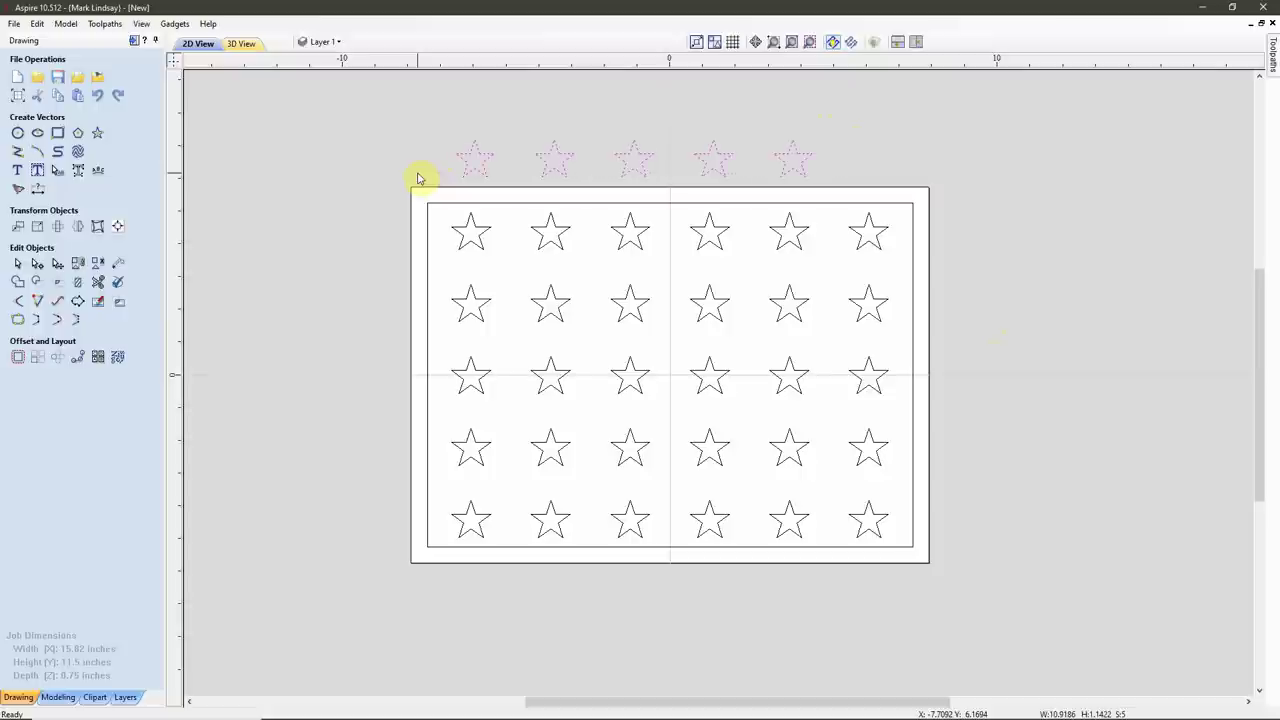
left_click(643, 170)
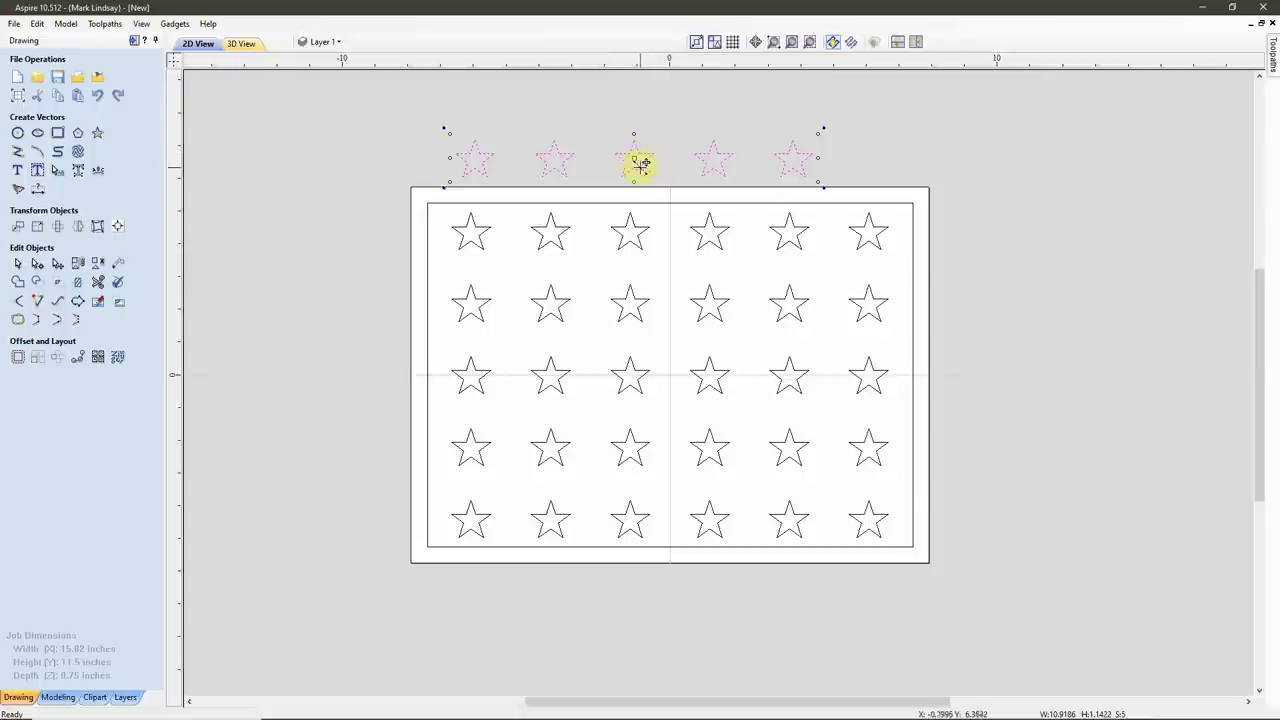
left_click_drag(634, 157, 669, 270)
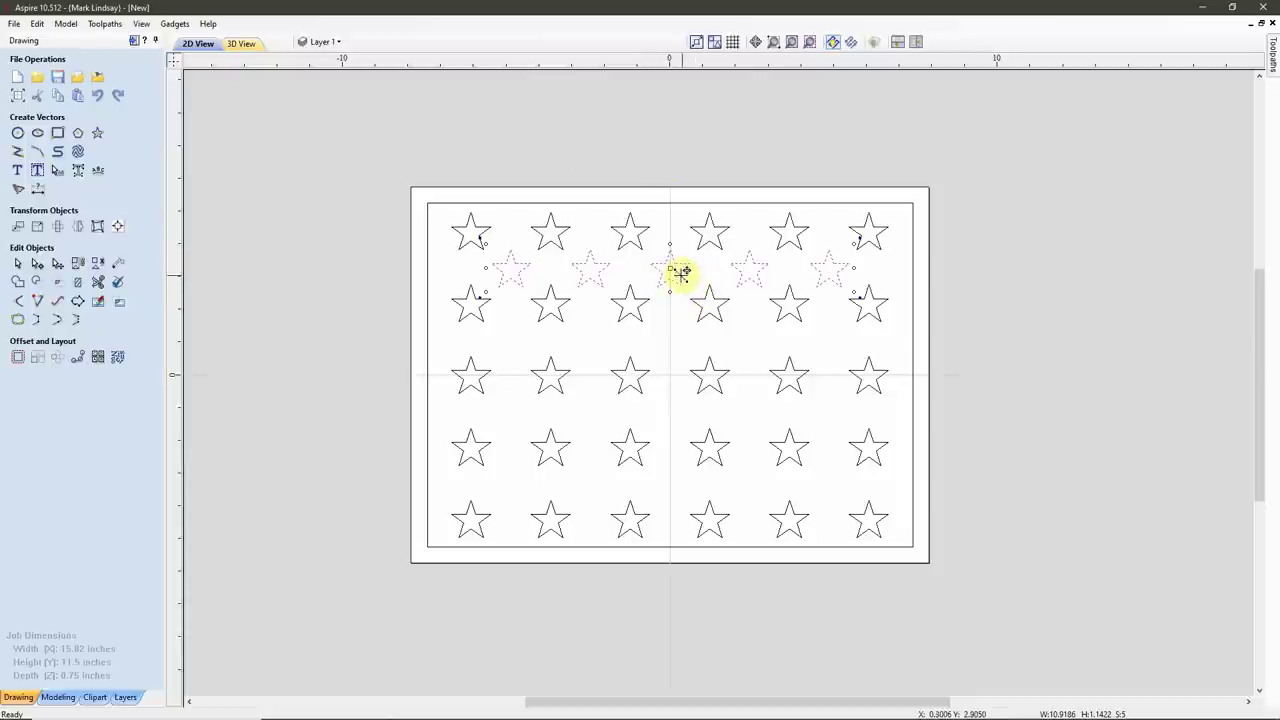
Step: With Smart Snapping toggled, snap the five-star row onto the centre line between rows one and two
scroll(678, 268, "up", 5)
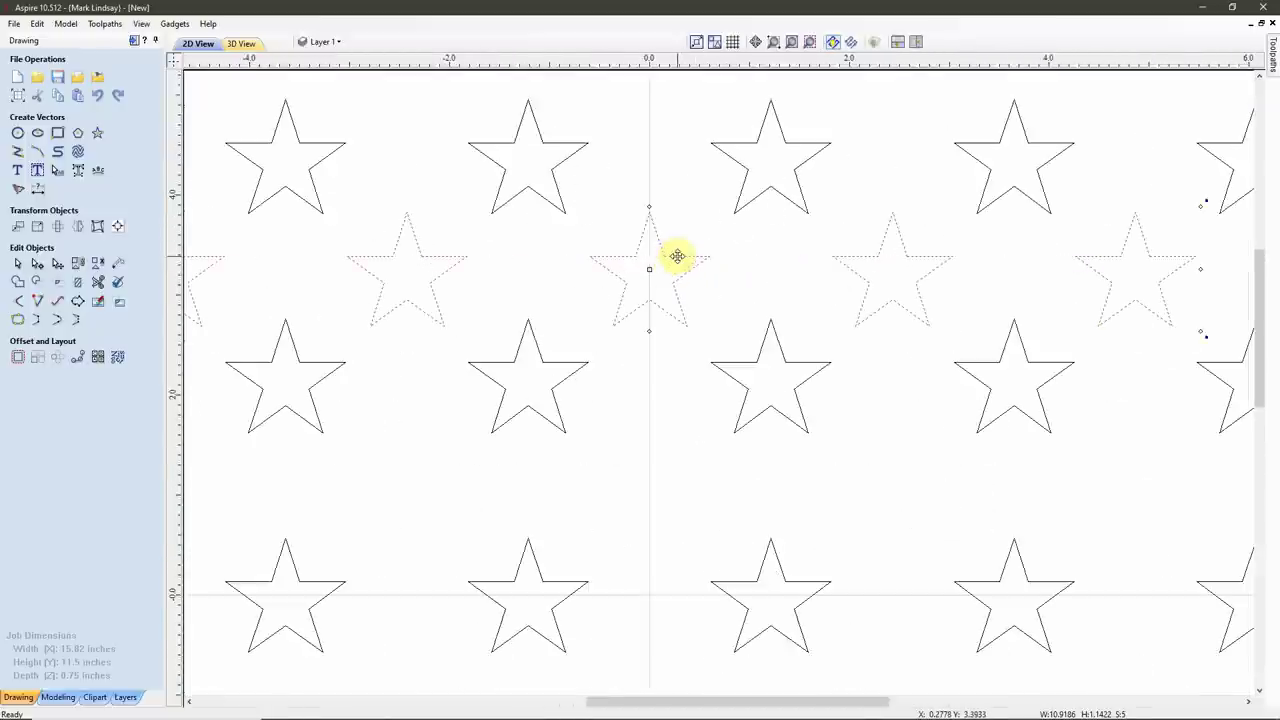
scroll(678, 257, "up", 2)
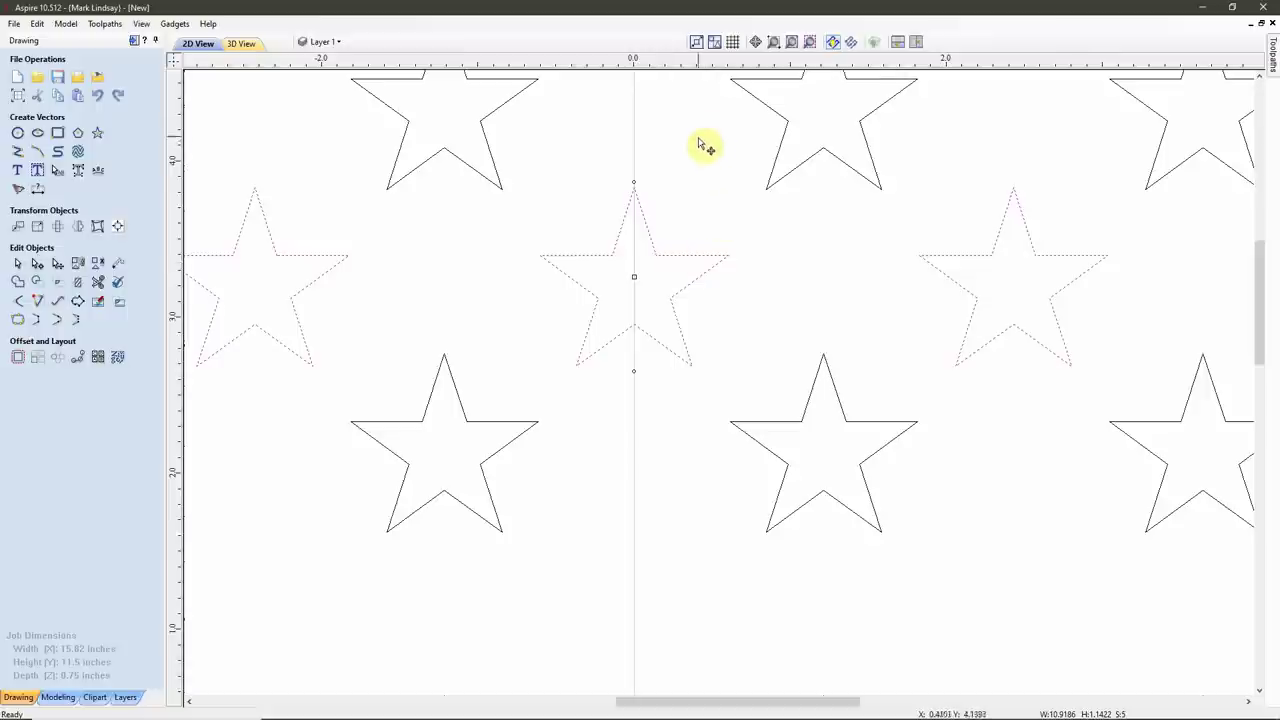
left_click(714, 42)
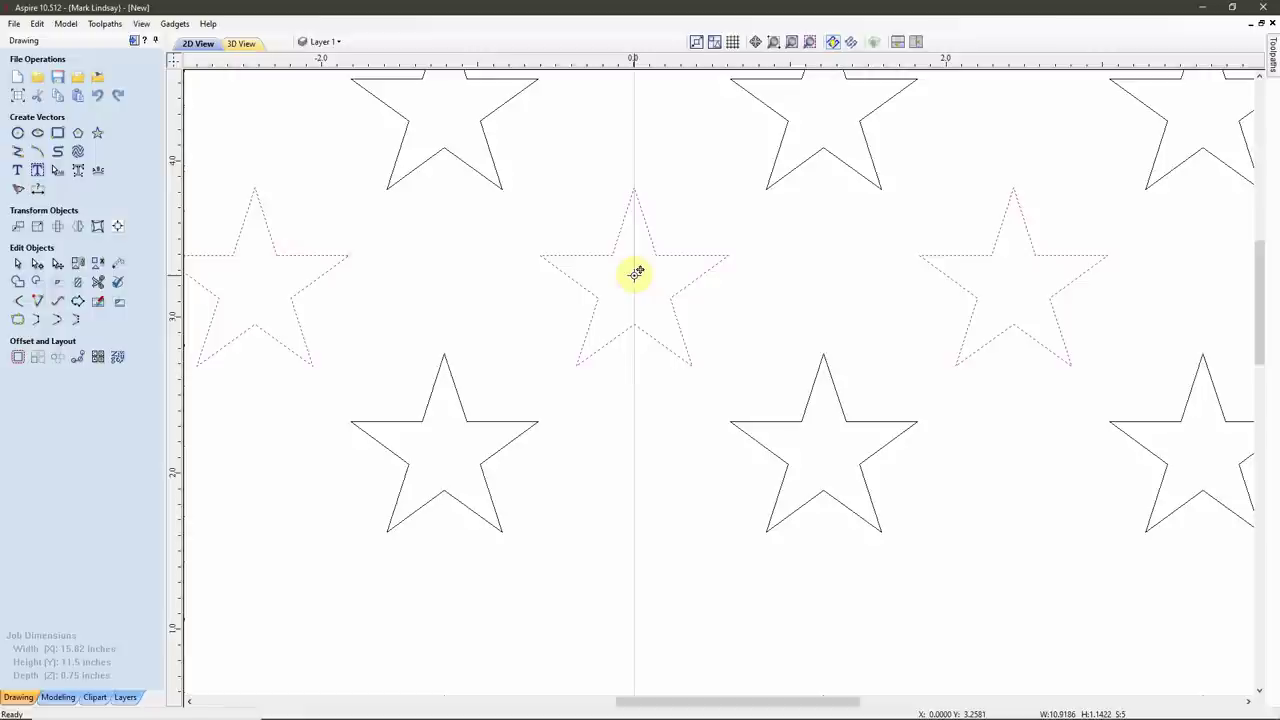
mouse_move(636, 272)
left_mouse_down()
mouse_move(600, 263)
mouse_move(502, 190)
mouse_move(448, 352)
mouse_move(632, 282)
left_mouse_up()
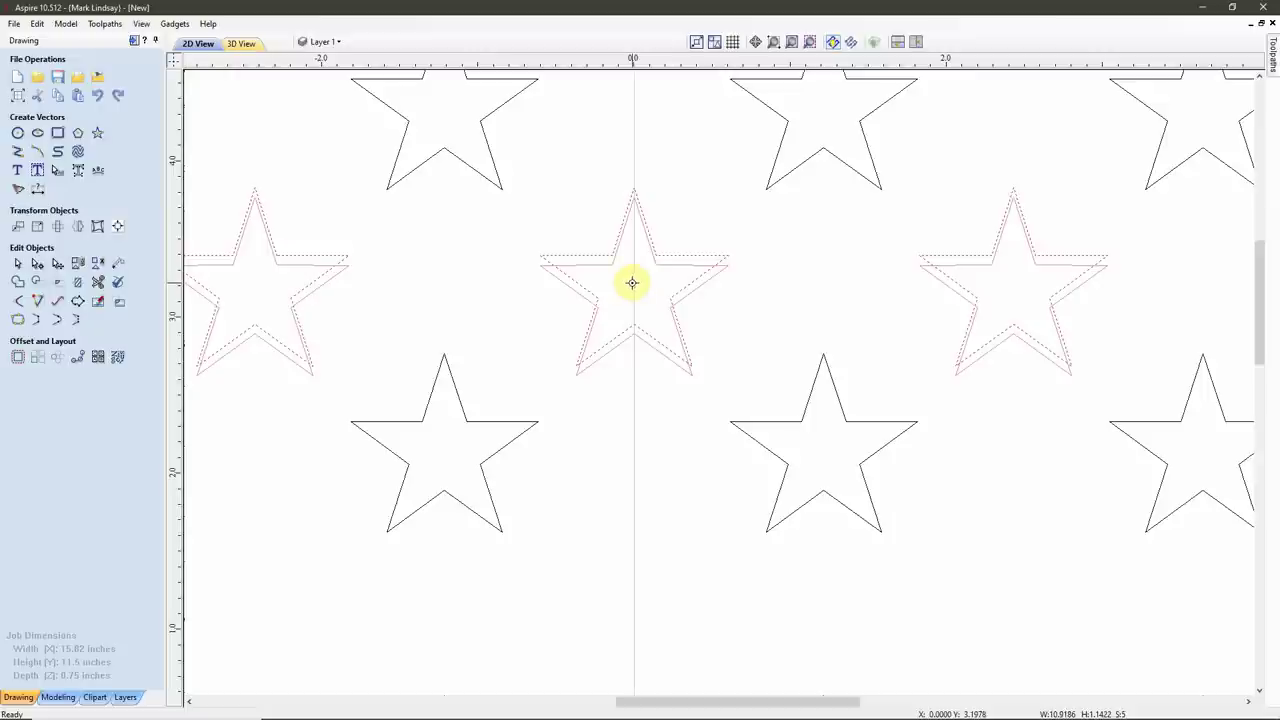
left_click_drag(632, 282, 632, 283)
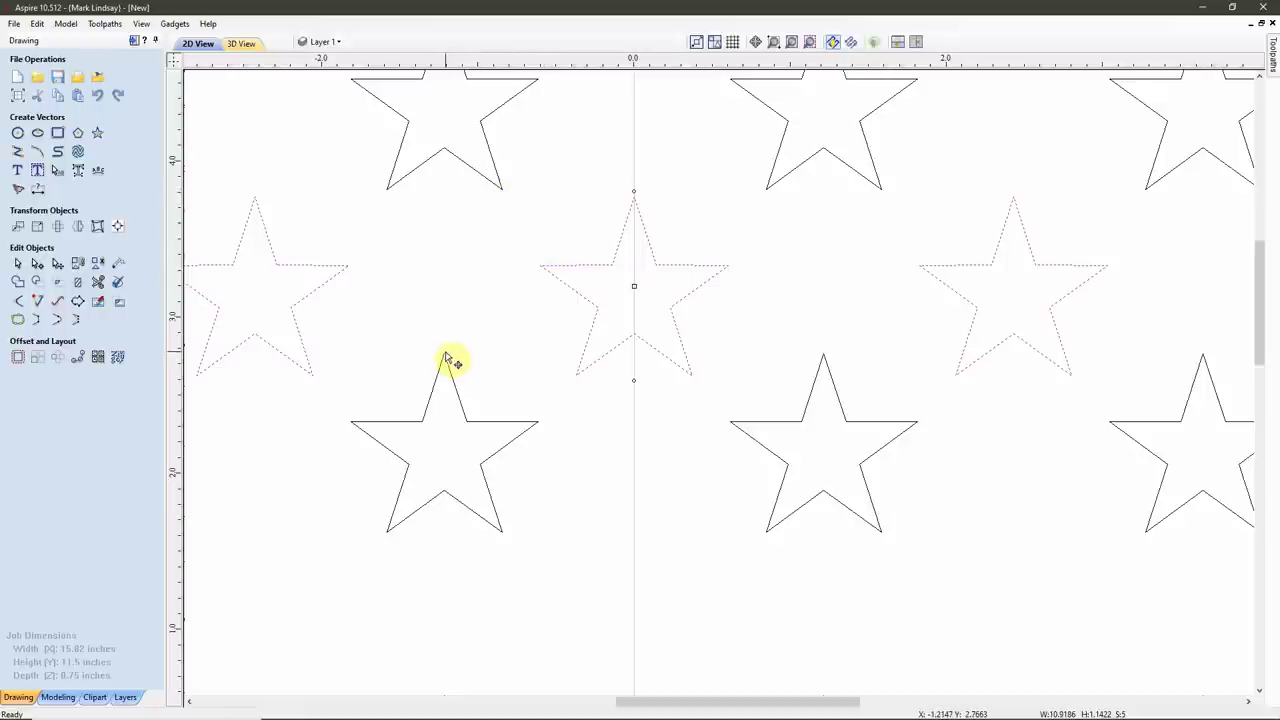
scroll(636, 285, "down", 3)
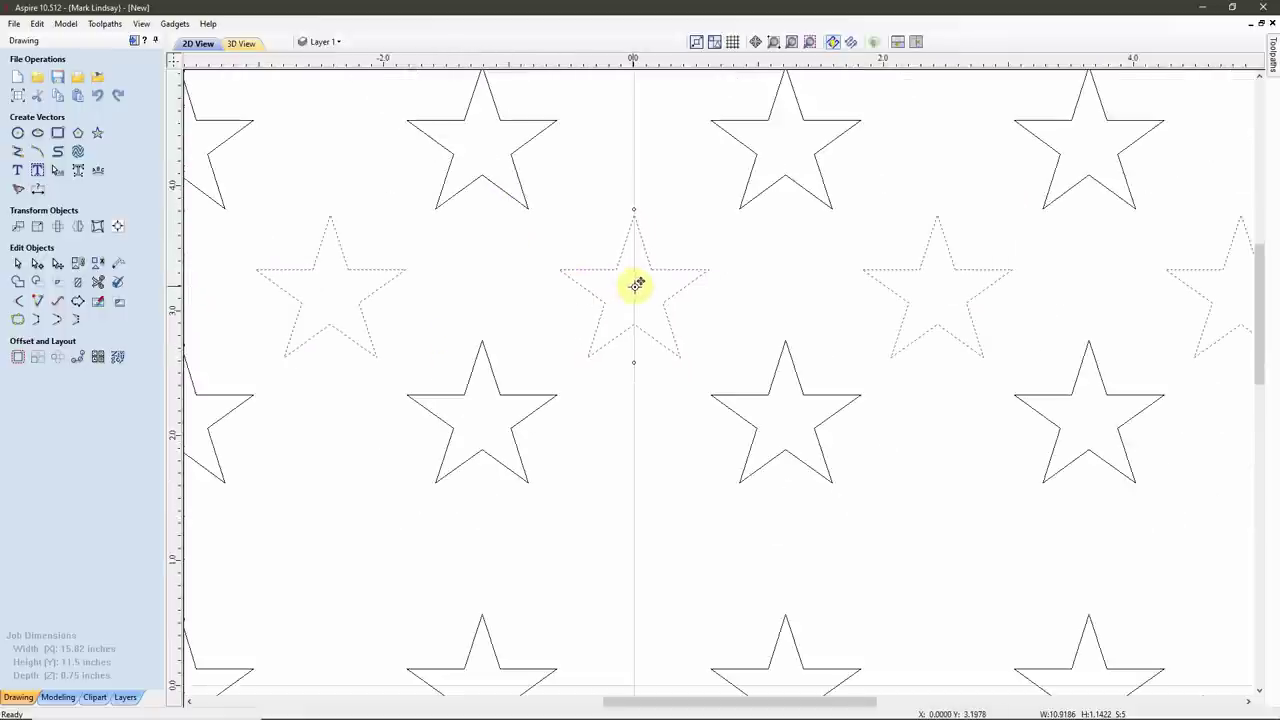
scroll(650, 298, "down", 3)
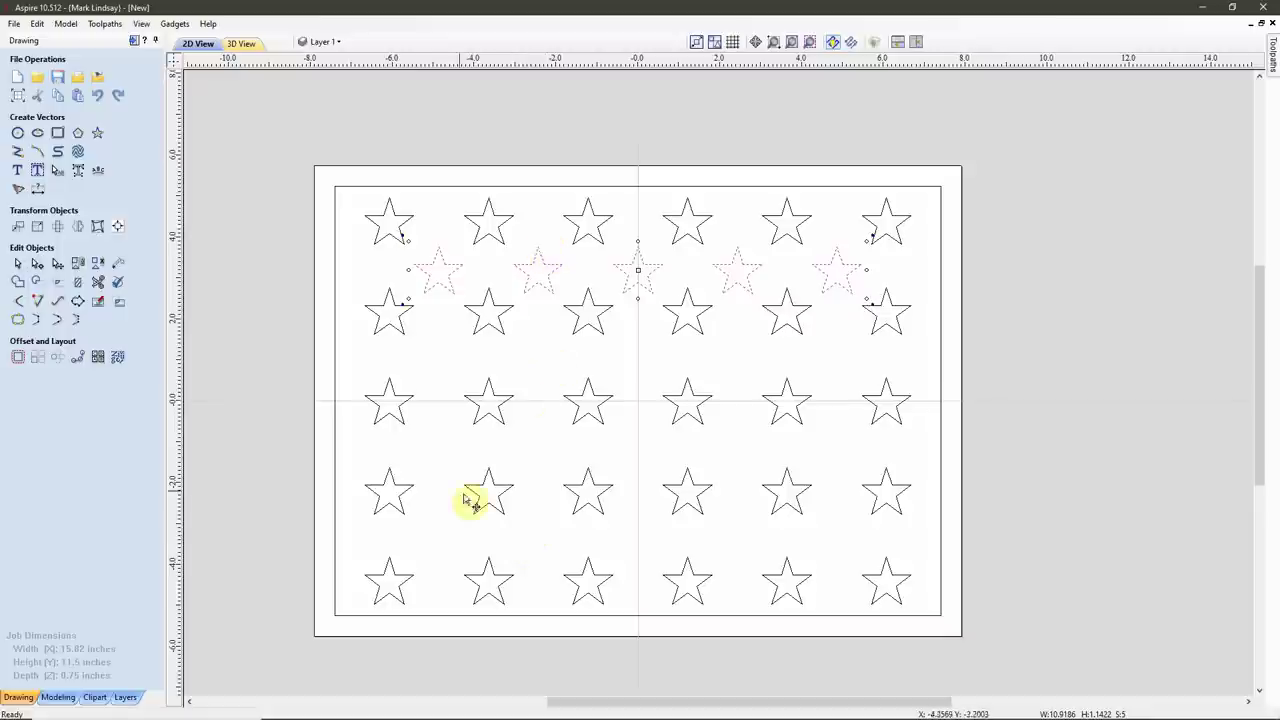
Step: Array-copy the five-star row into 4 rows, 1 column, with a -1.053 vertical gap
left_click(37, 357)
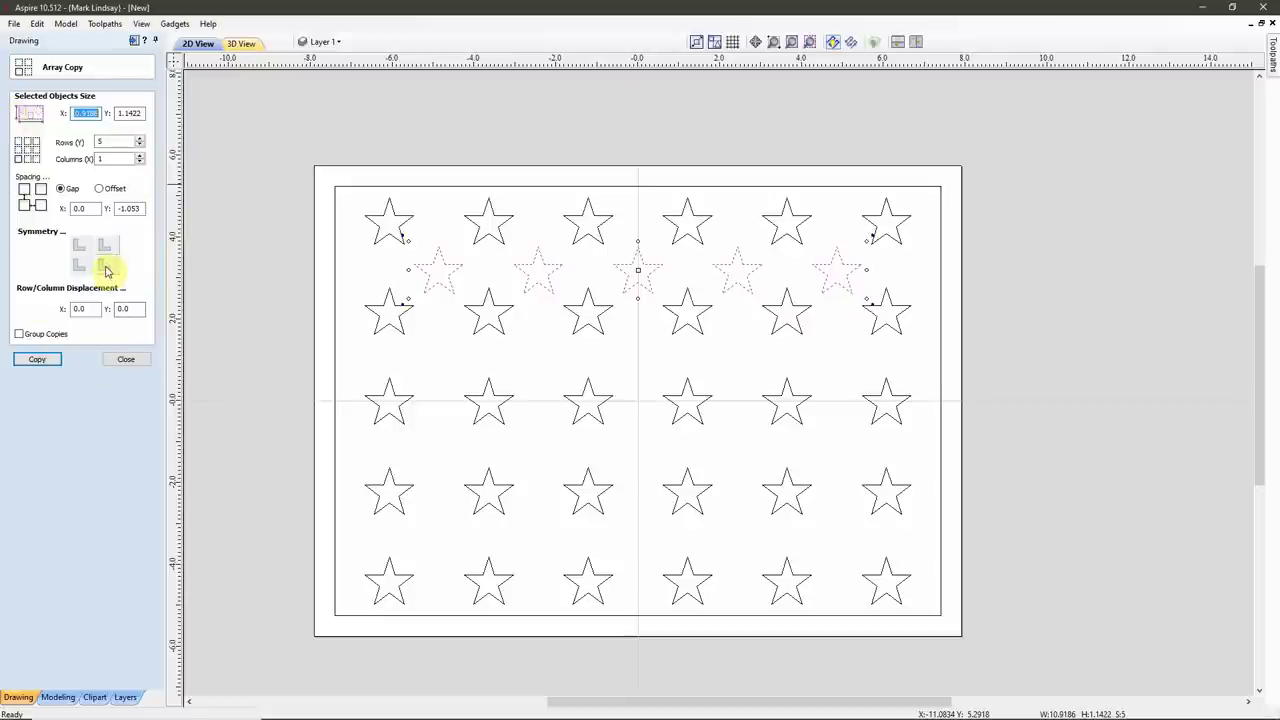
double_click(108, 142)
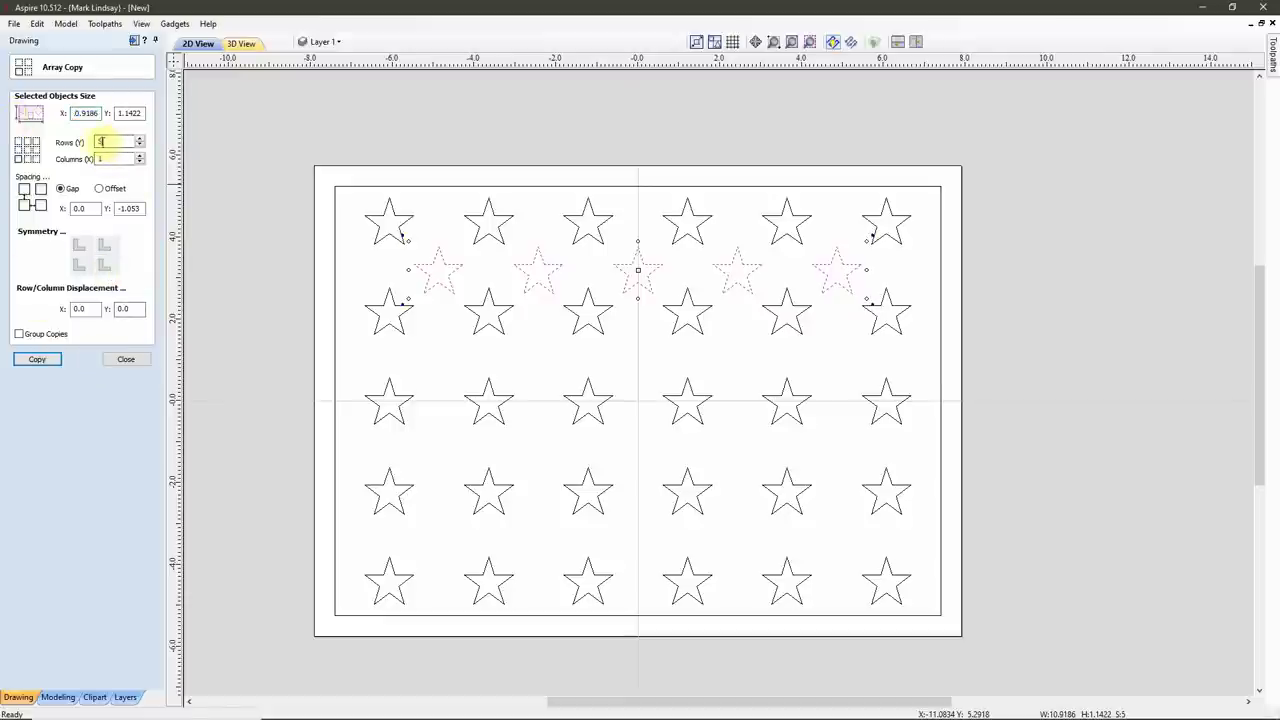
type("4")
double_click(140, 209)
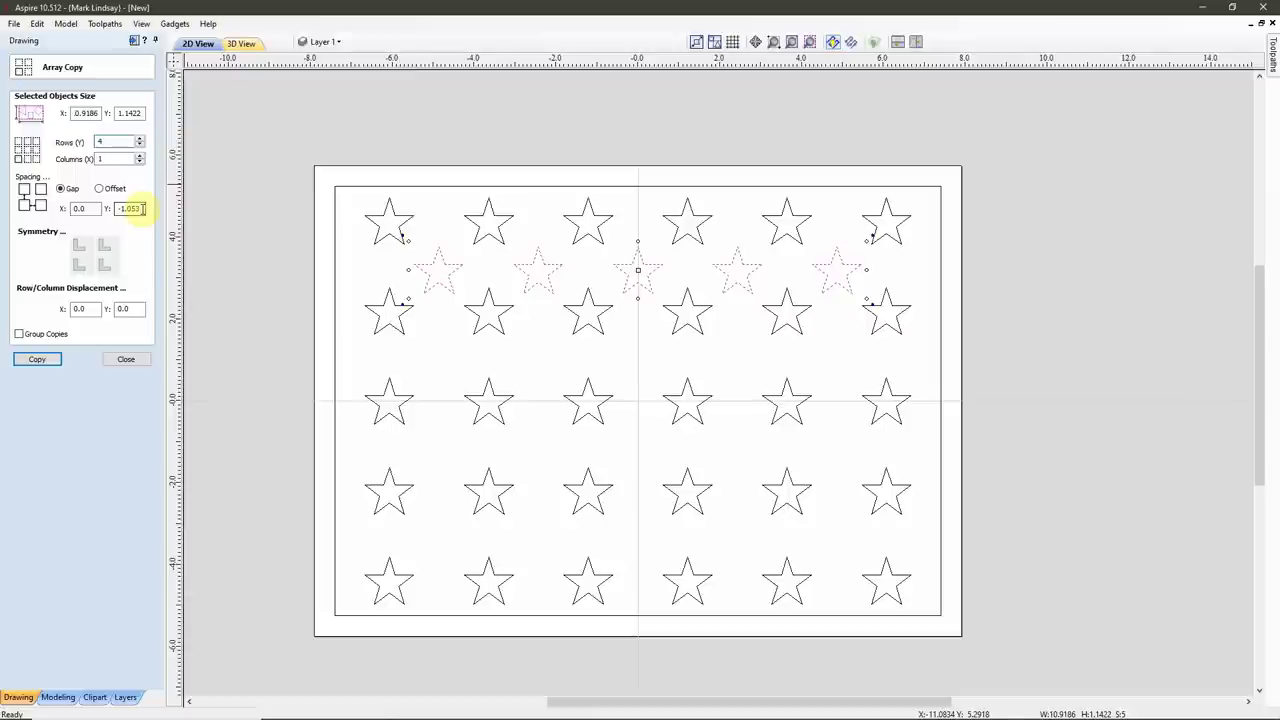
left_click(107, 163)
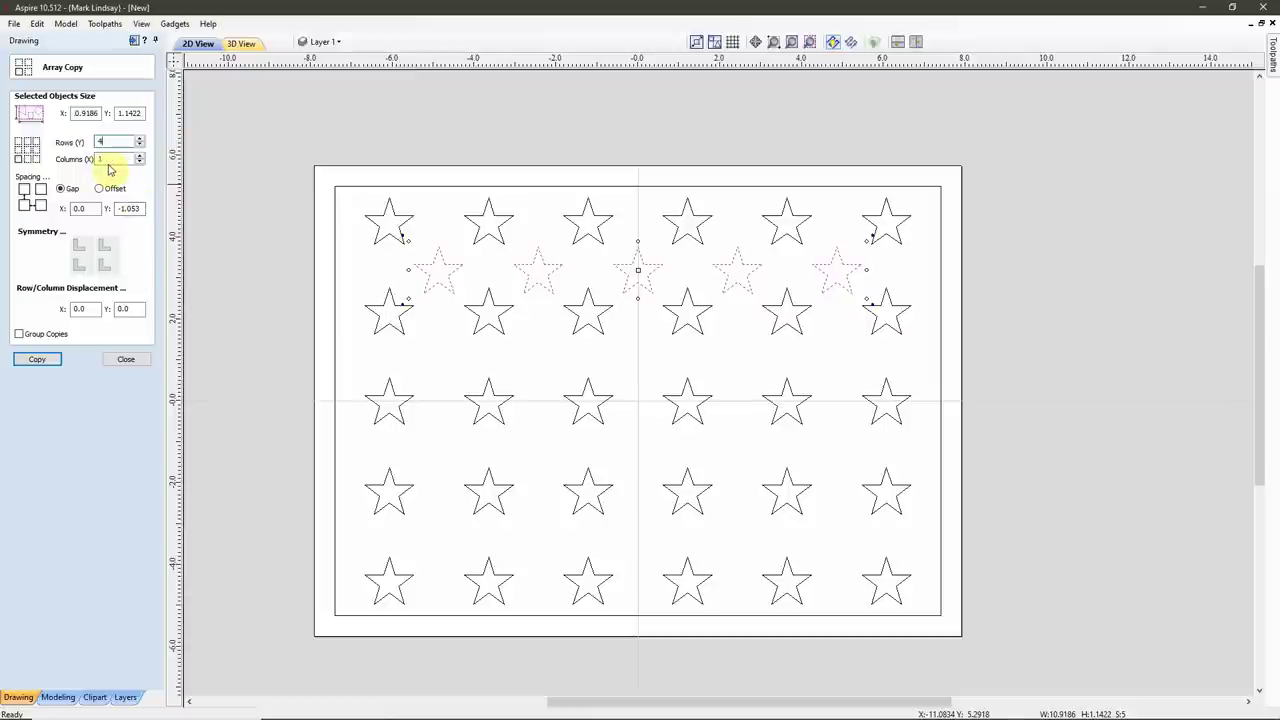
left_click(38, 359)
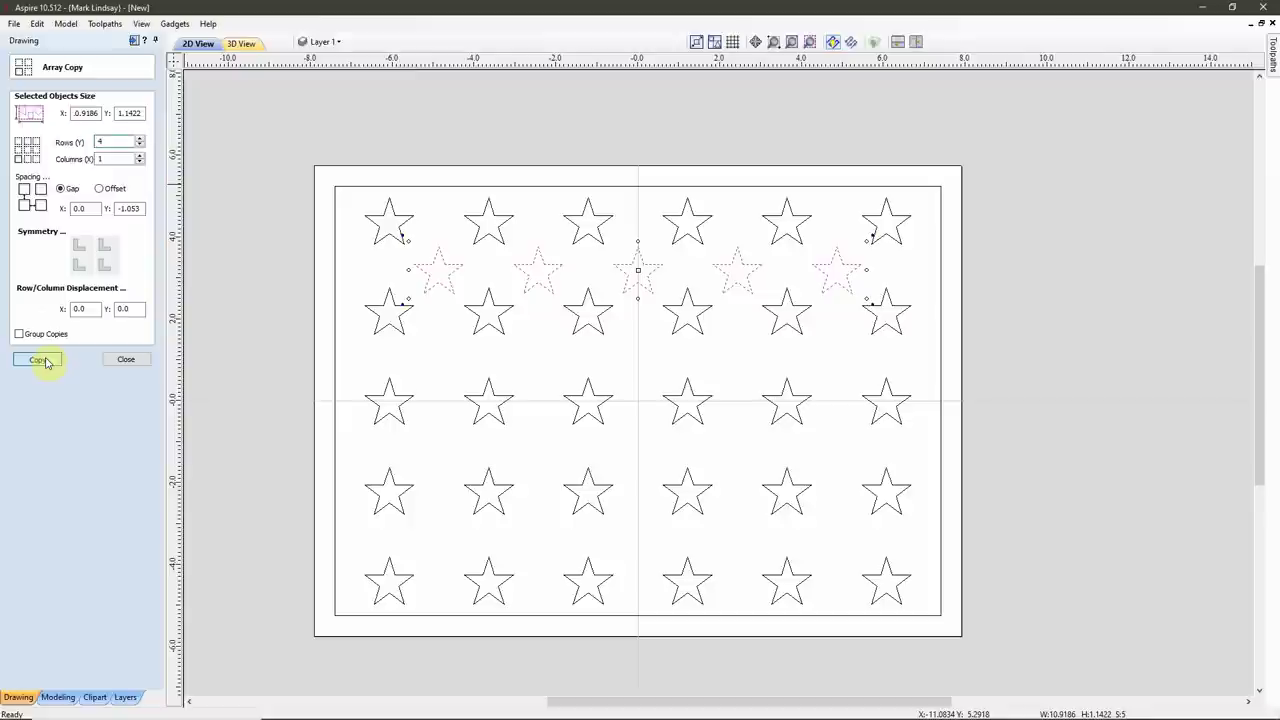
left_click(127, 362)
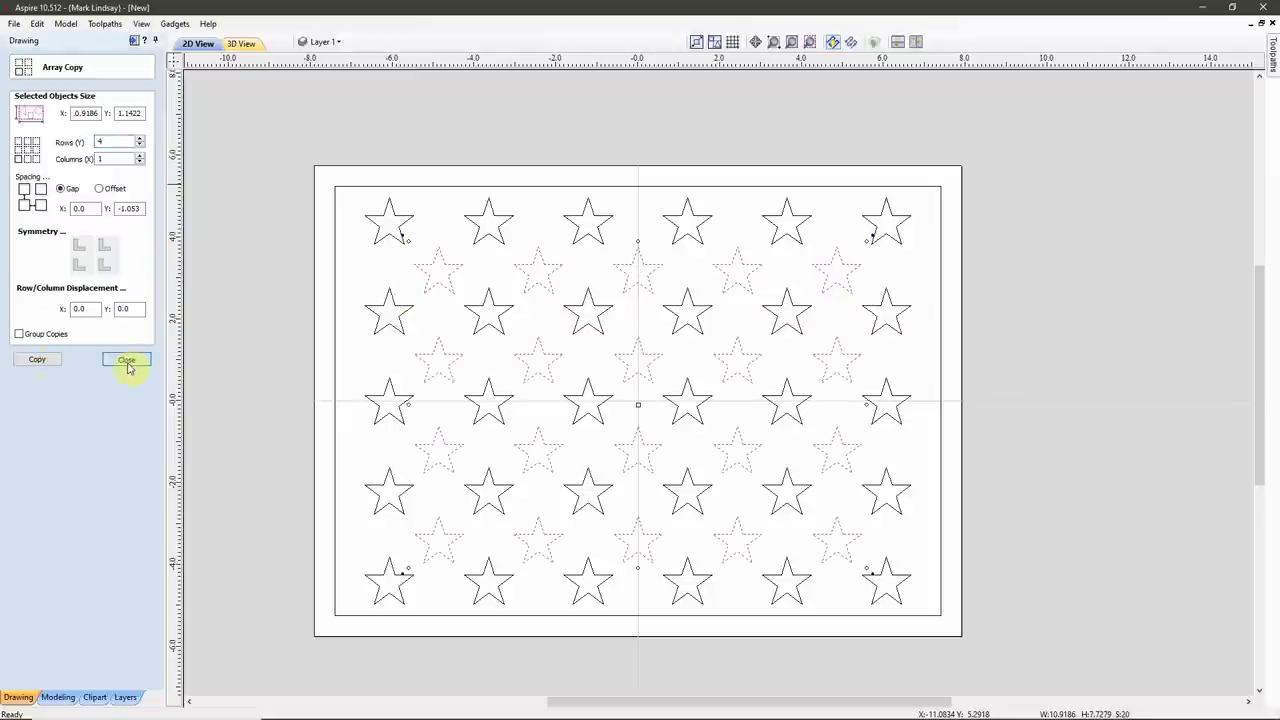
left_click(285, 334)
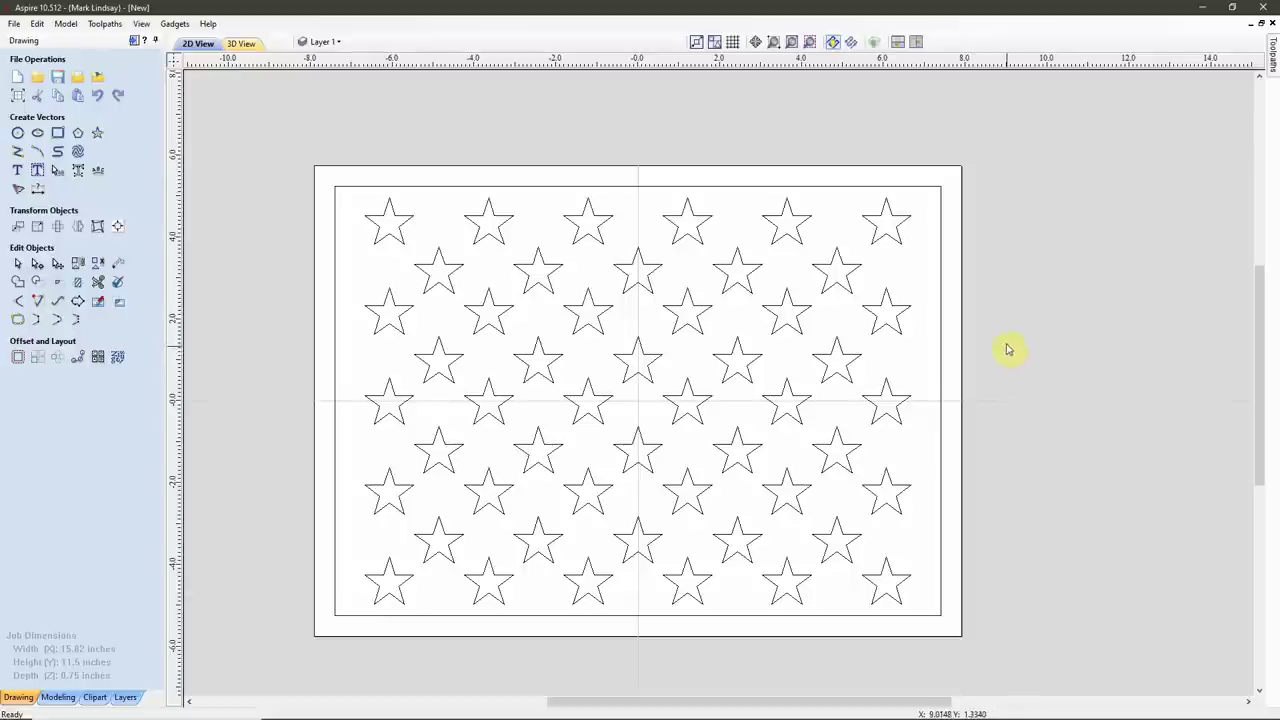
left_click_drag(331, 165, 933, 620)
left_click(78, 264)
left_click(1005, 195)
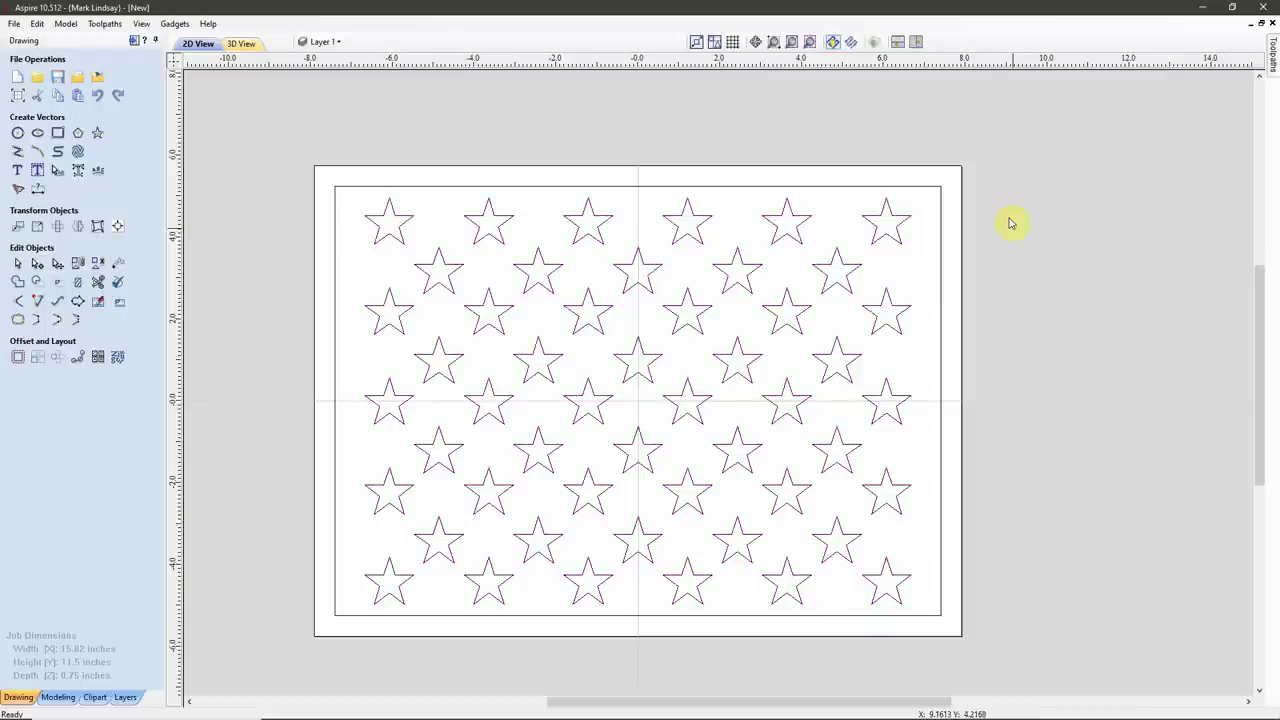
left_click(809, 44)
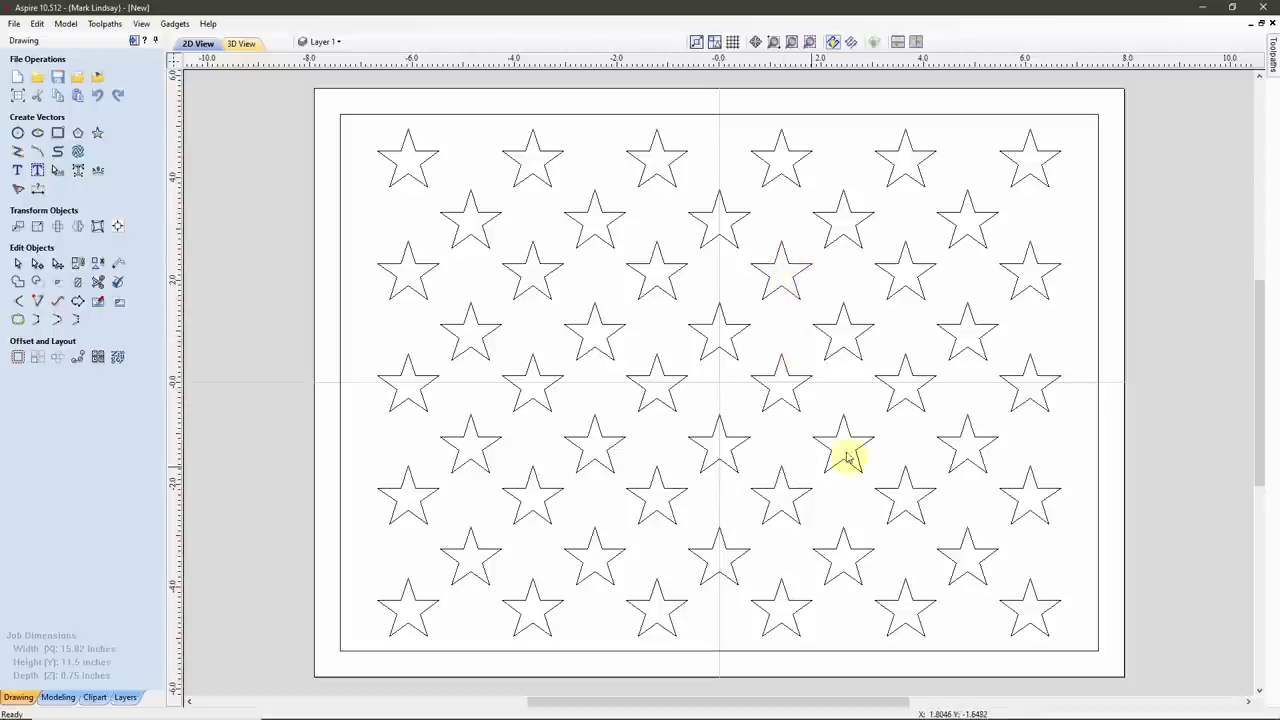
scroll(600, 268, "down", 1)
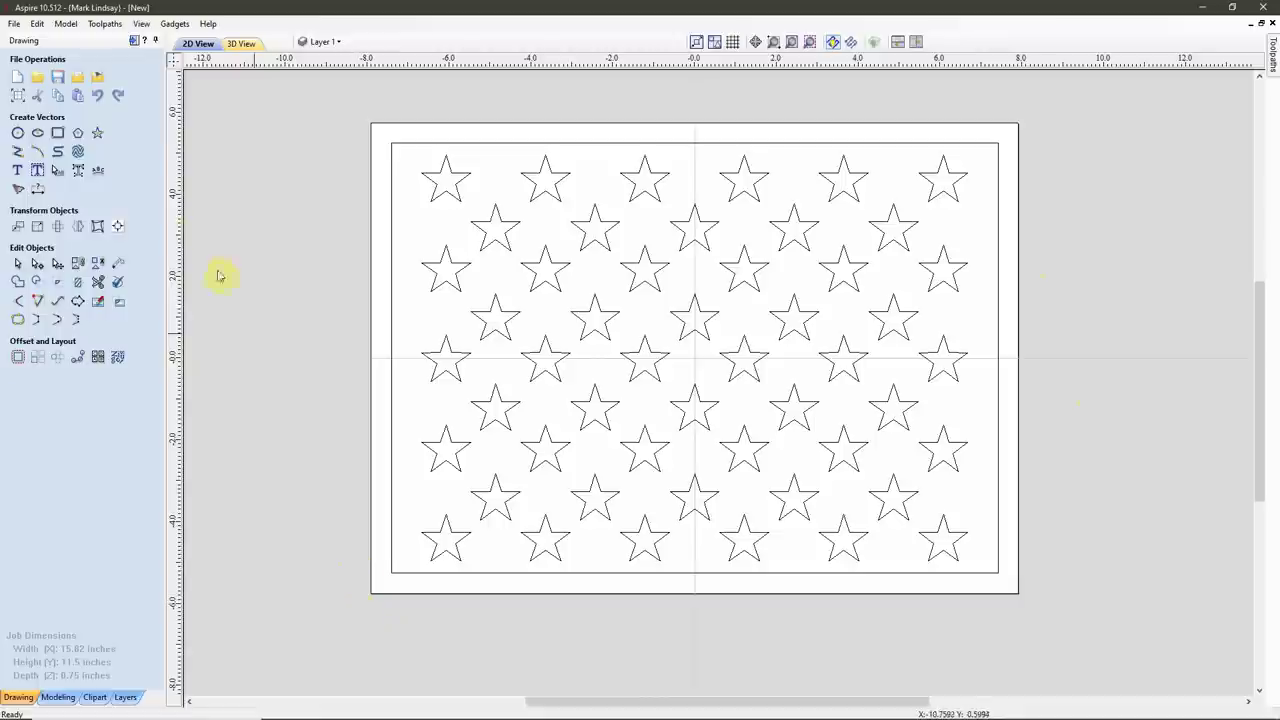
Step: Save the design as the template '10.5 tall union' in the US Flag folder
left_click(17, 24)
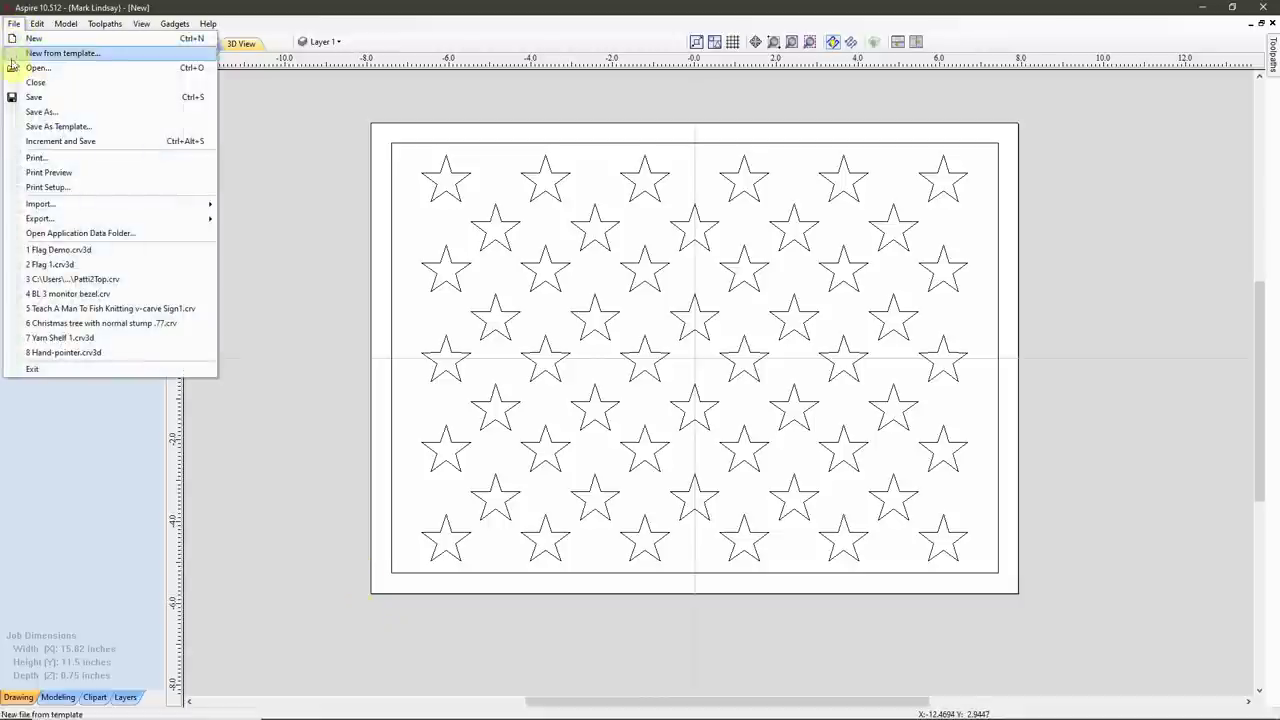
left_click(72, 127)
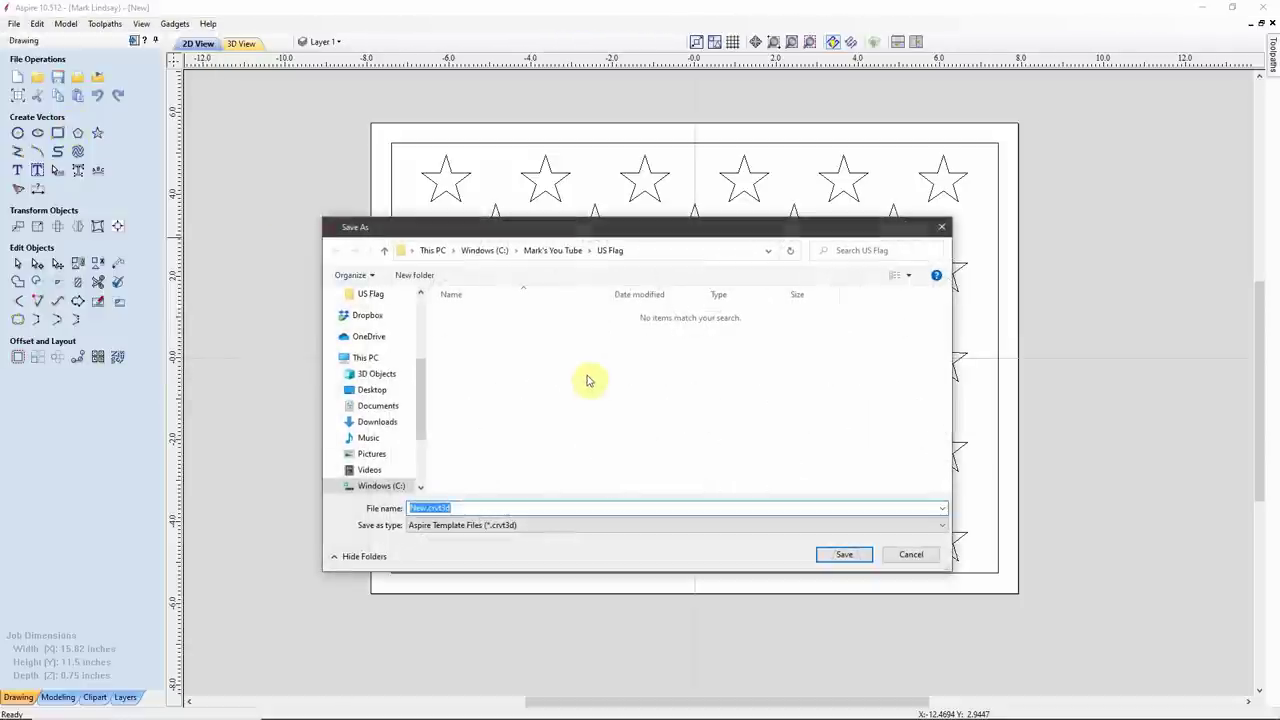
left_click(427, 508)
left_click_drag(427, 508, 400, 510)
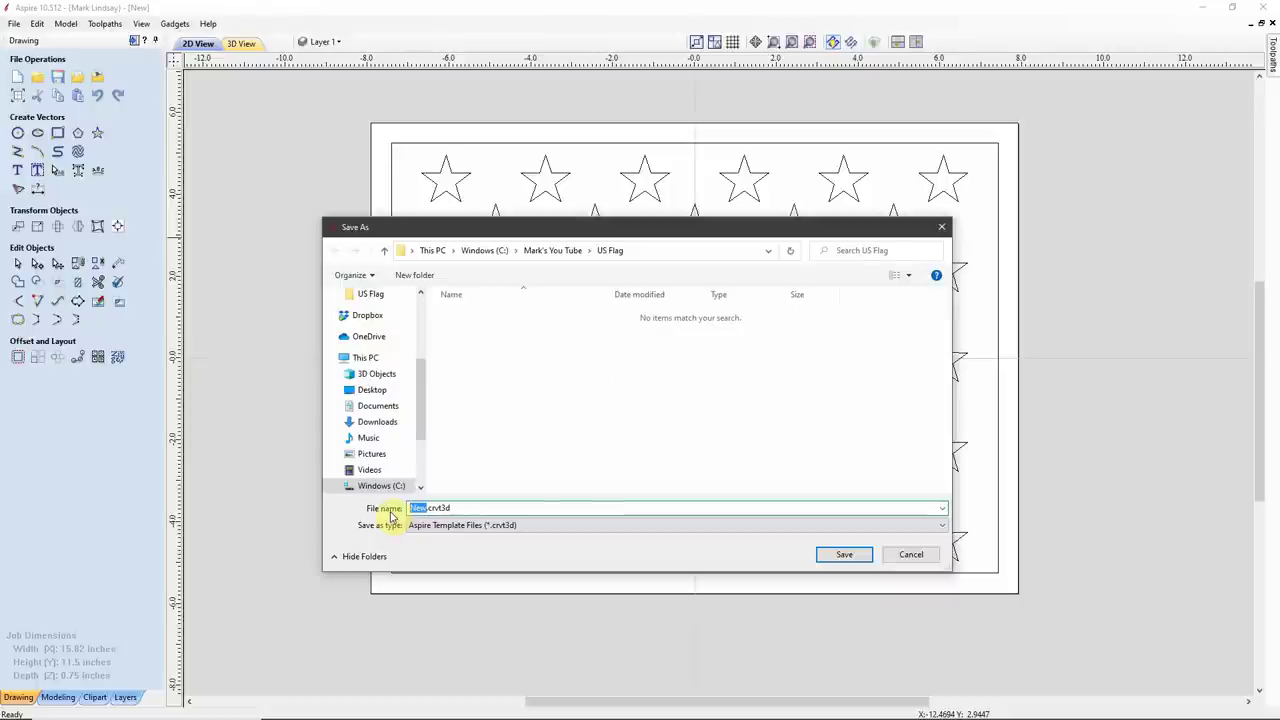
type("10.5 tall")
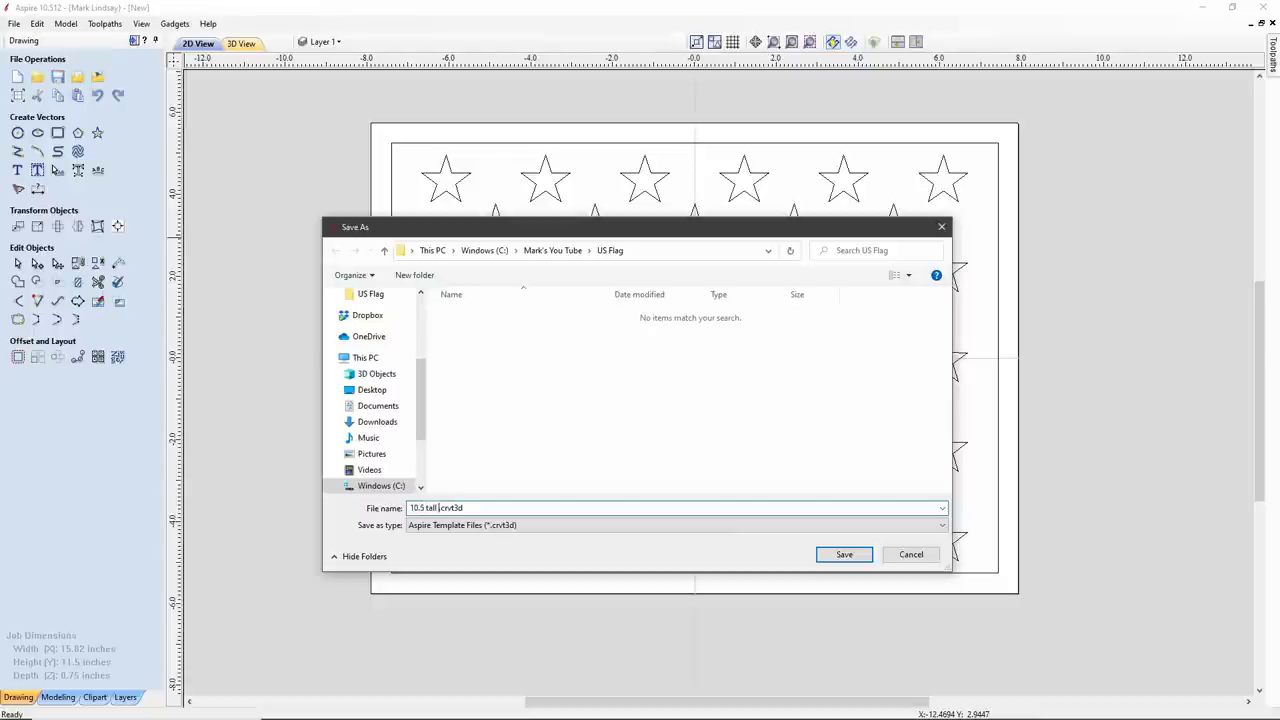
type(" union")
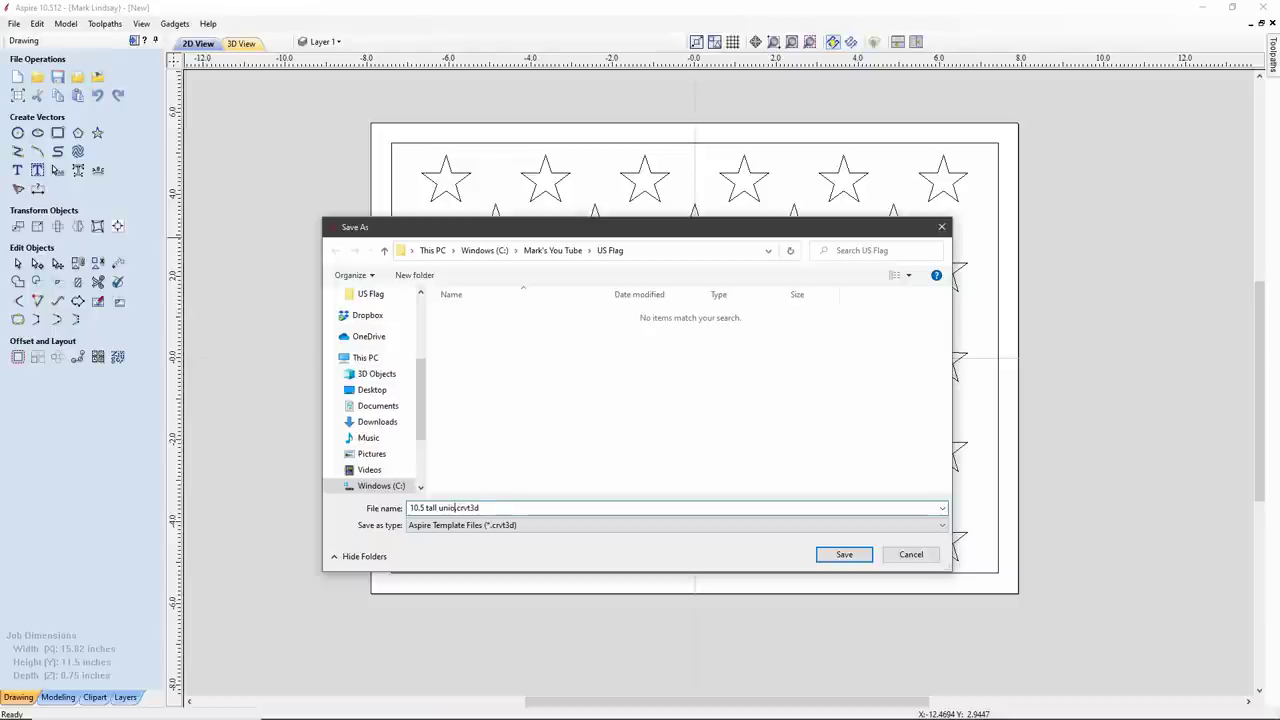
left_click(846, 556)
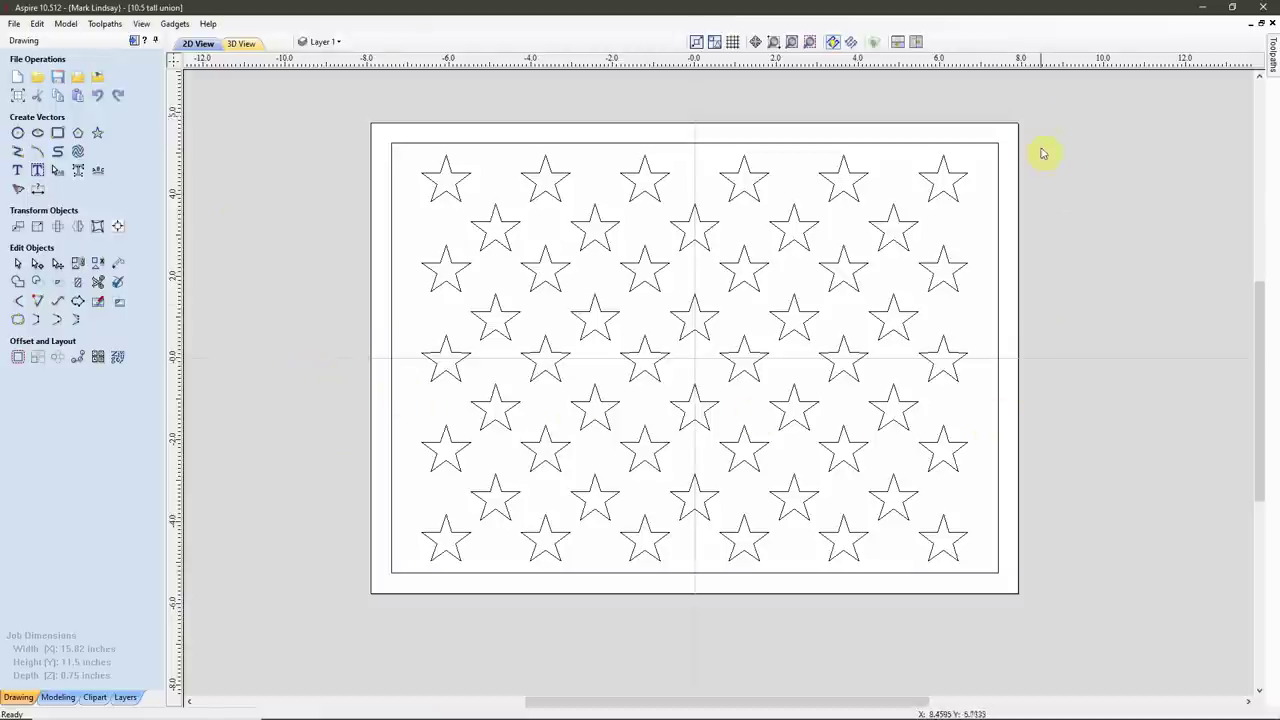
key("ctrl+a")
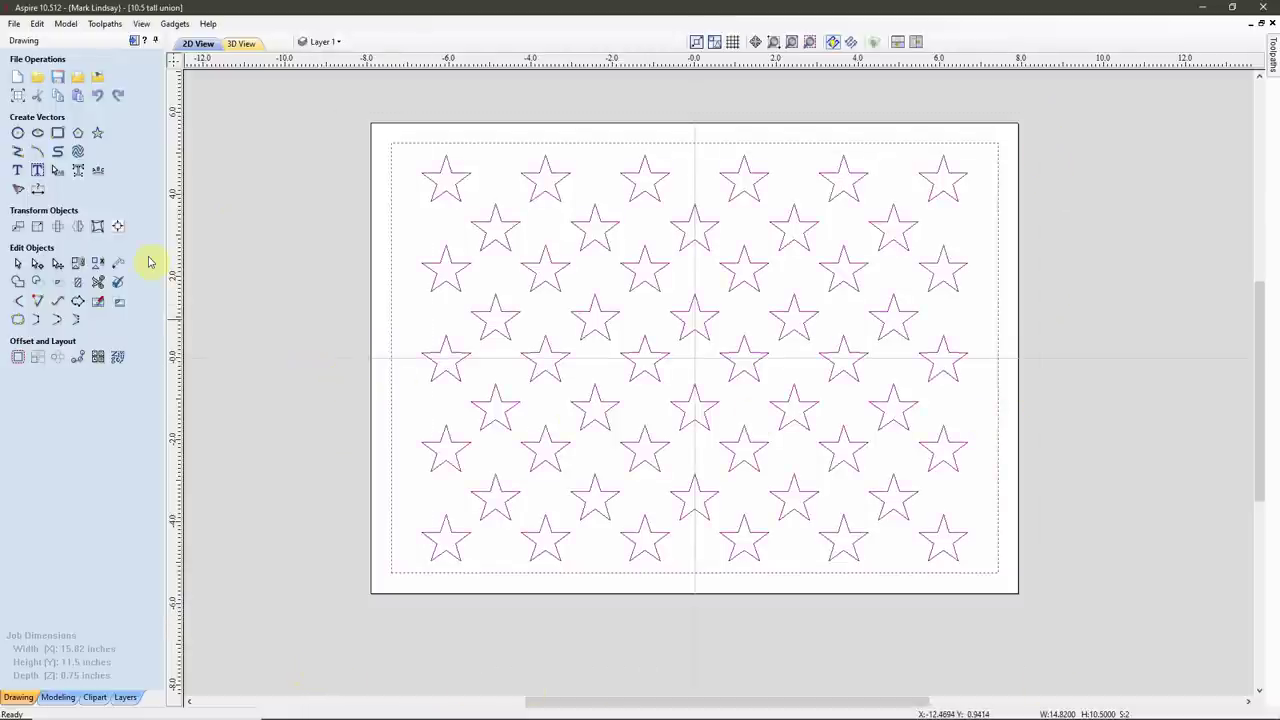
left_click(37, 227)
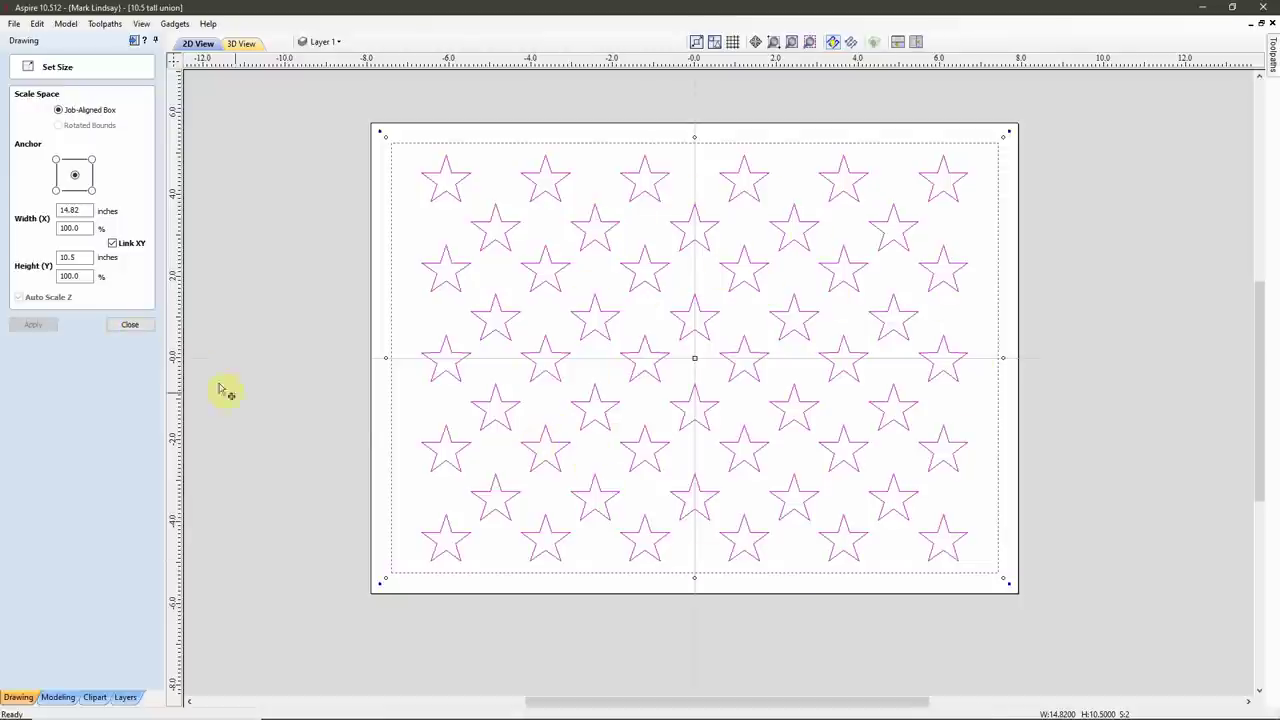
left_click(129, 324)
left_click(230, 353)
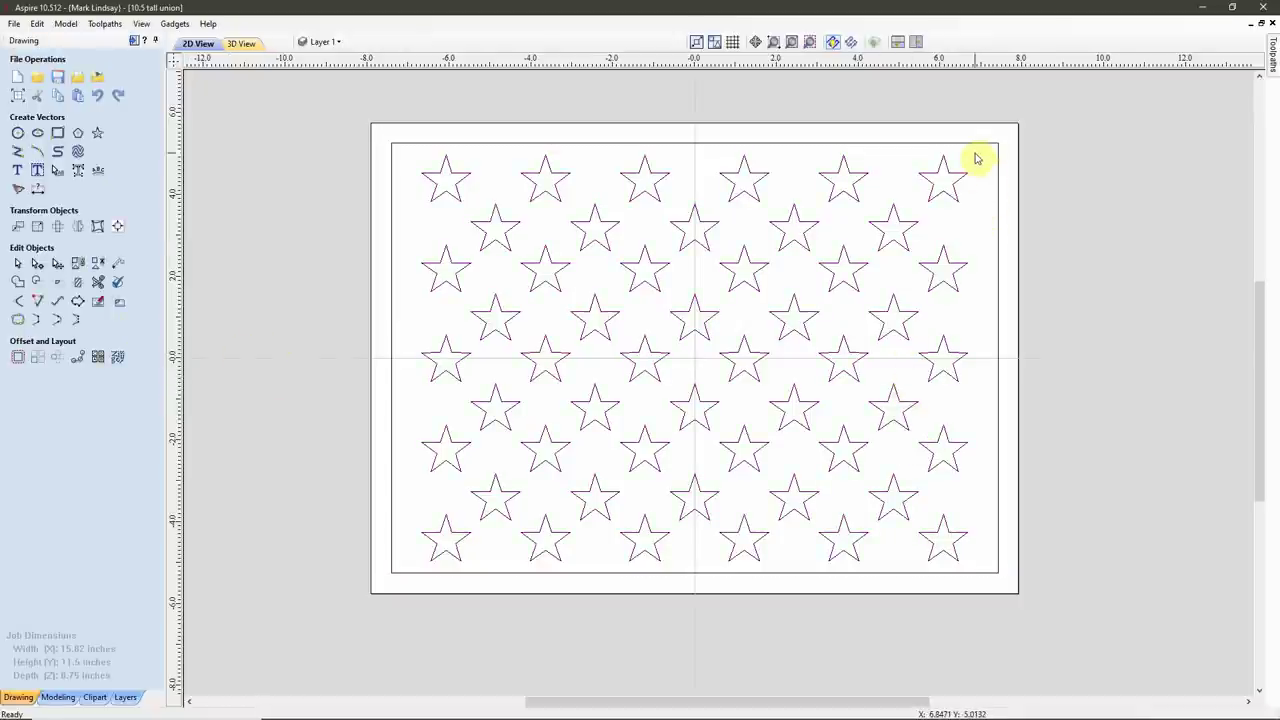
key("ctrl+a")
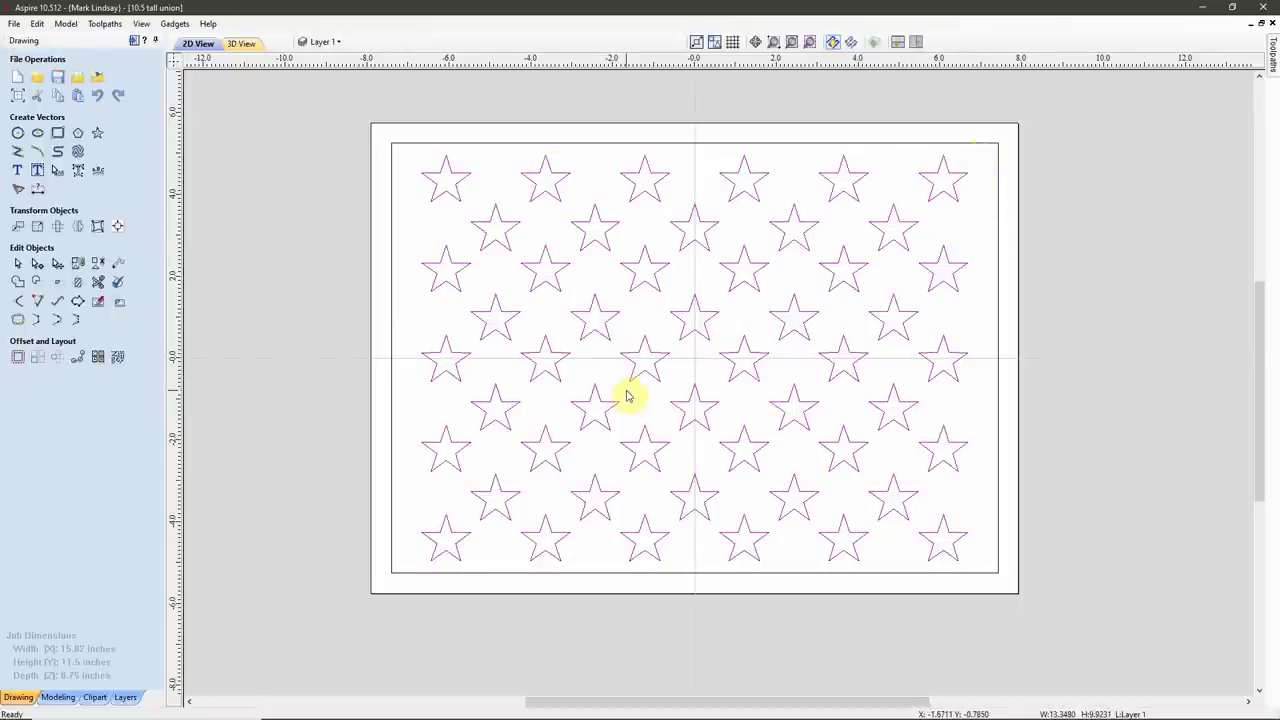
Step: Start a V-Carve/Engraving toolpath with Flat Depth and clearance tools turned off
left_click(134, 42)
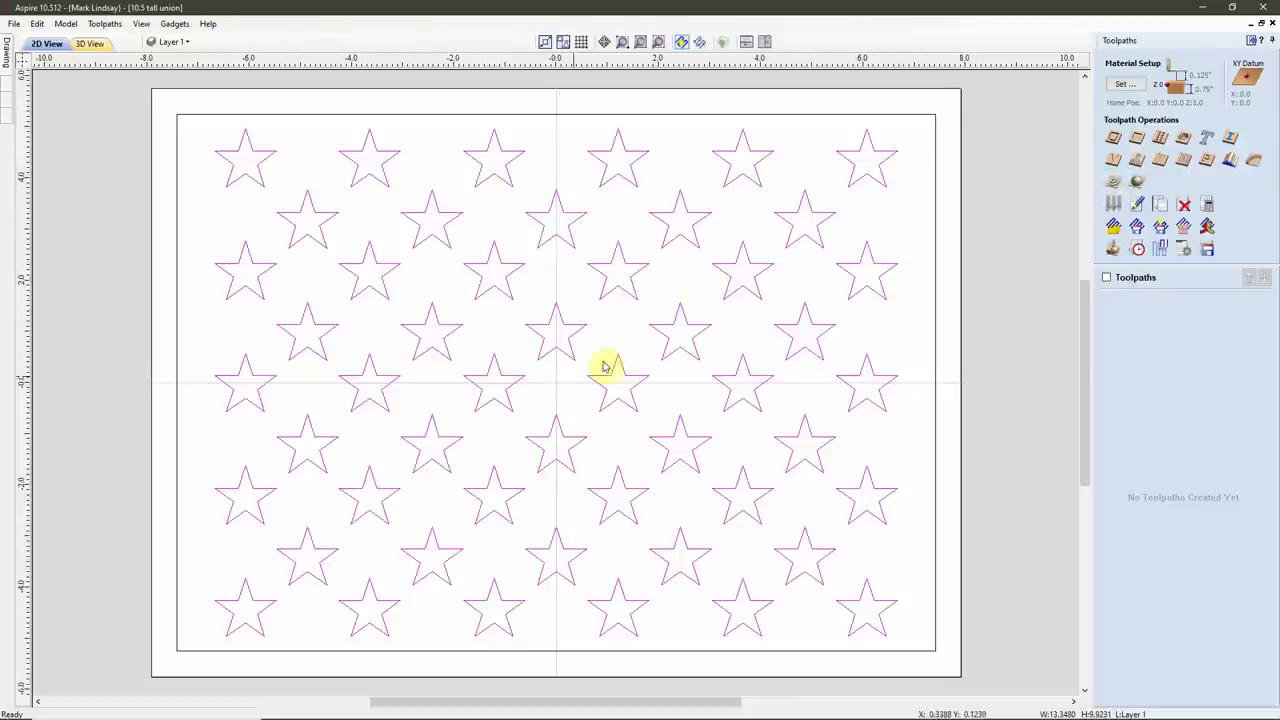
left_click(1116, 161)
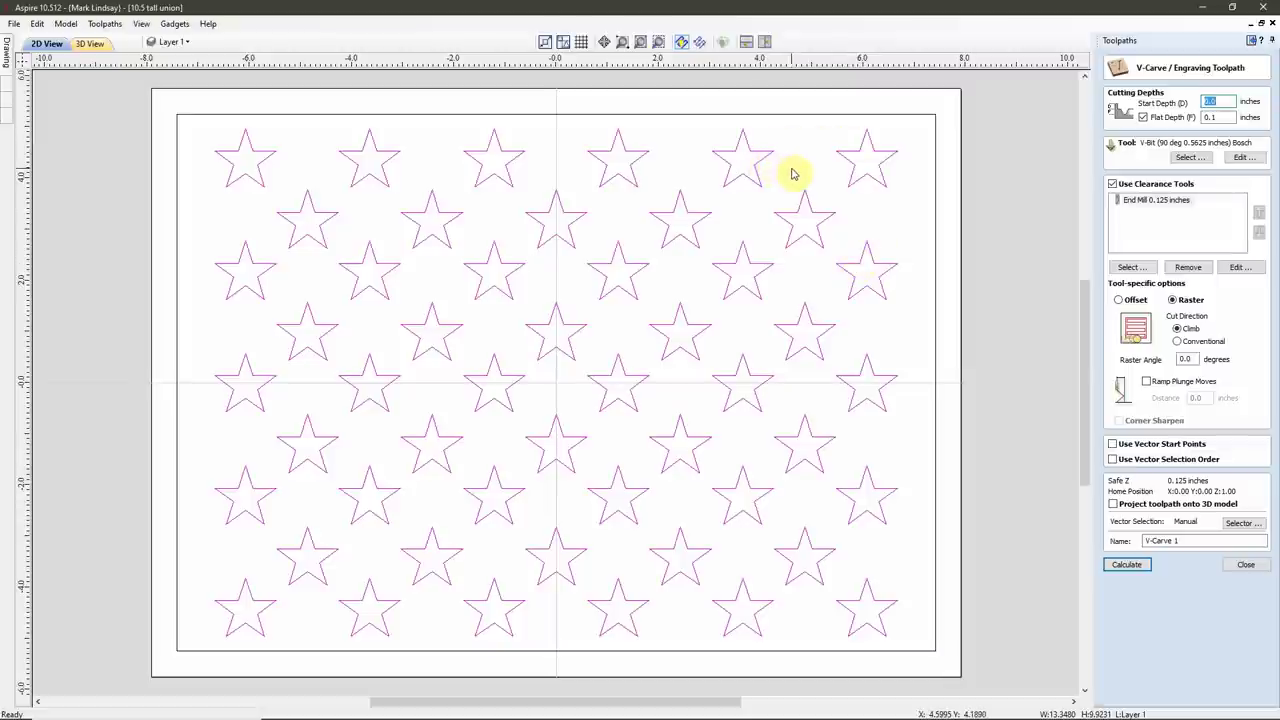
left_click(1143, 117)
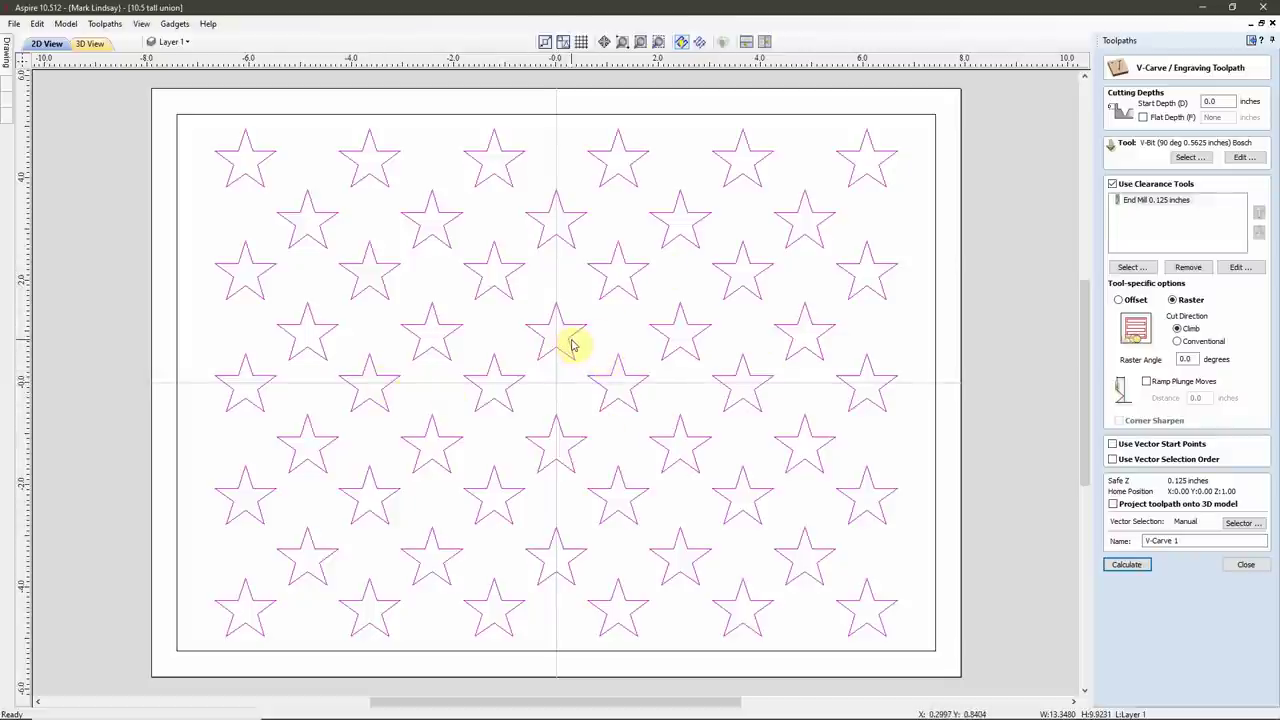
left_click(1112, 184)
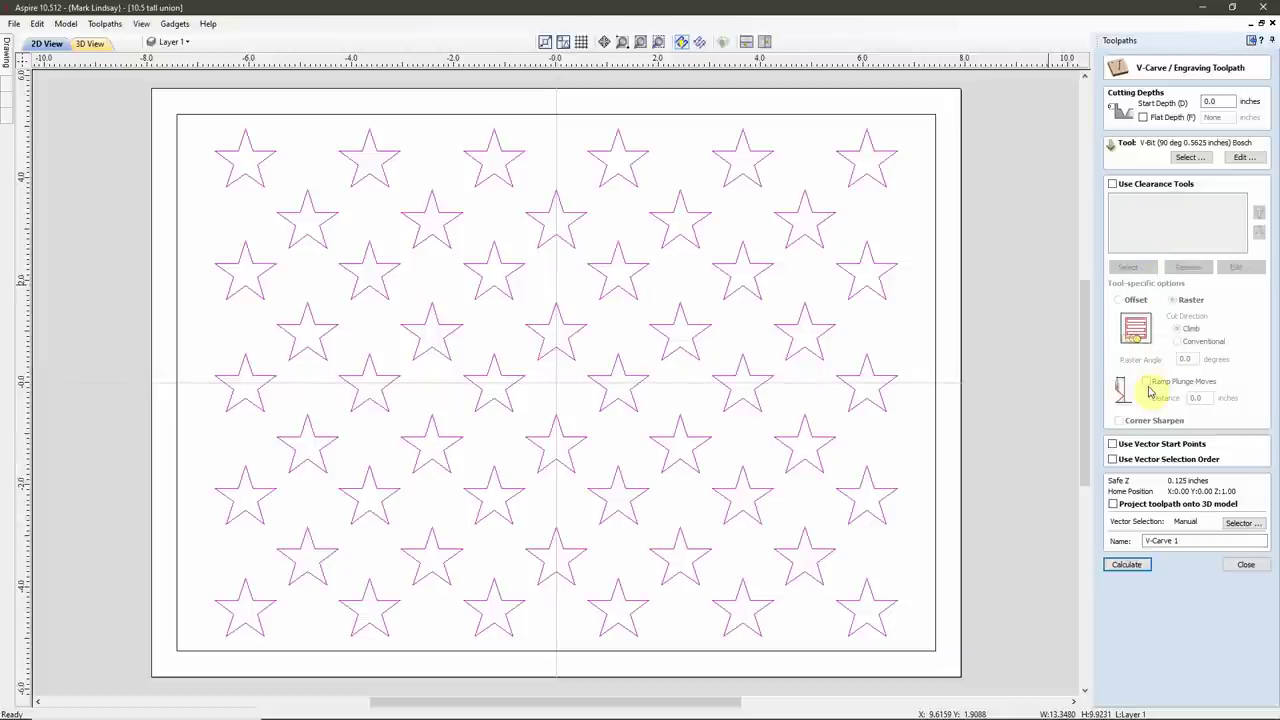
Step: Name the toolpath 'V-Carve Stars' and calculate it
left_click(1170, 541)
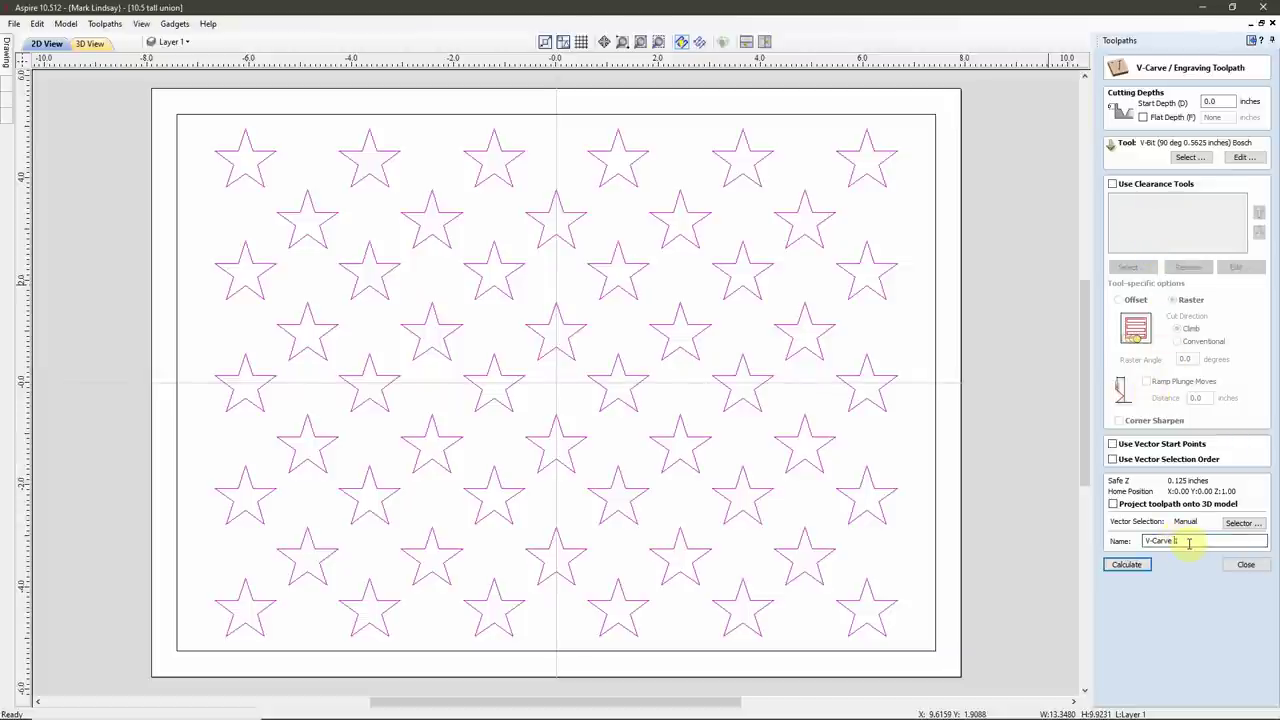
left_click_drag(1188, 542, 1173, 512)
type("Stars")
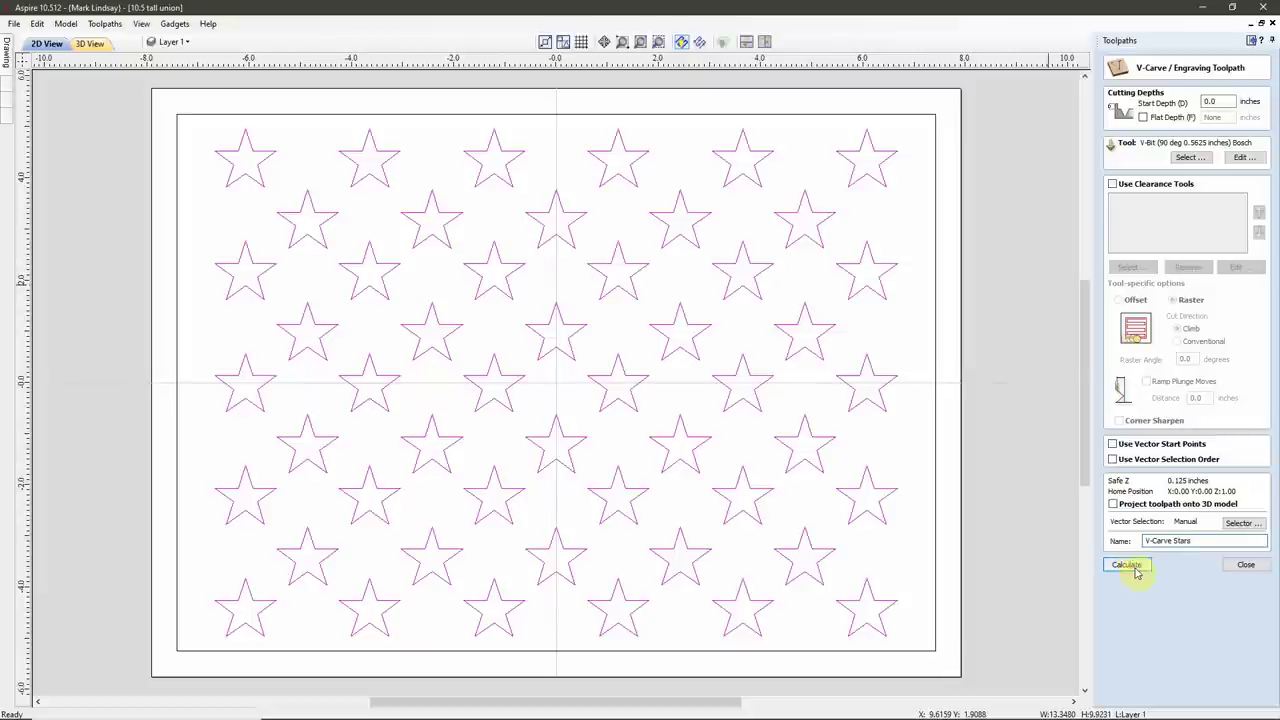
left_click(1127, 564)
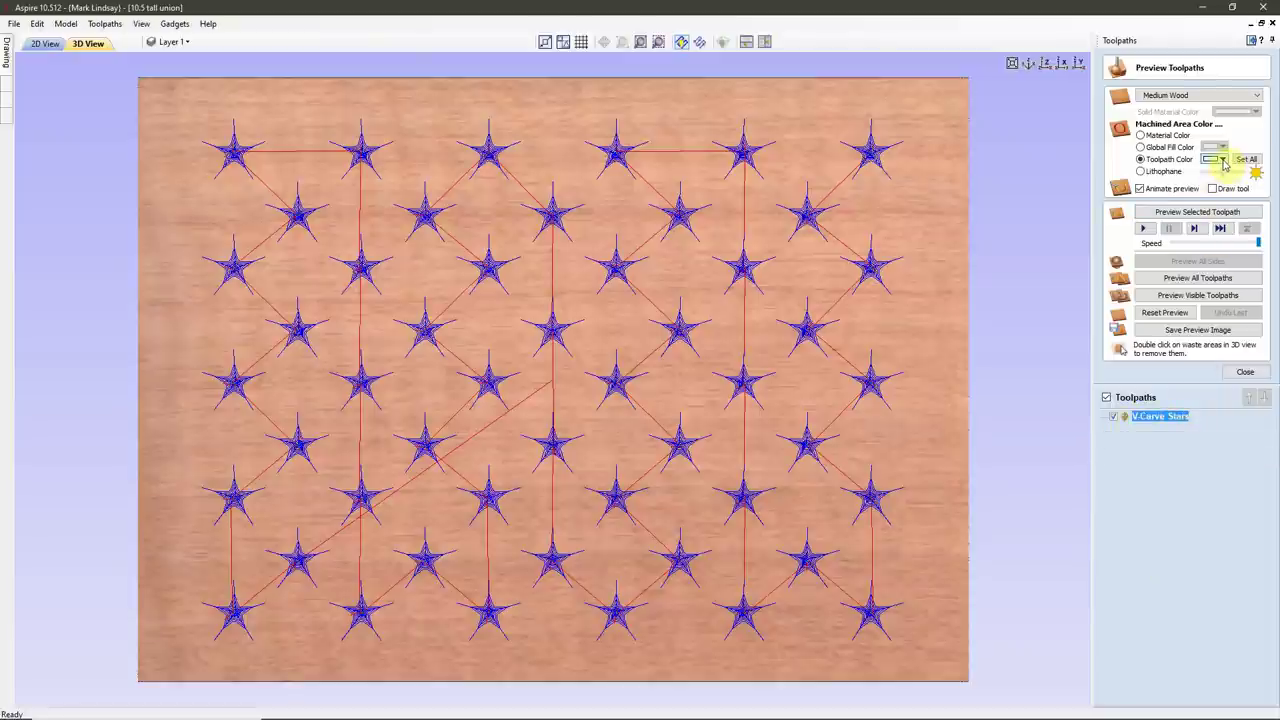
Step: Set the carved-area colour to black and simulate the V-Carve Stars toolpath
left_click(1222, 160)
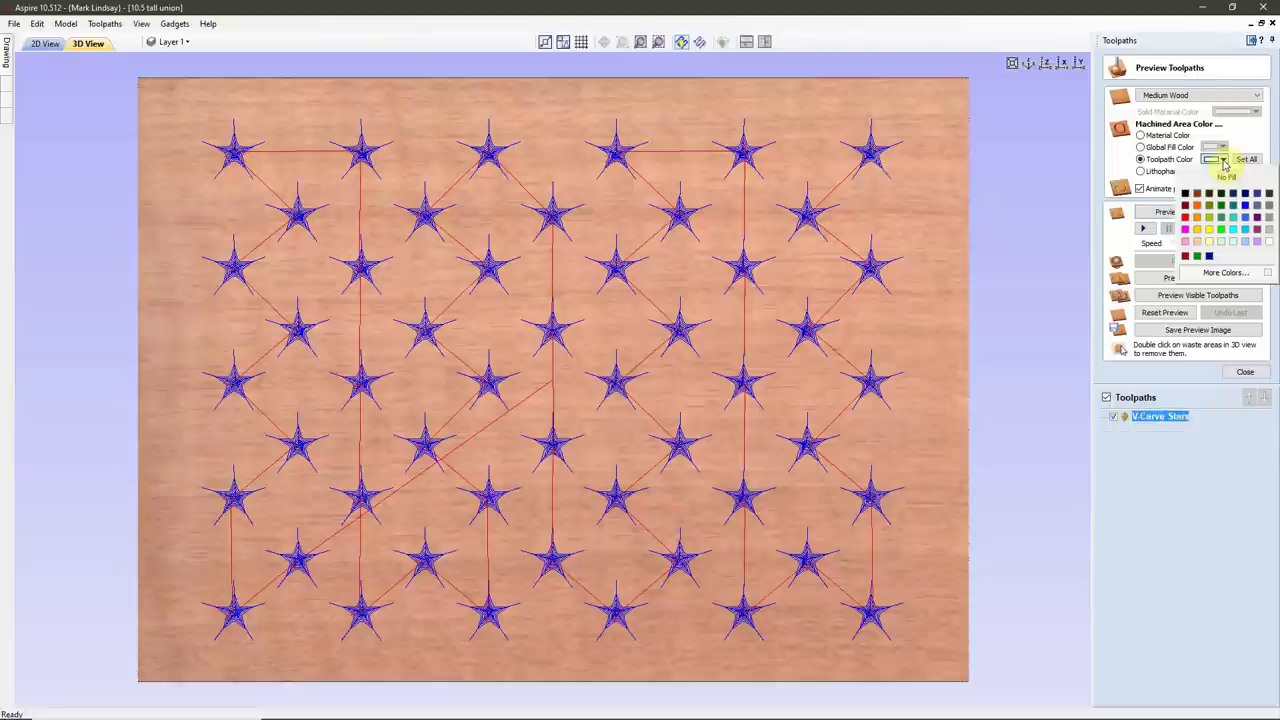
left_click(1186, 196)
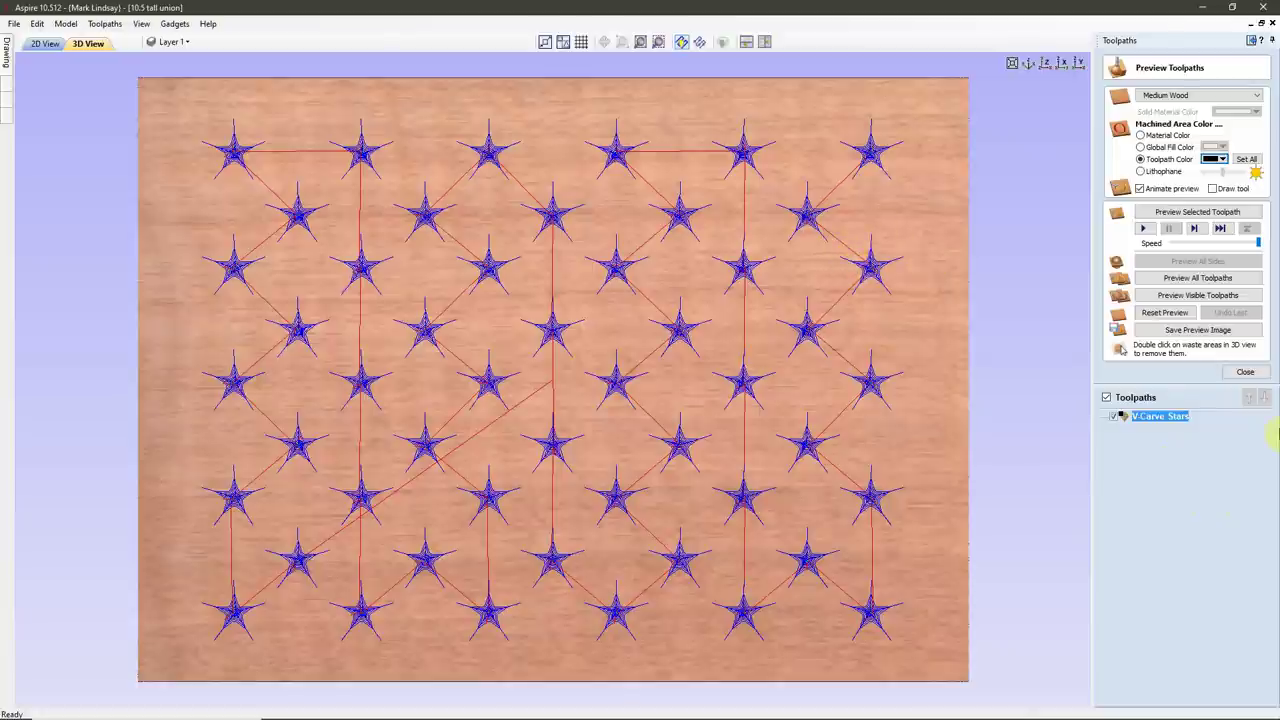
left_click(1195, 212)
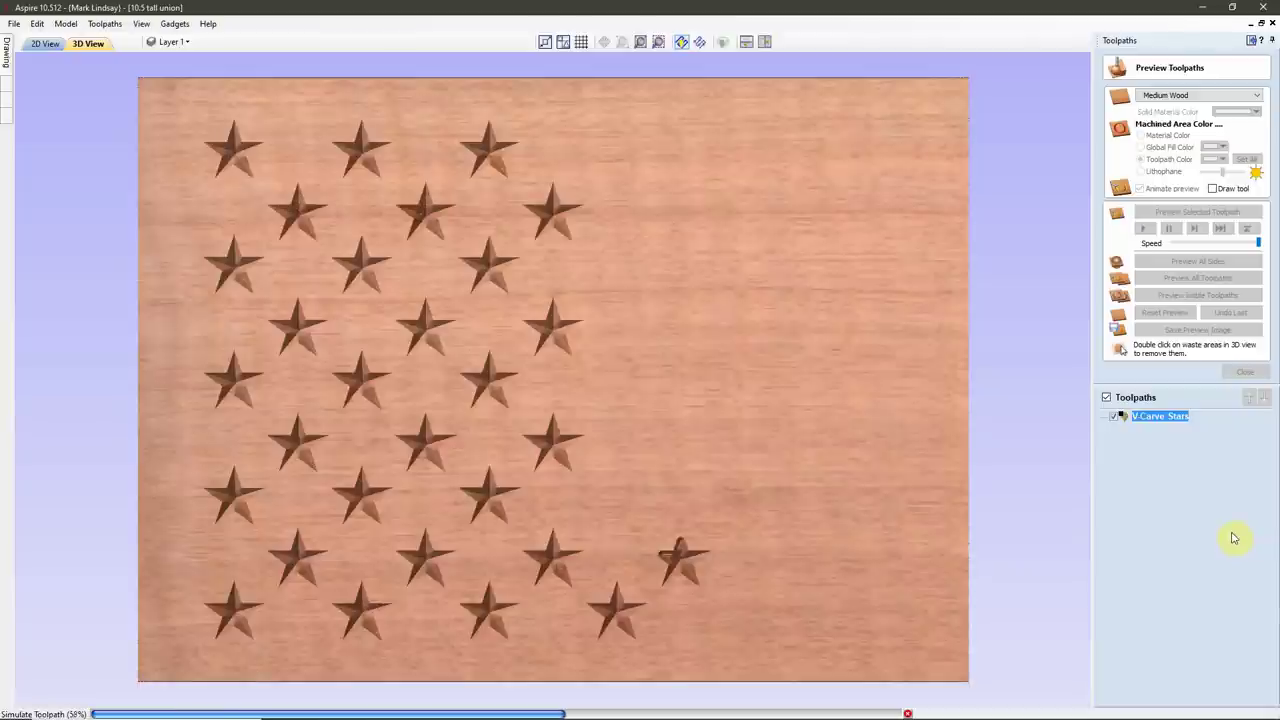
Step: Orbit and zoom around the carved stars, then return to the Top view
left_click_drag(580, 507, 565, 425)
scroll(636, 385, "up", 2)
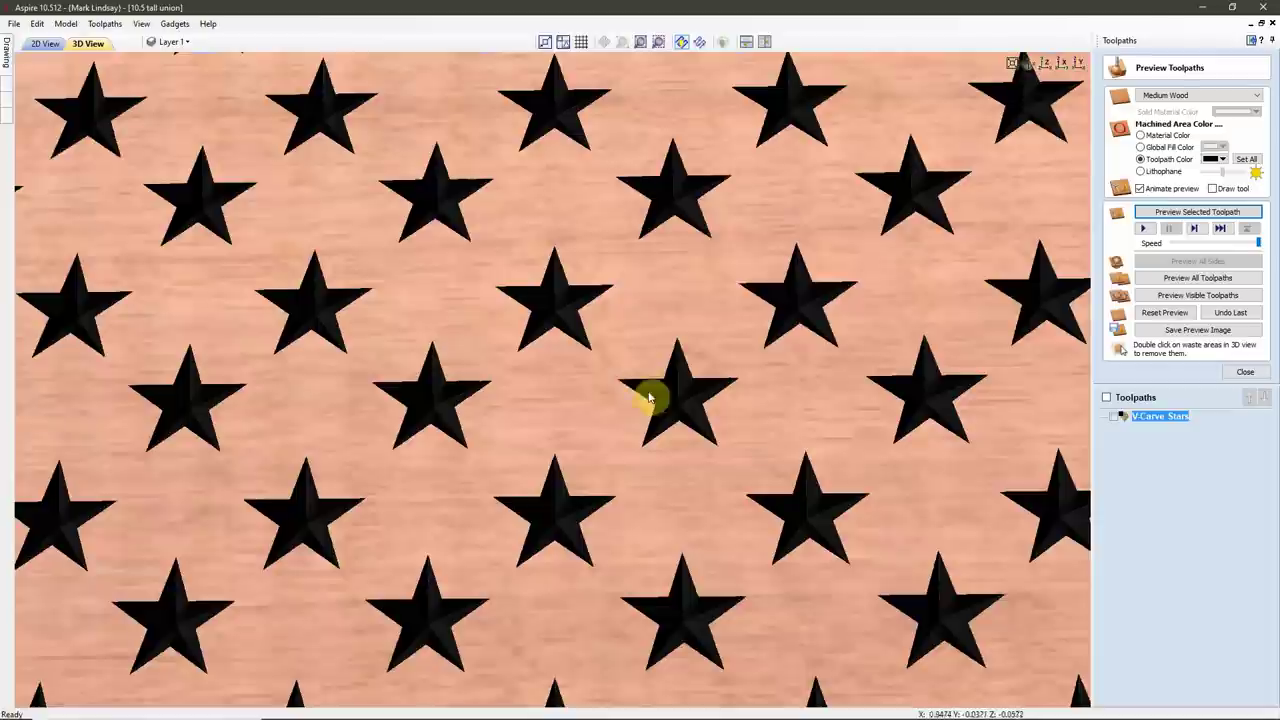
left_click_drag(686, 457, 703, 520)
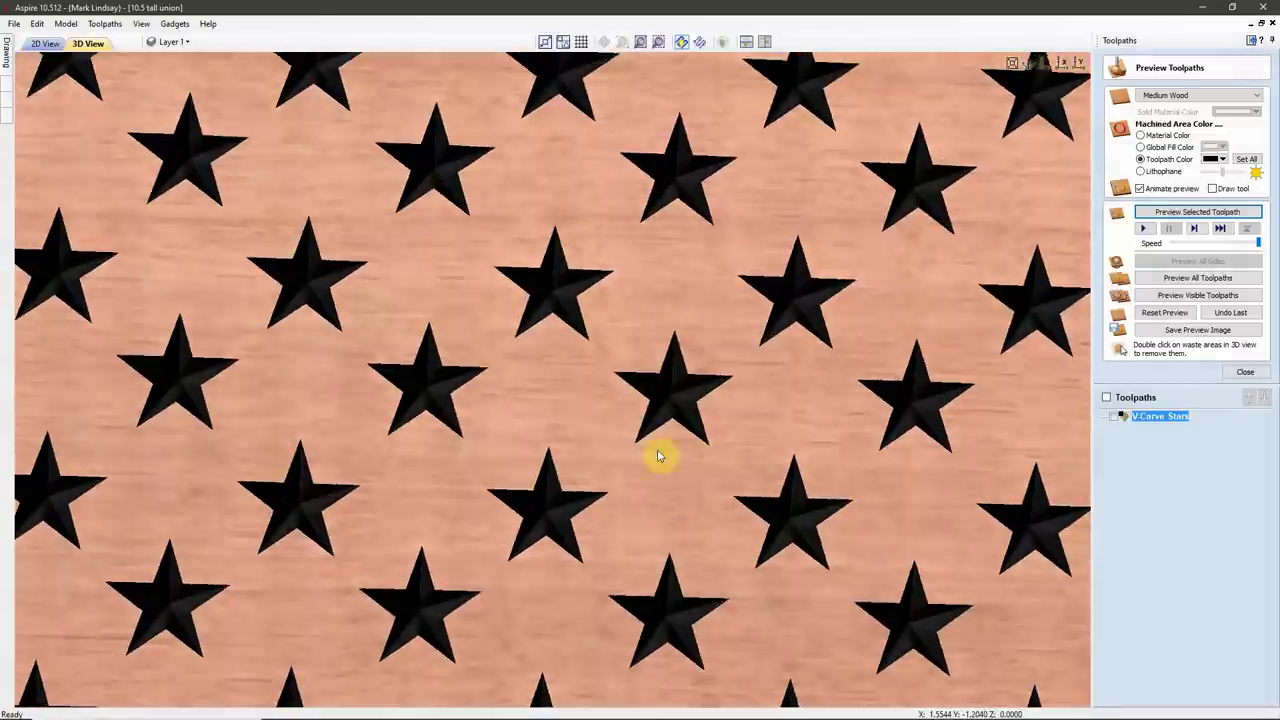
scroll(670, 398, "up", 2)
left_click_drag(806, 443, 805, 415)
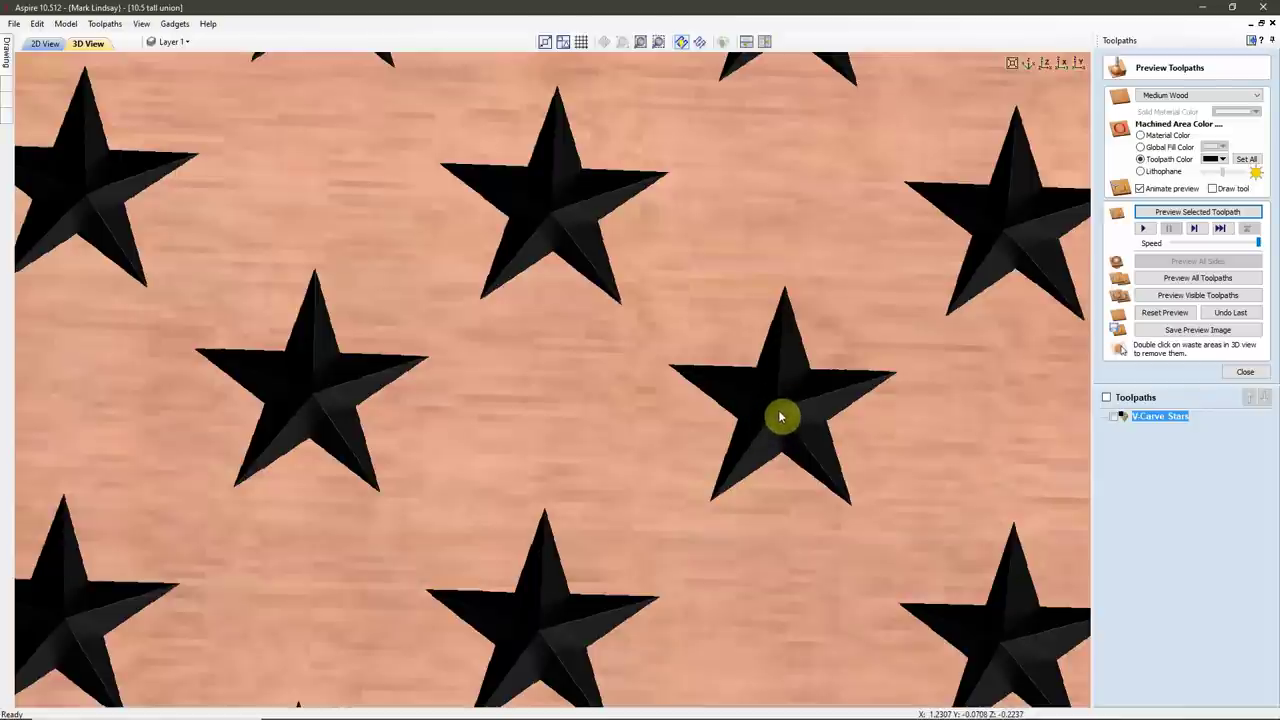
scroll(770, 425, "down", 3)
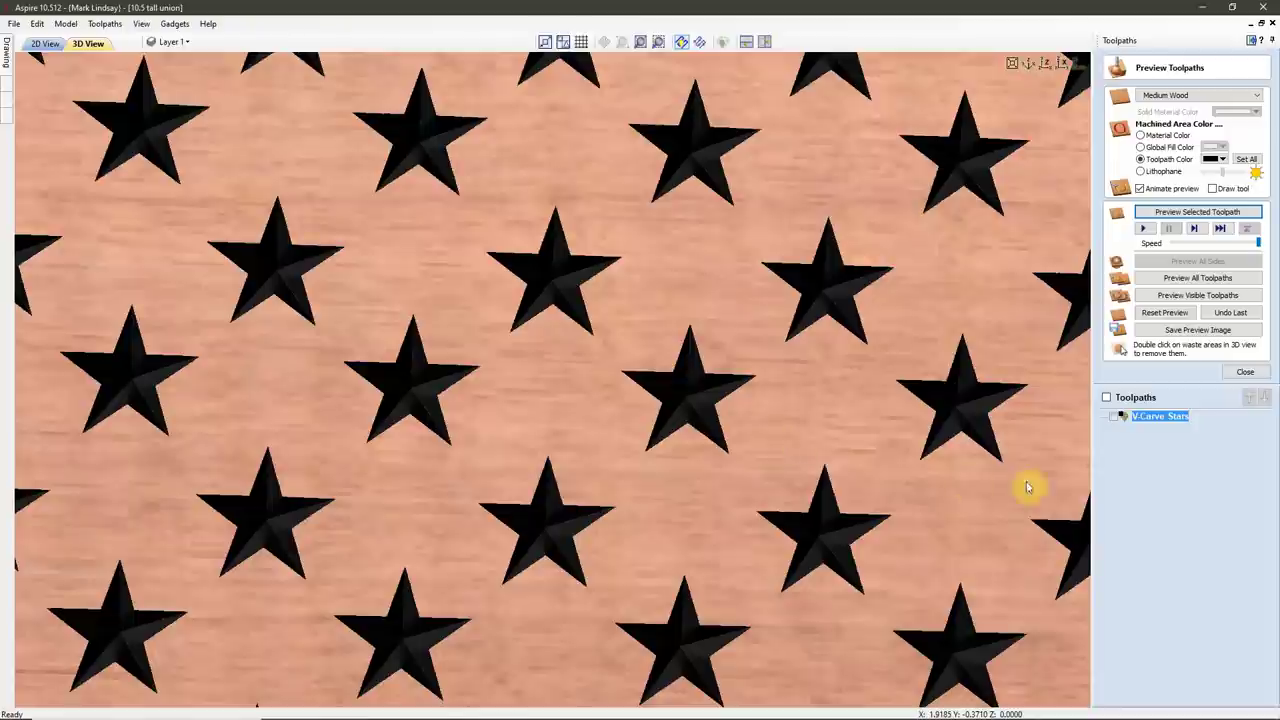
scroll(703, 481, "down", 2)
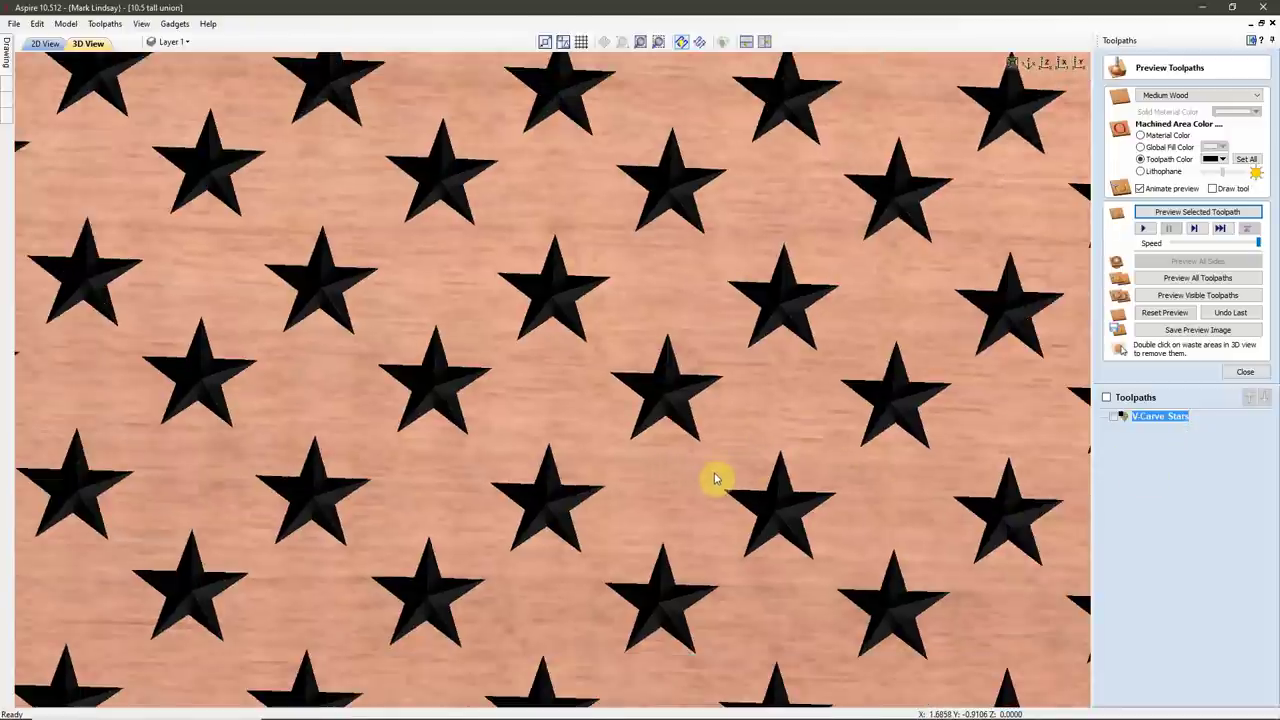
scroll(754, 428, "down", 3)
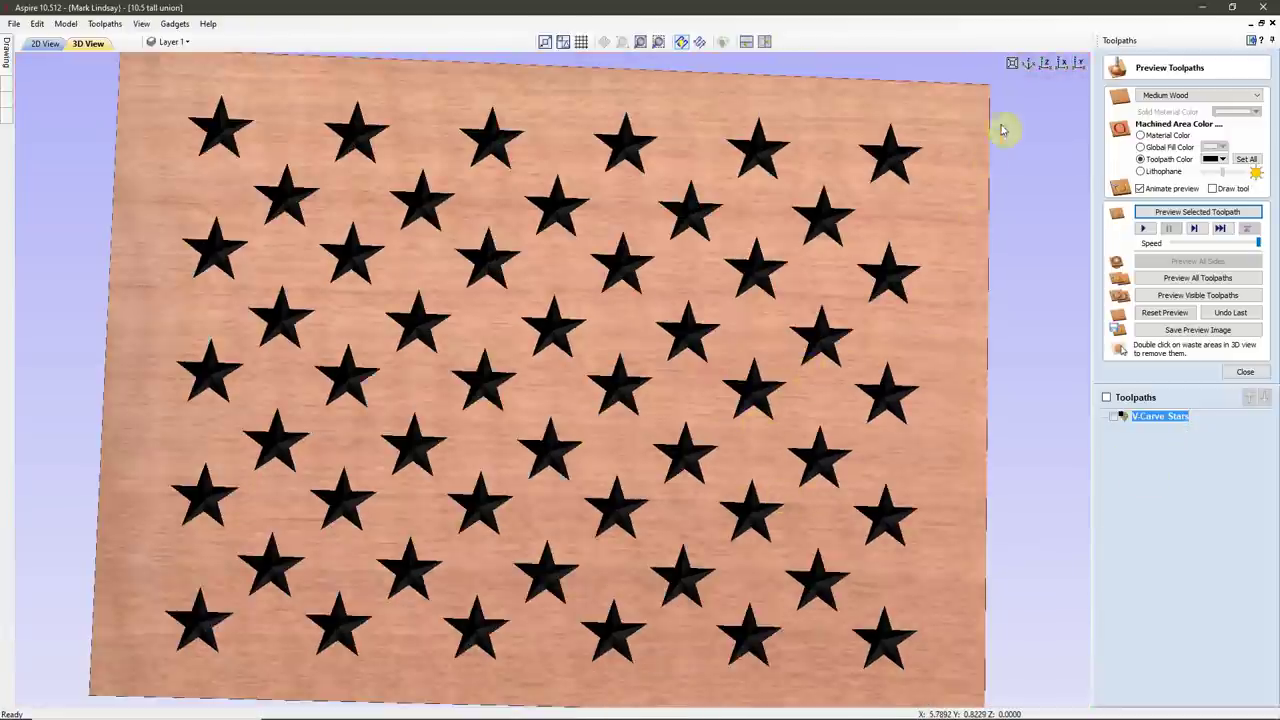
left_click(1043, 64)
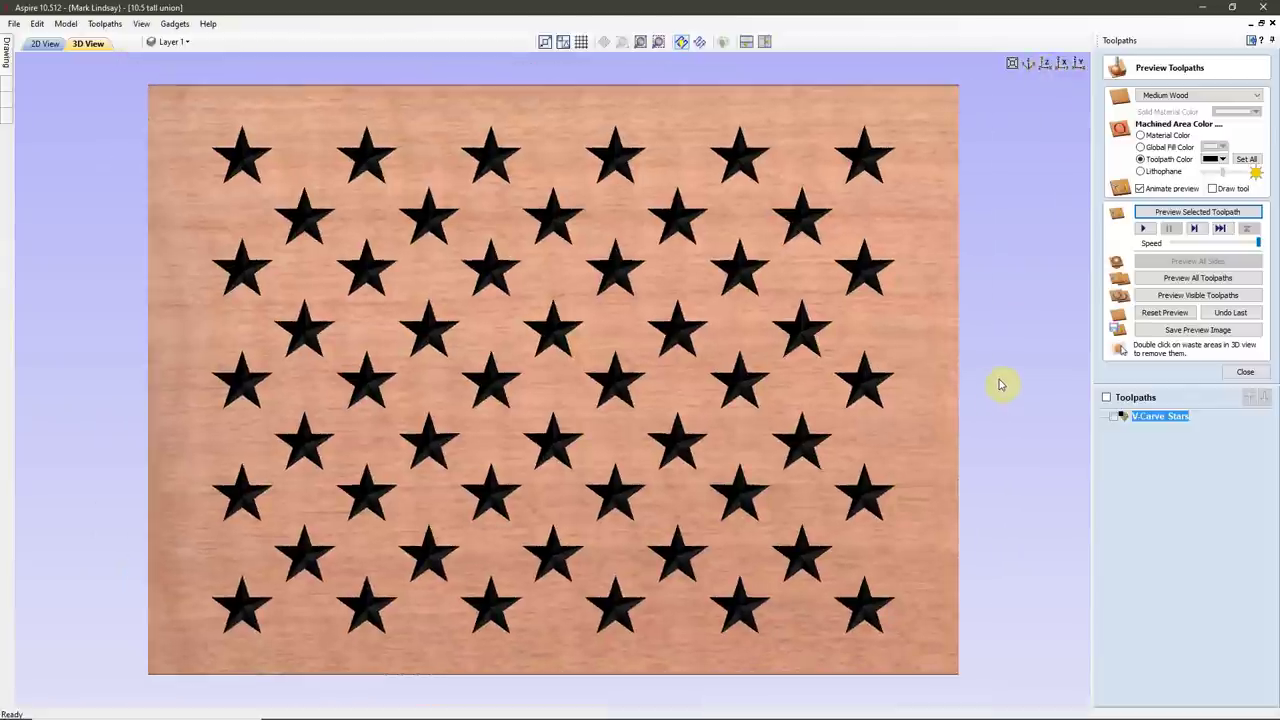
Step: Close the preview and select the boundary rectangle in 2D View for a new profile toolpath
left_click(1245, 372)
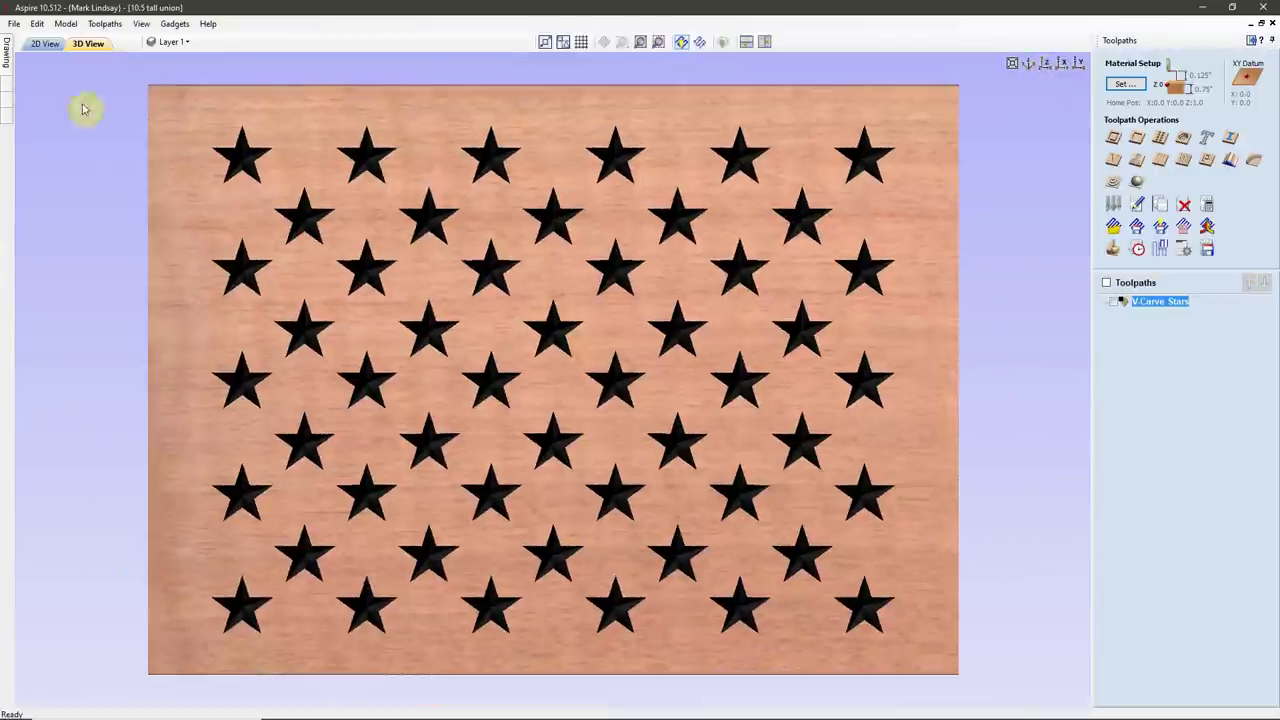
left_click(46, 44)
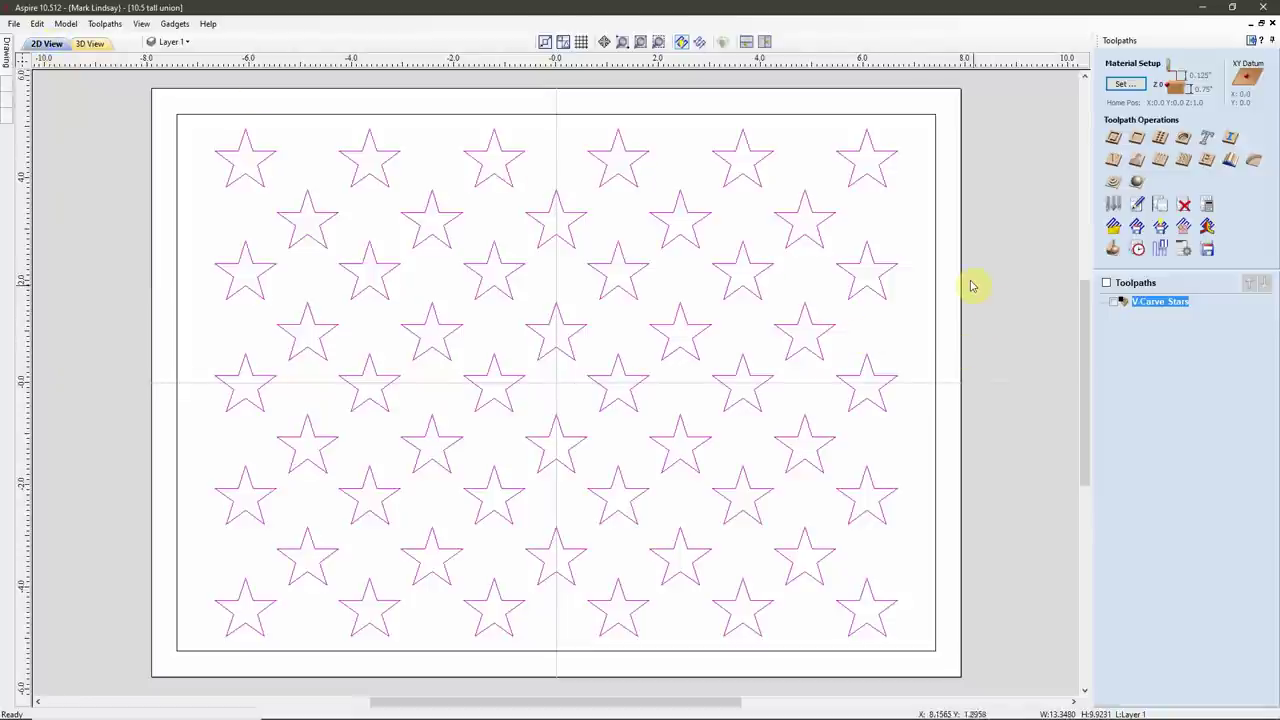
left_click(934, 272)
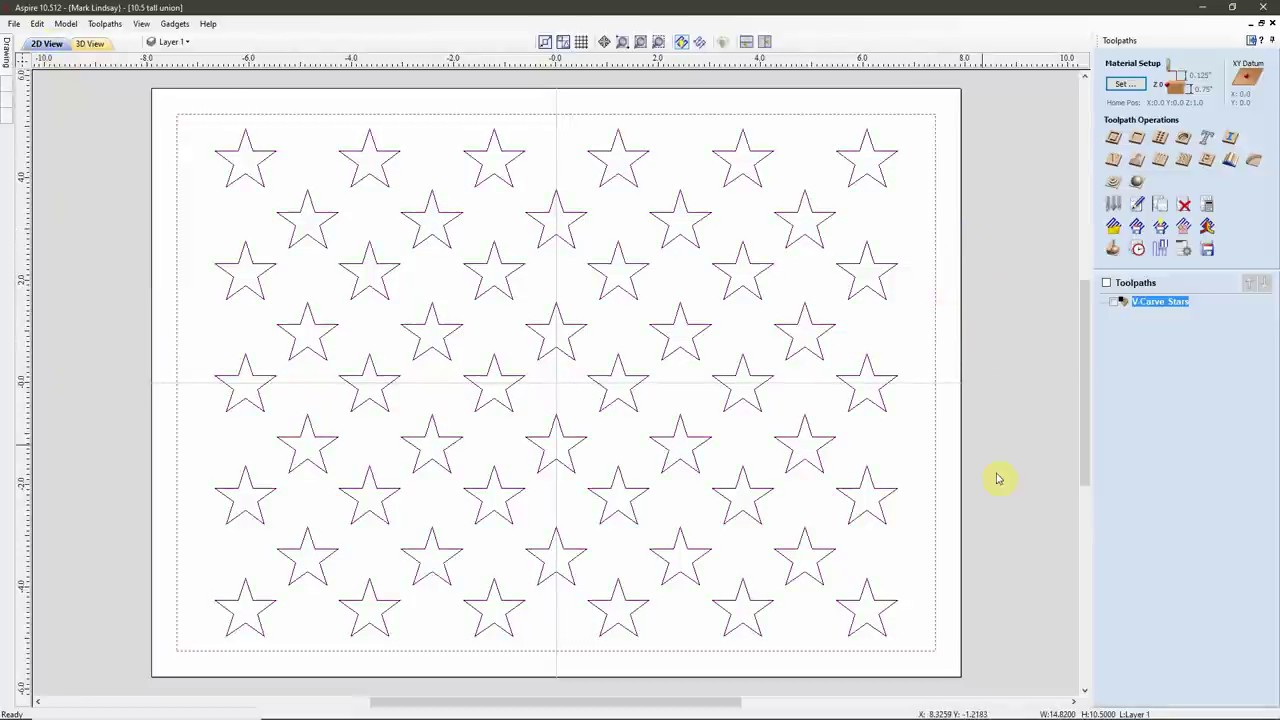
left_click(1113, 141)
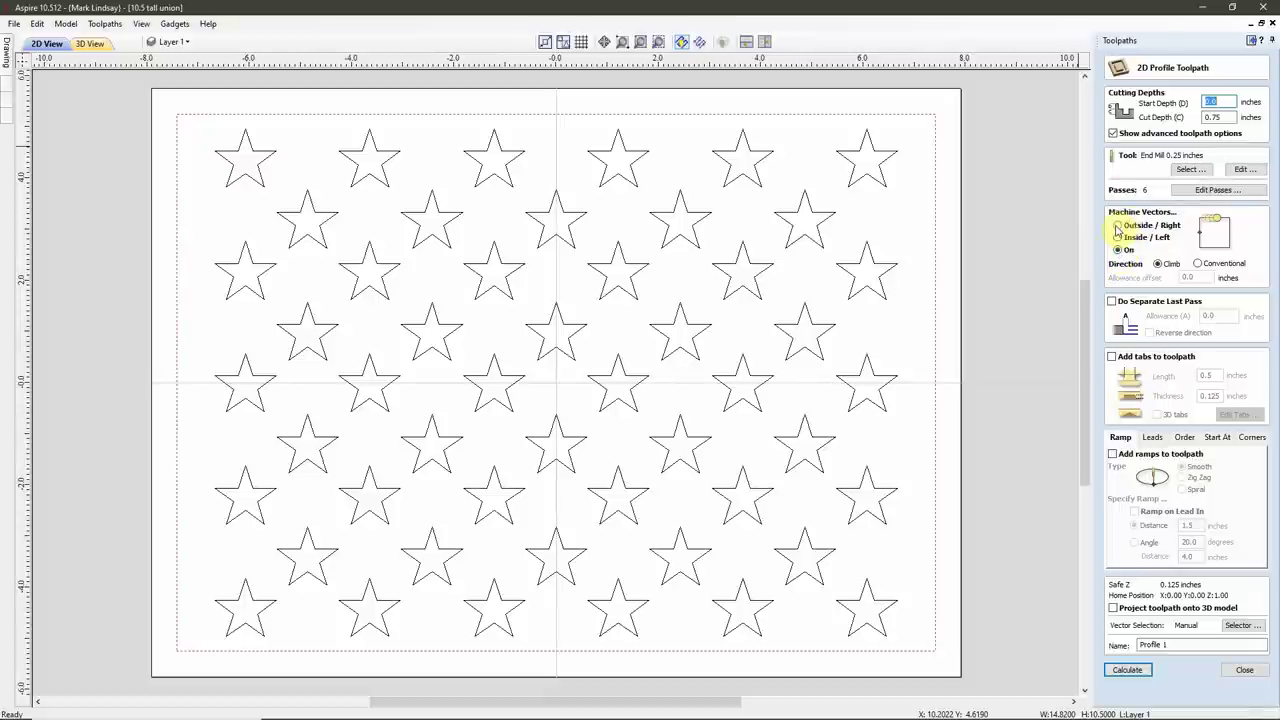
Step: Set the profile to cut outside with a 0.01 separate last pass, ramps, named 'Profile Cutout'
left_click(1117, 226)
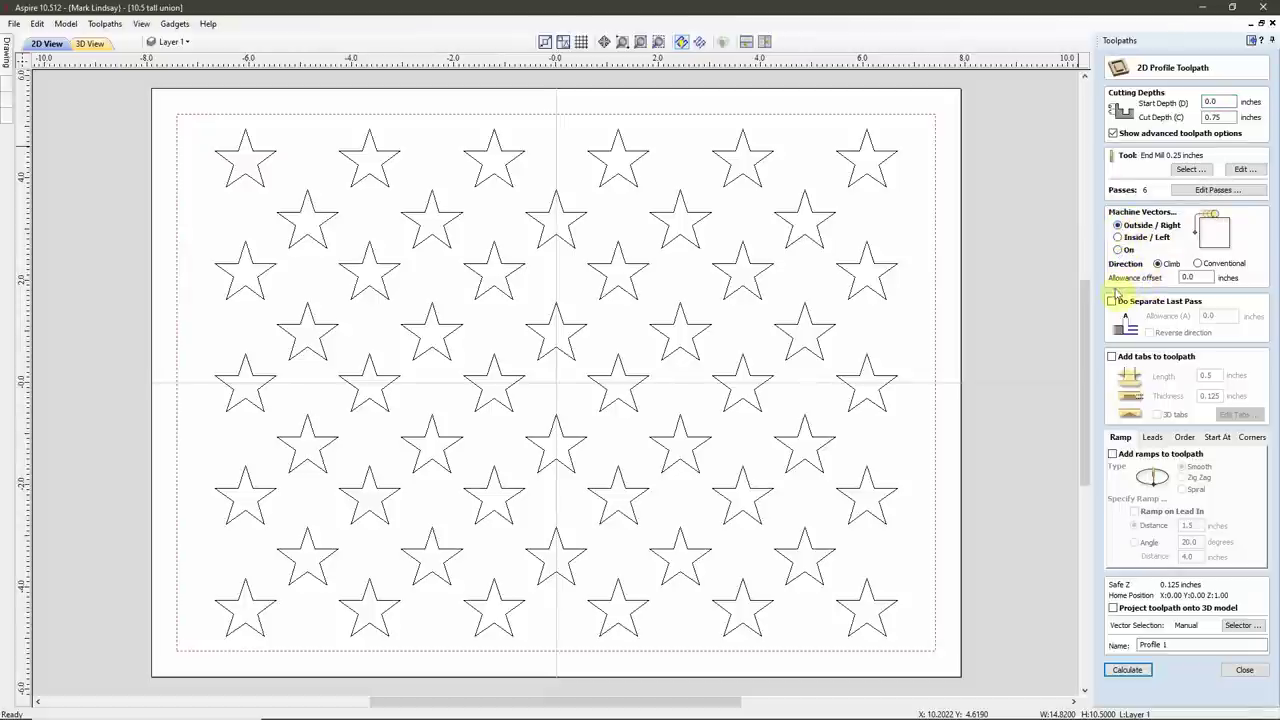
left_click(1112, 302)
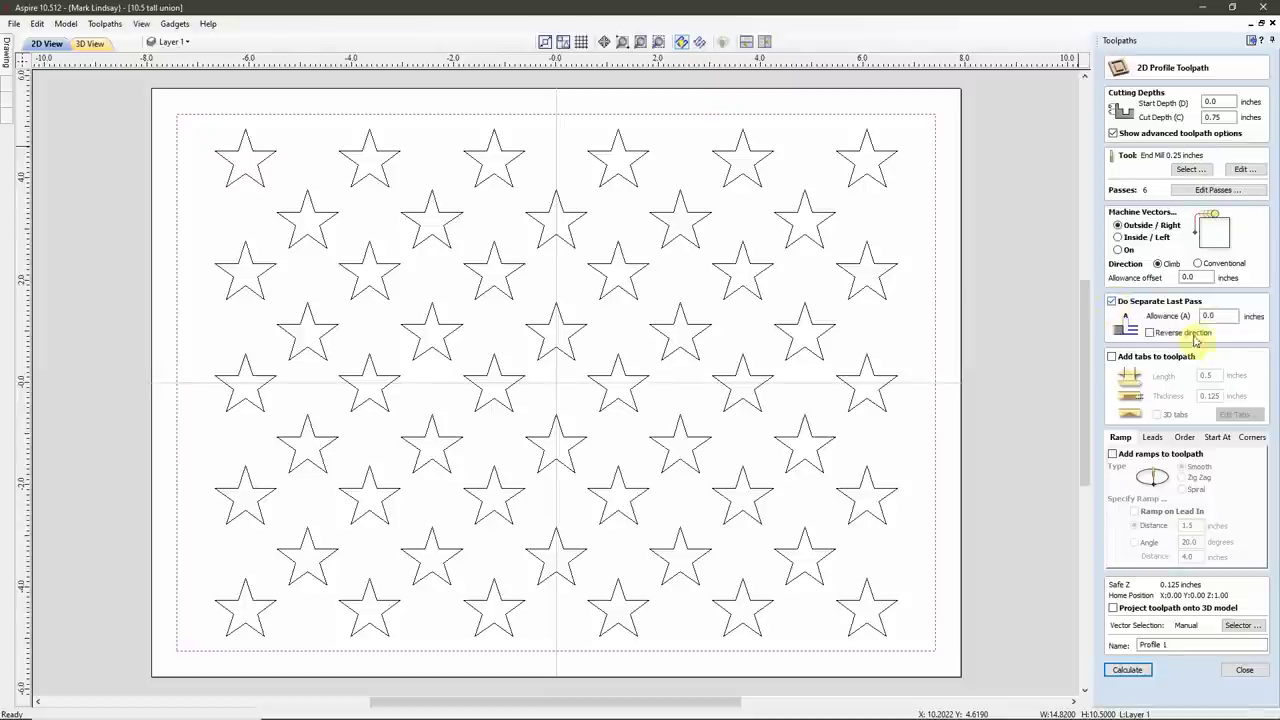
left_click(1223, 315)
type("1")
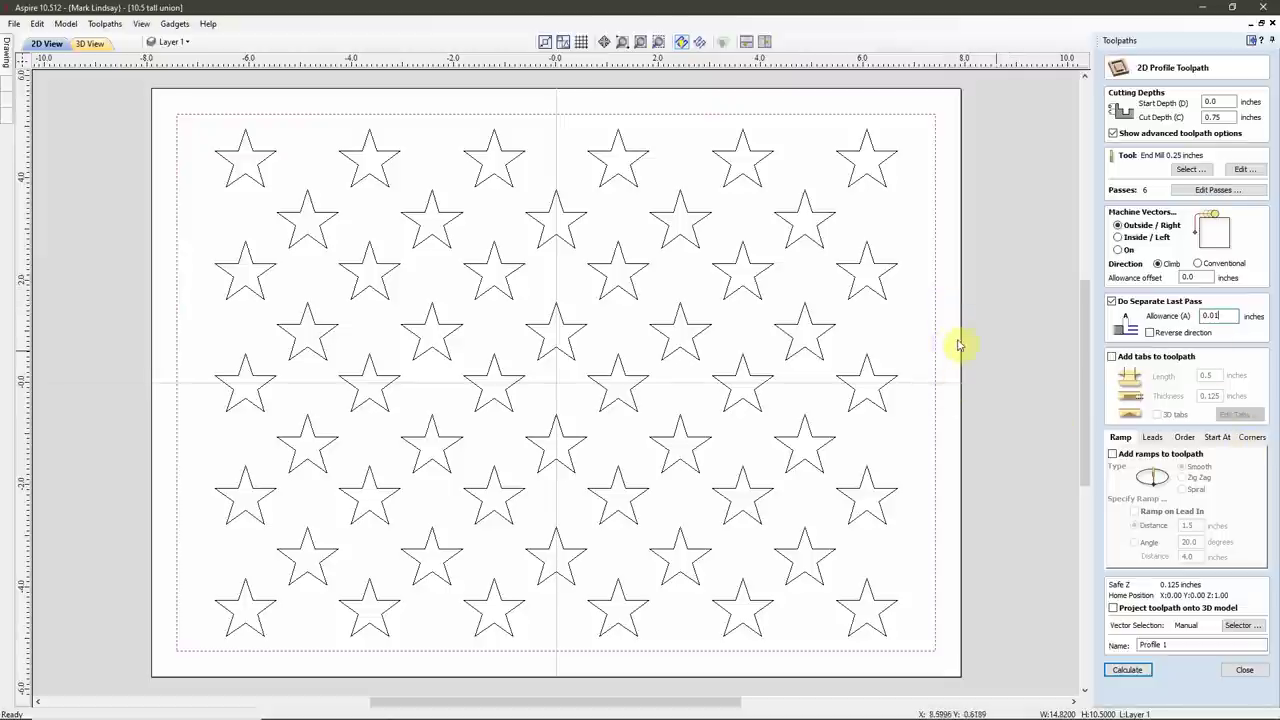
left_click(1113, 454)
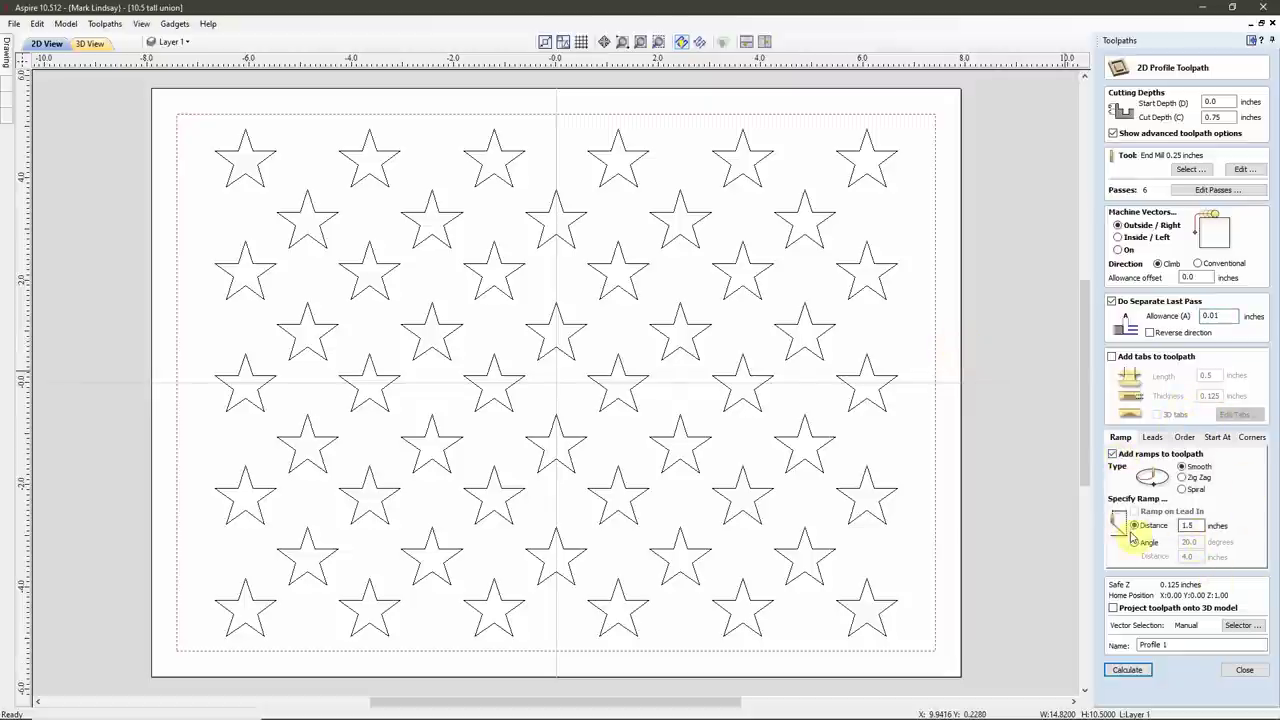
left_click(1254, 438)
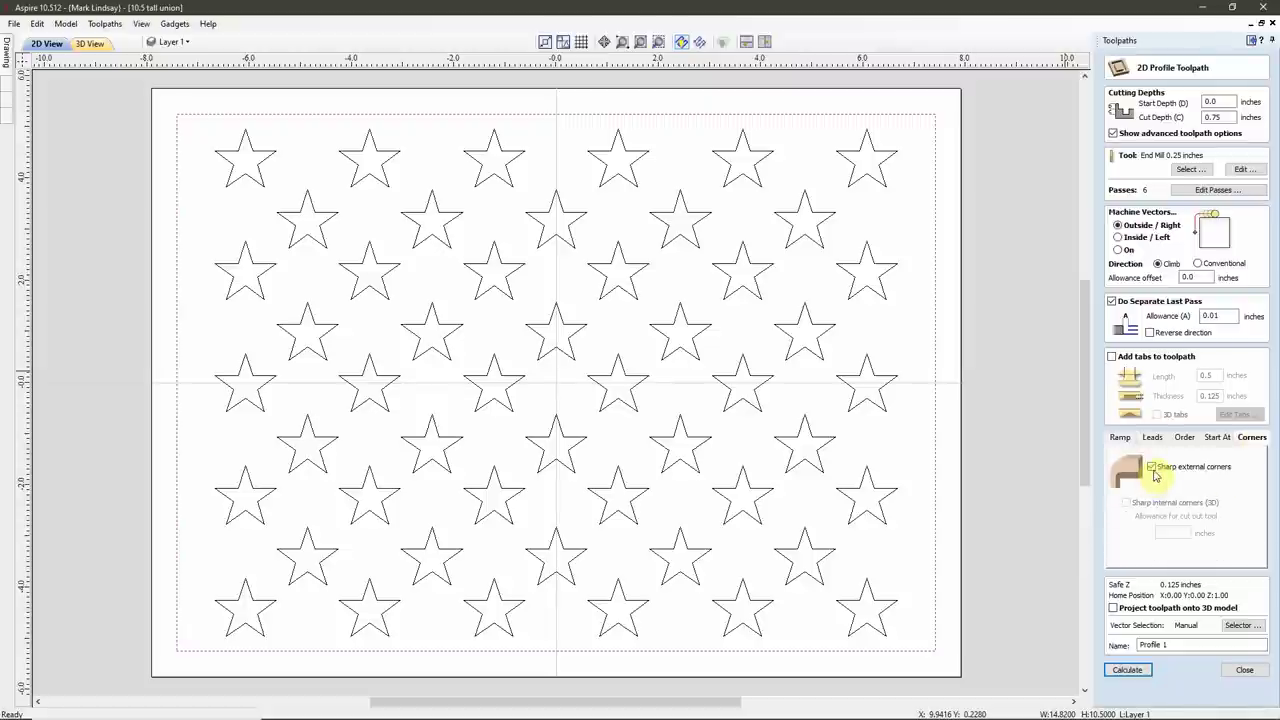
left_click(1121, 438)
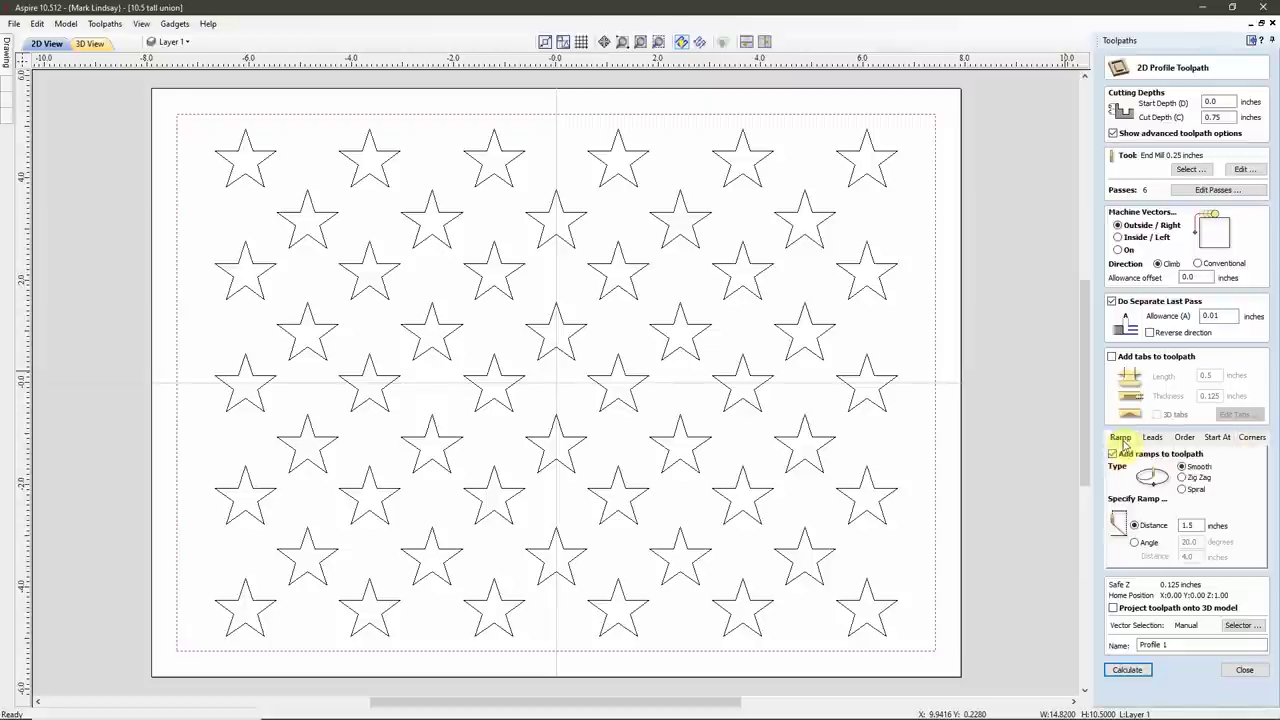
left_click(1166, 645)
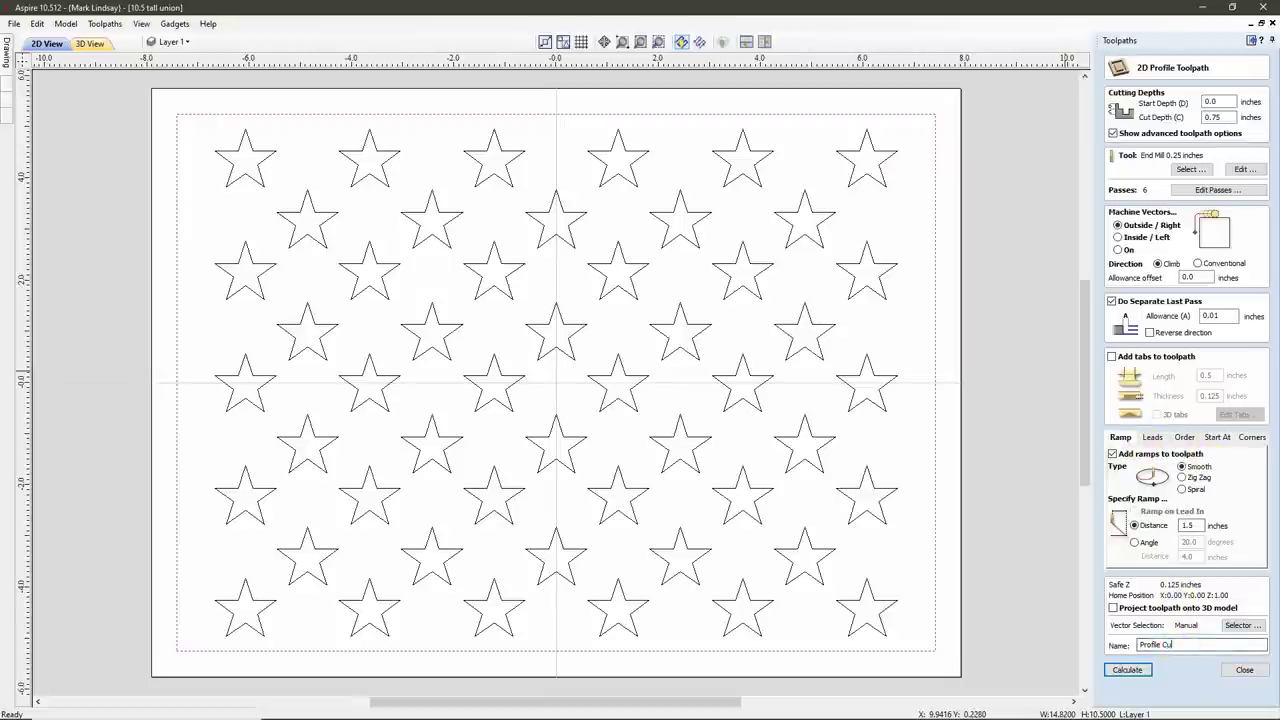
type("Cutou")
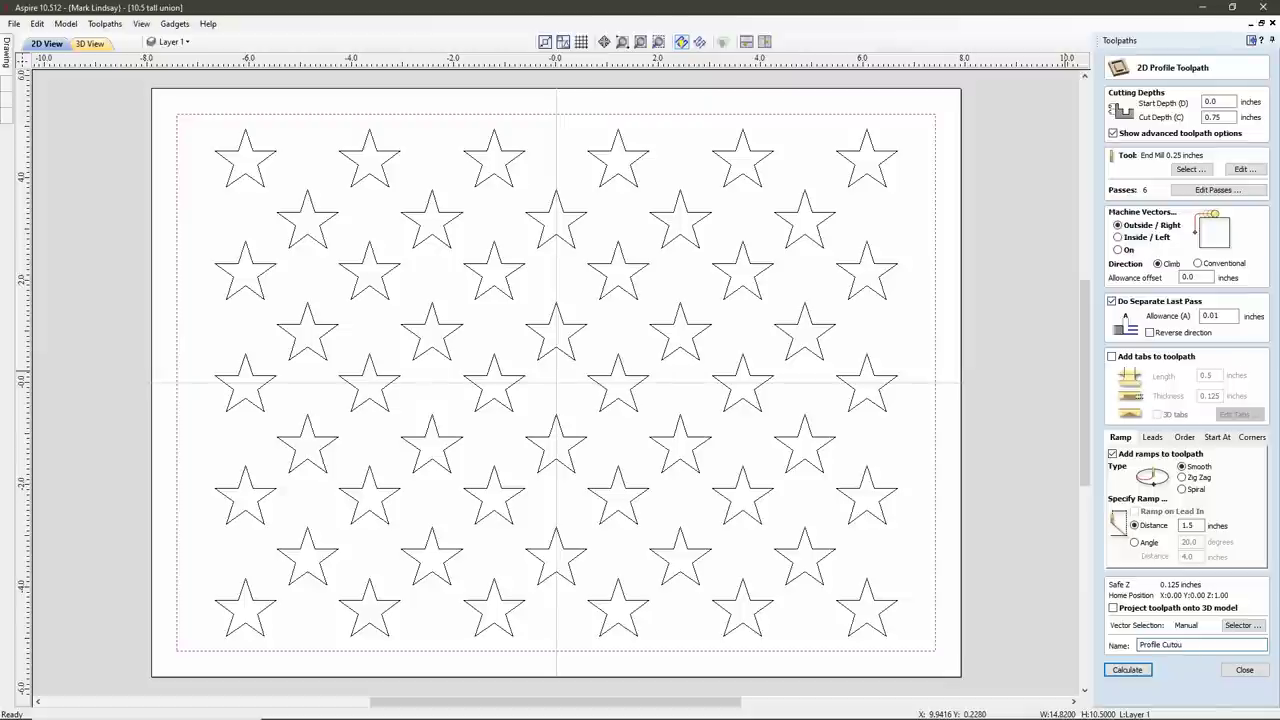
type("t")
Step: Calculate and preview Profile Cutout, removing the waste so the union panel stands cut free
left_click(1130, 670)
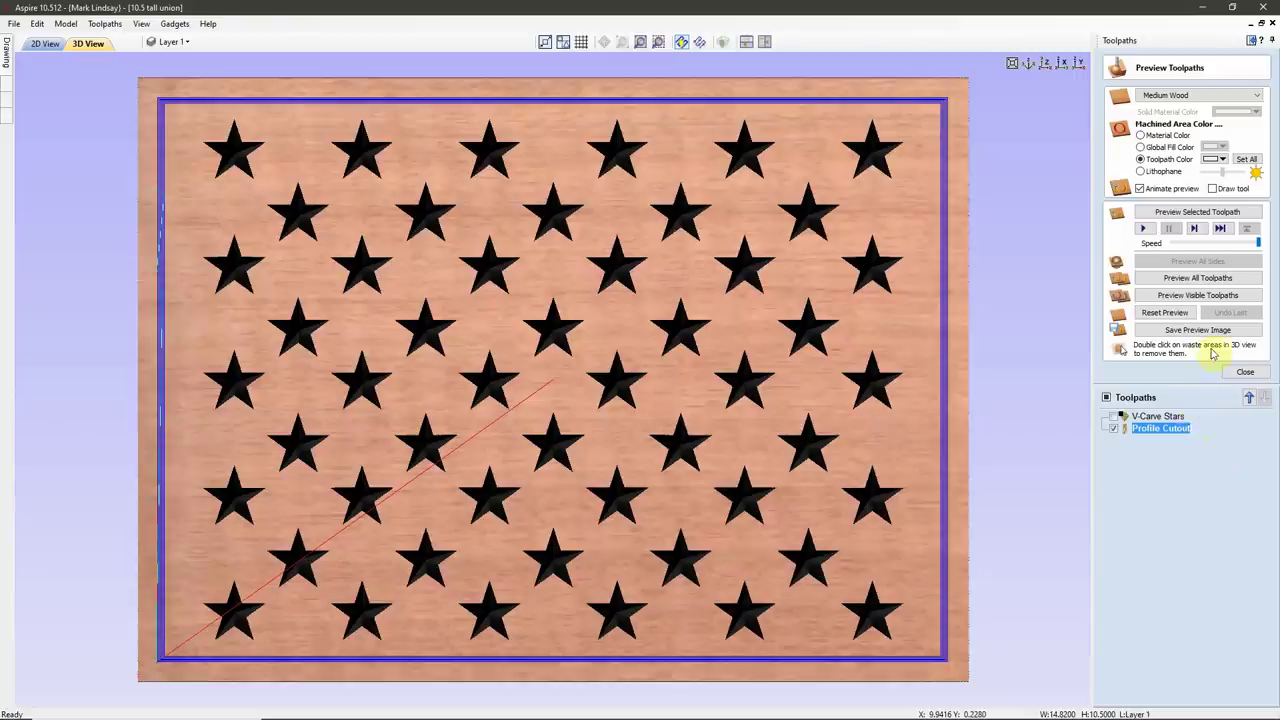
left_click(1214, 212)
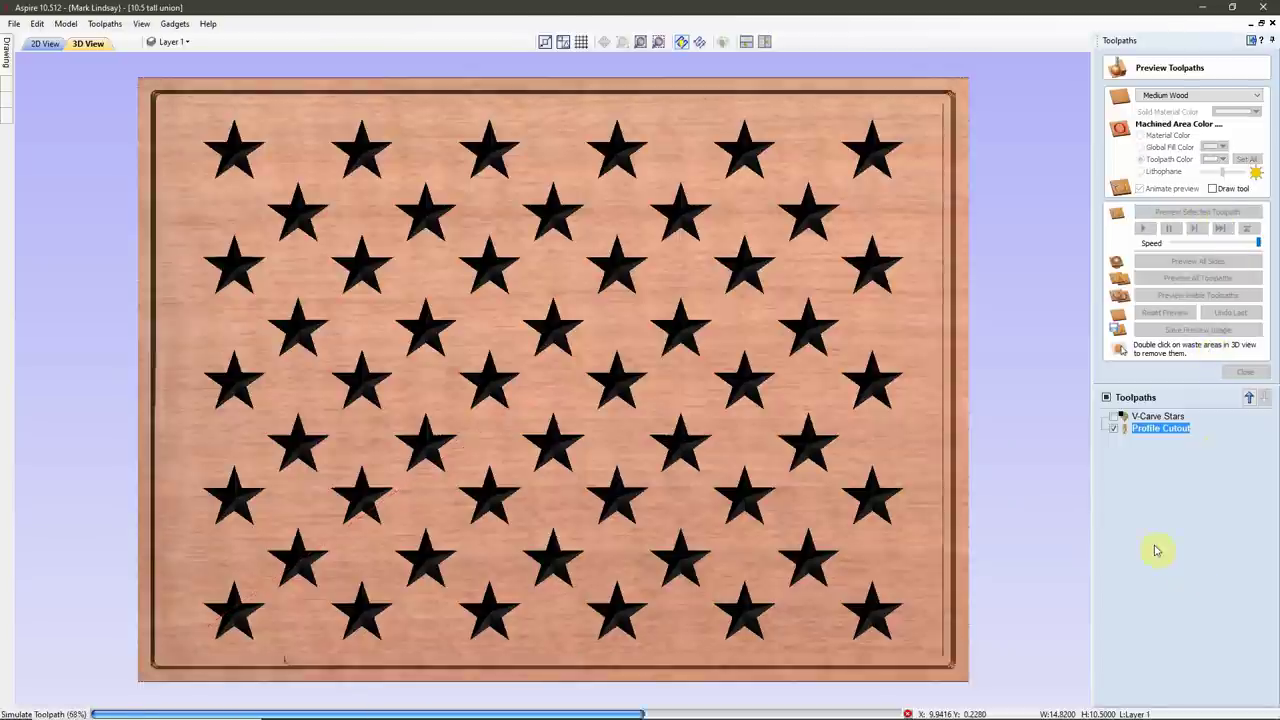
double_click(960, 430)
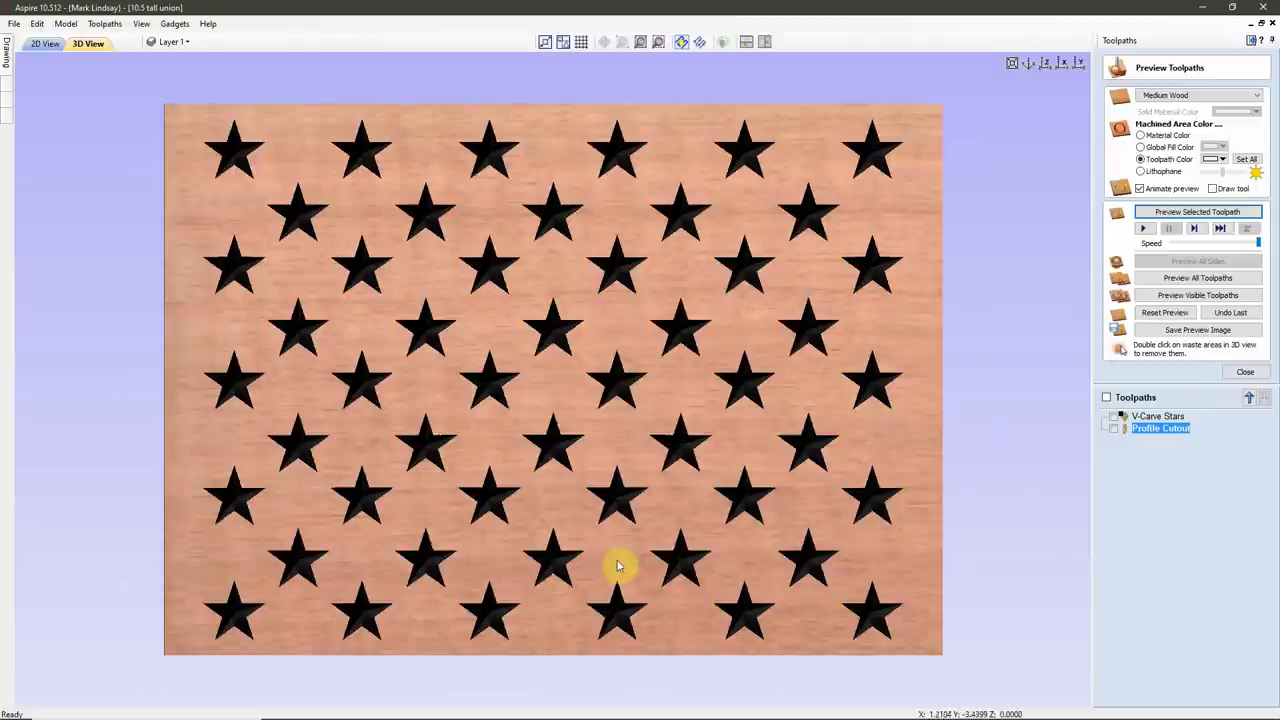
middle_click_drag(623, 563, 622, 531)
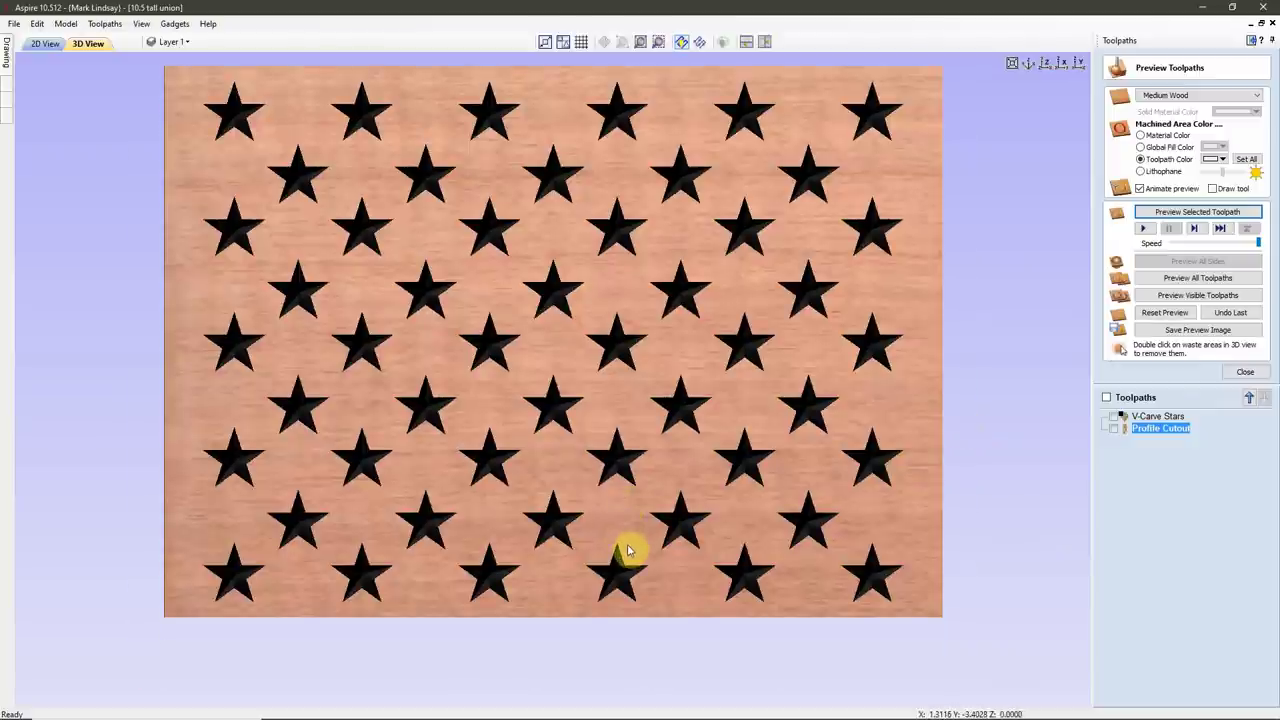
left_click_drag(611, 563, 791, 354)
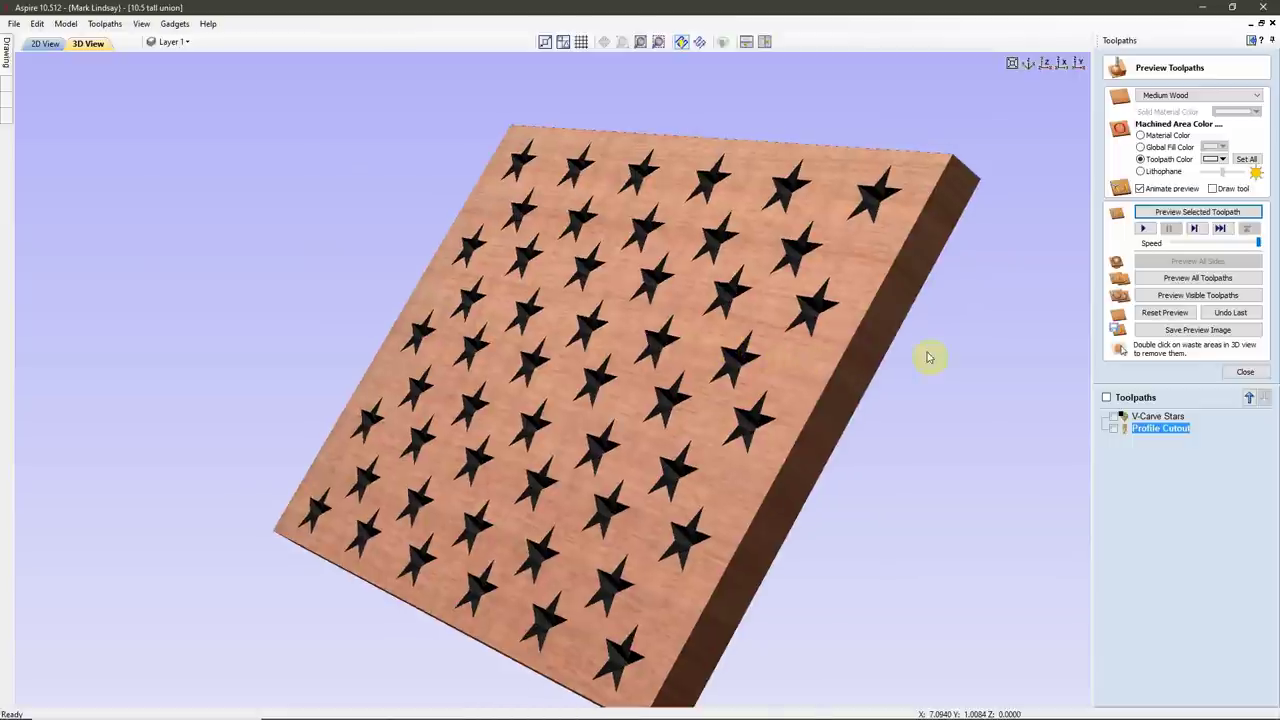
Step: Orbit and zoom around the cut-out star panel, ending on the flat Top view
left_click_drag(929, 354, 632, 406)
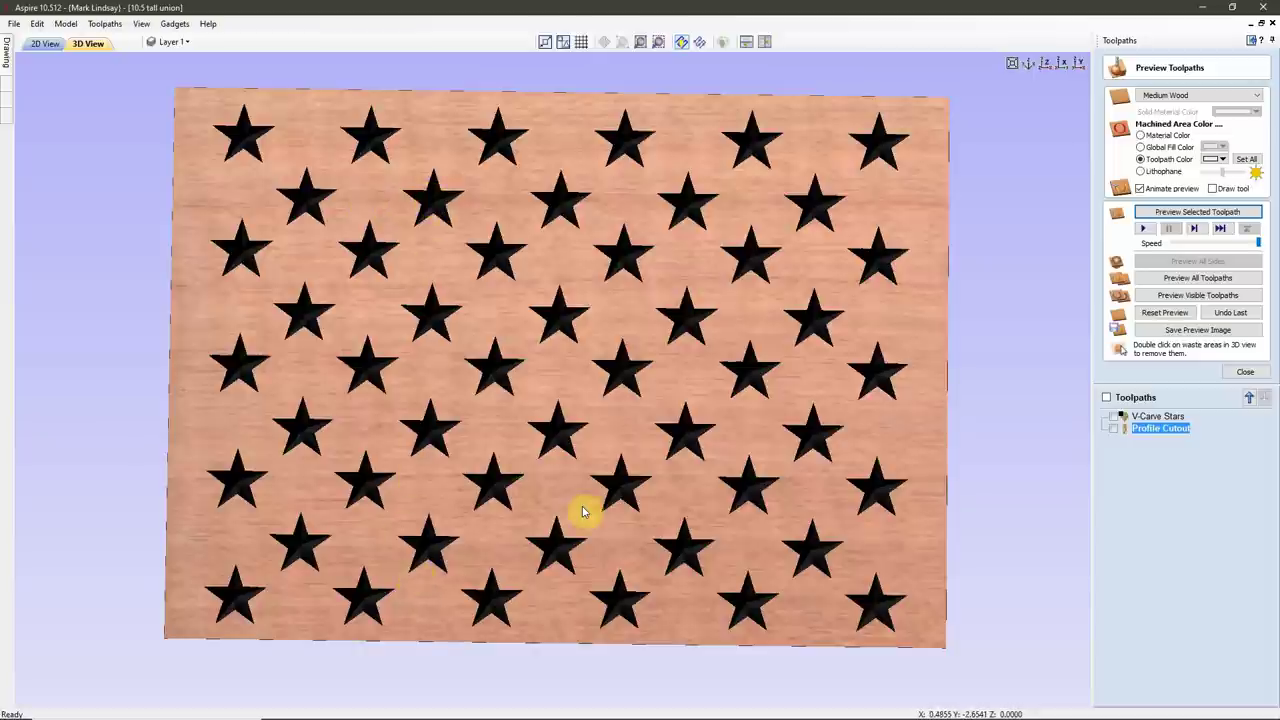
left_click_drag(580, 457, 571, 391)
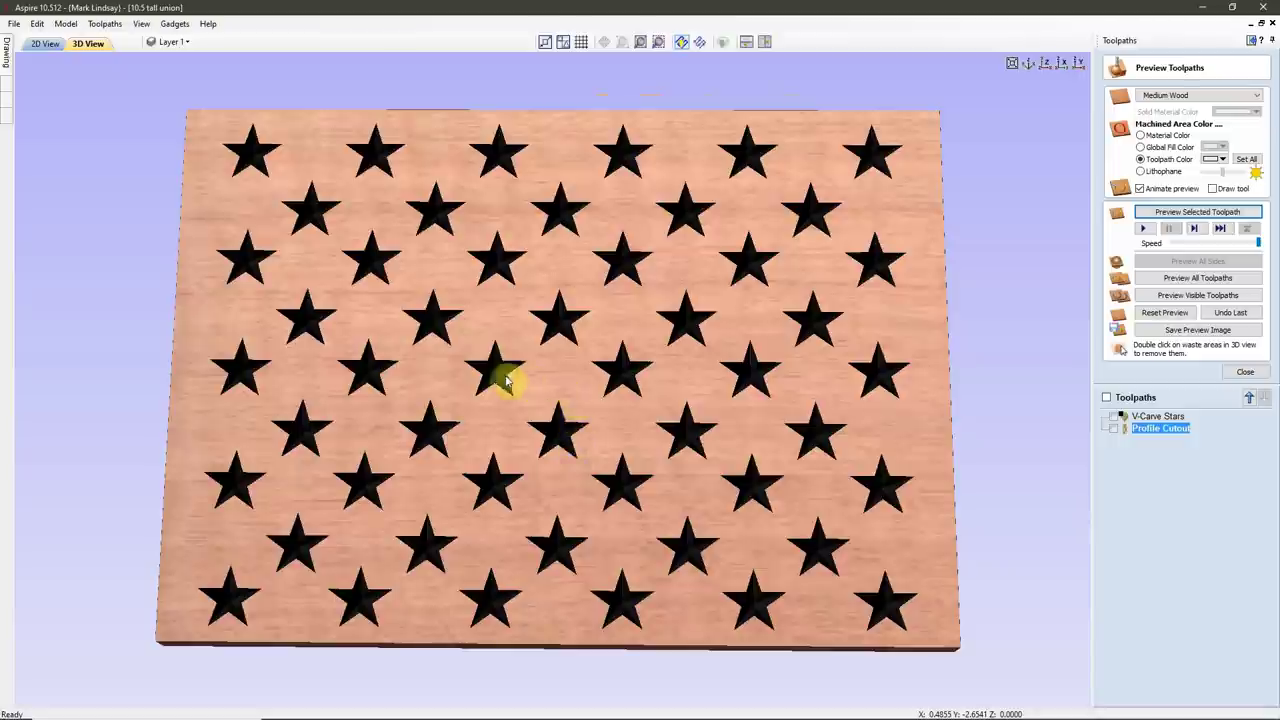
left_click_drag(455, 388, 423, 417)
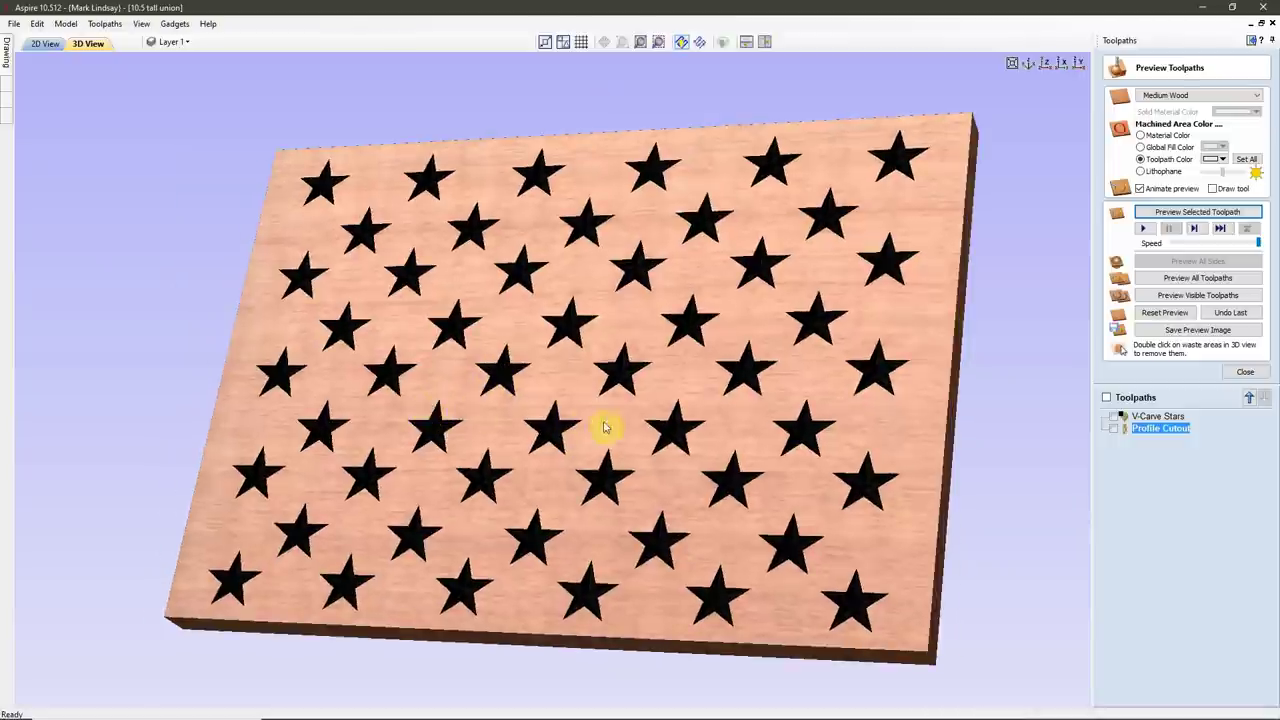
scroll(622, 424, "up", 3)
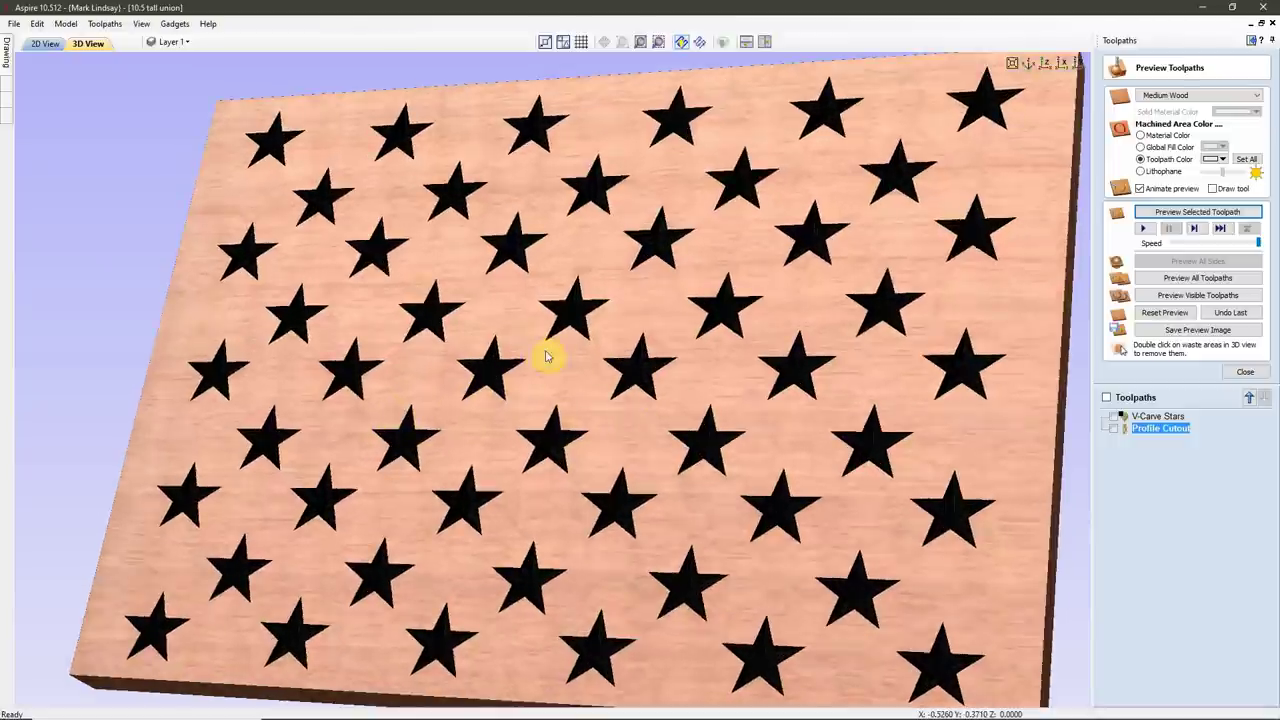
mouse_move(618, 381)
left_mouse_down()
mouse_move(686, 420)
mouse_move(627, 390)
left_mouse_up()
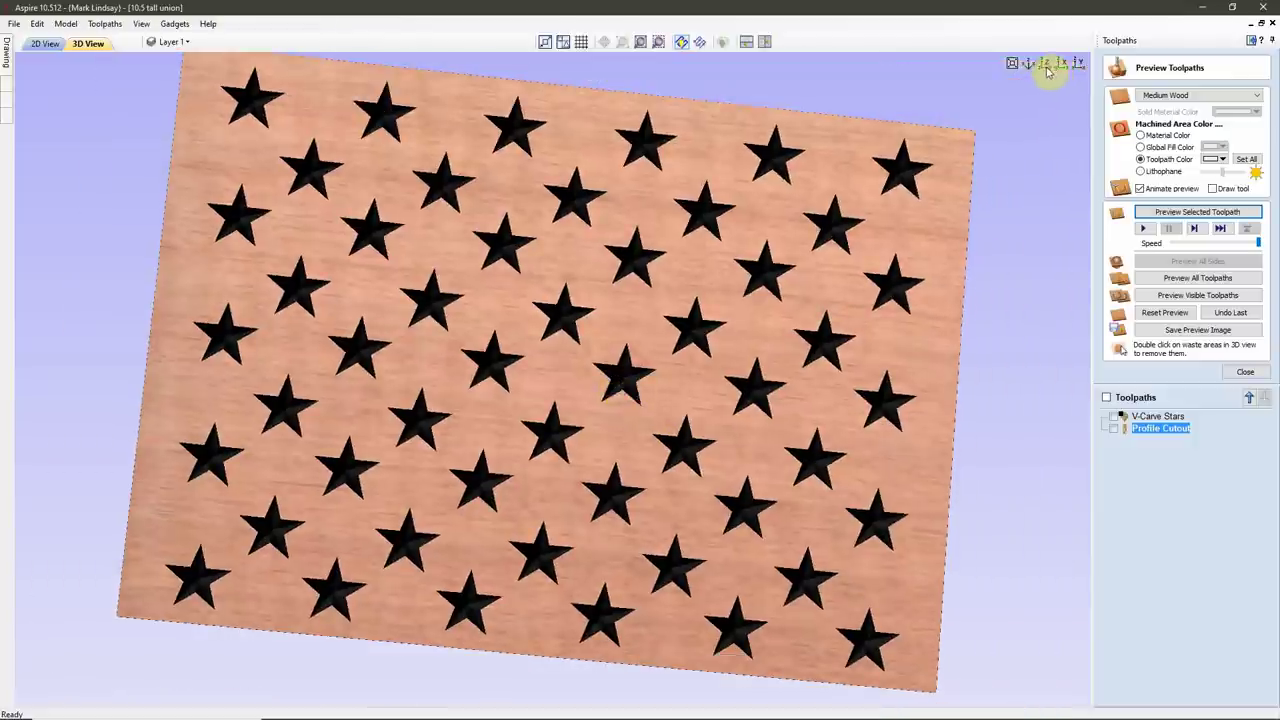
left_click(1043, 66)
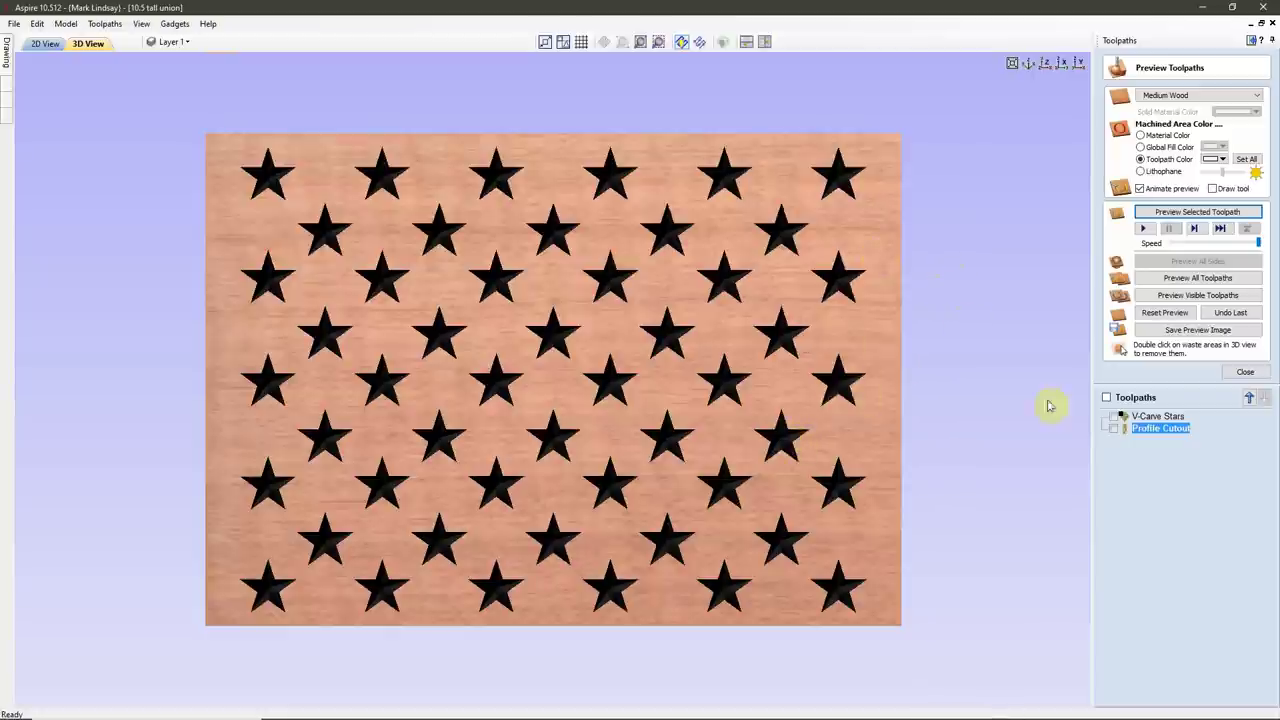
Step: Close the toolpath preview, hide the Toolpaths panel, and return to the 2D star drawing with nothing selected
left_click(1245, 371)
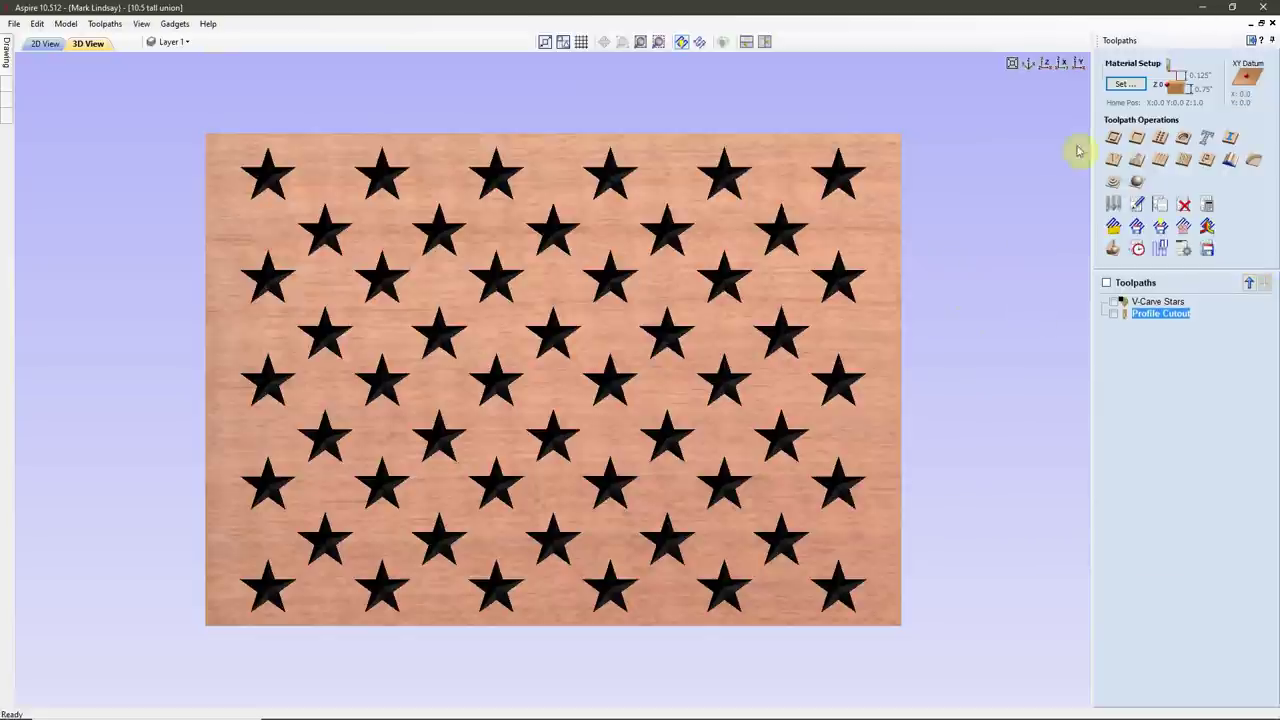
left_click(1270, 40)
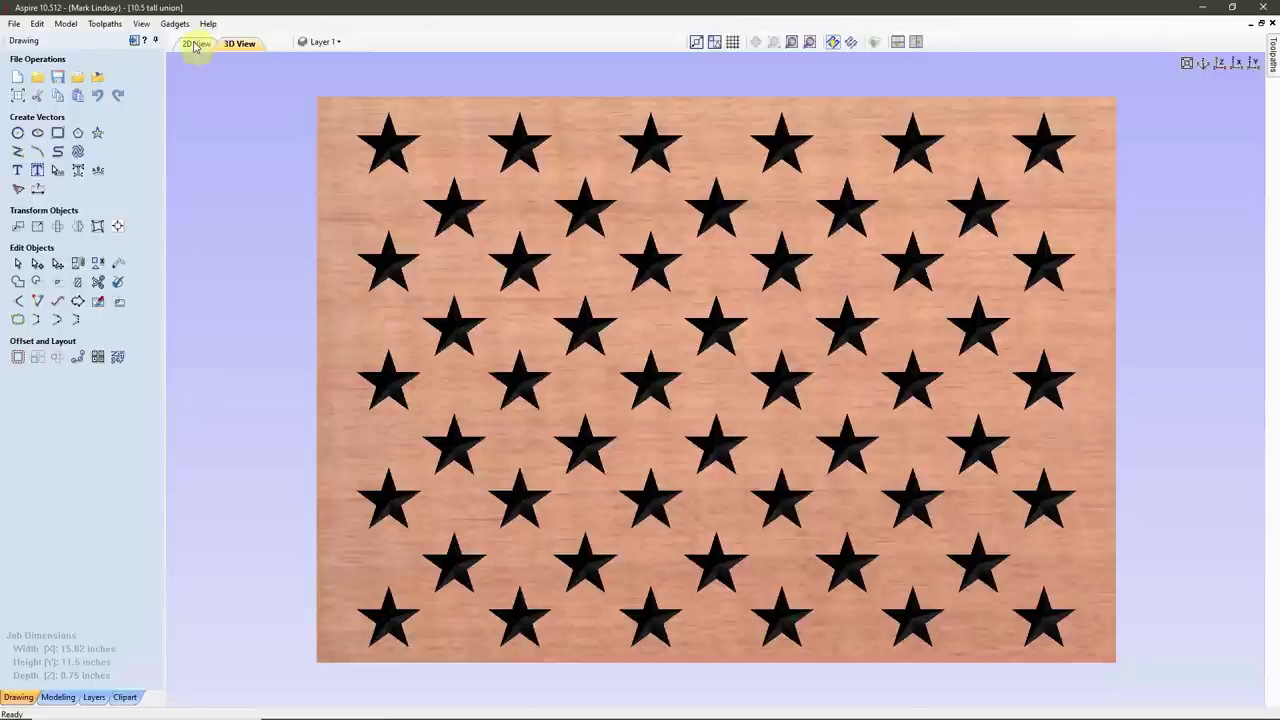
left_click(195, 45)
left_click(256, 199)
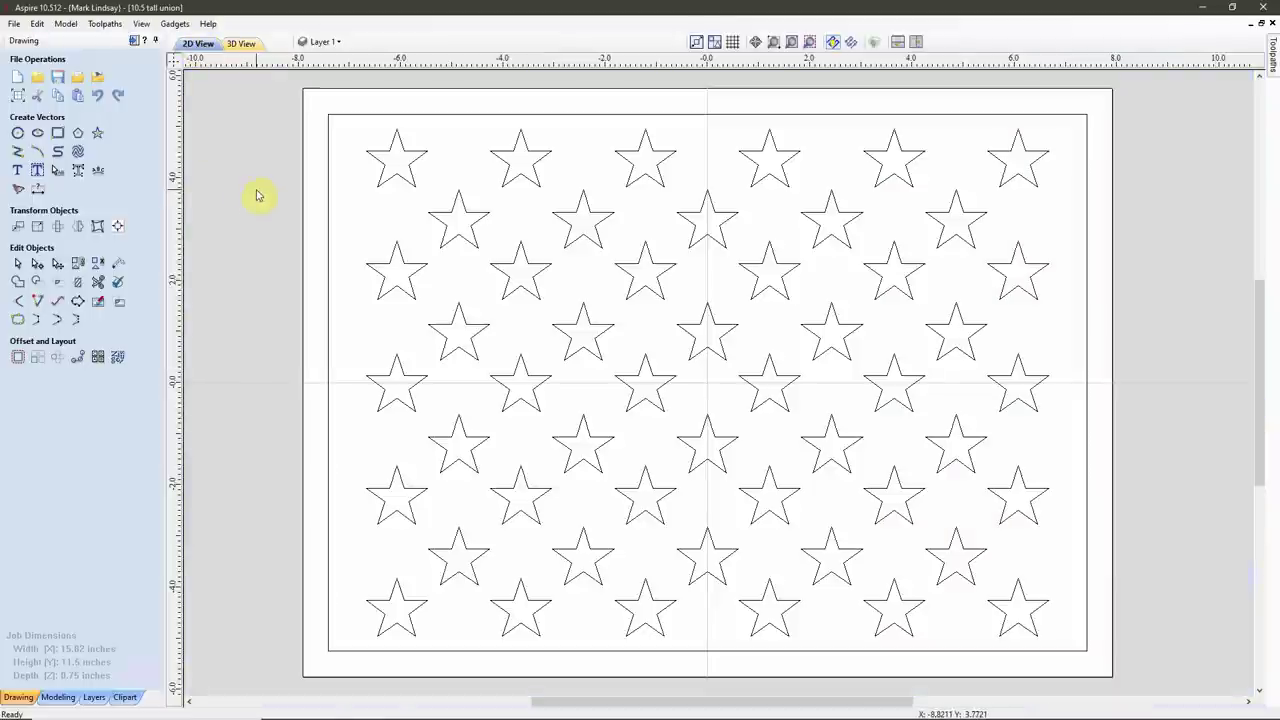